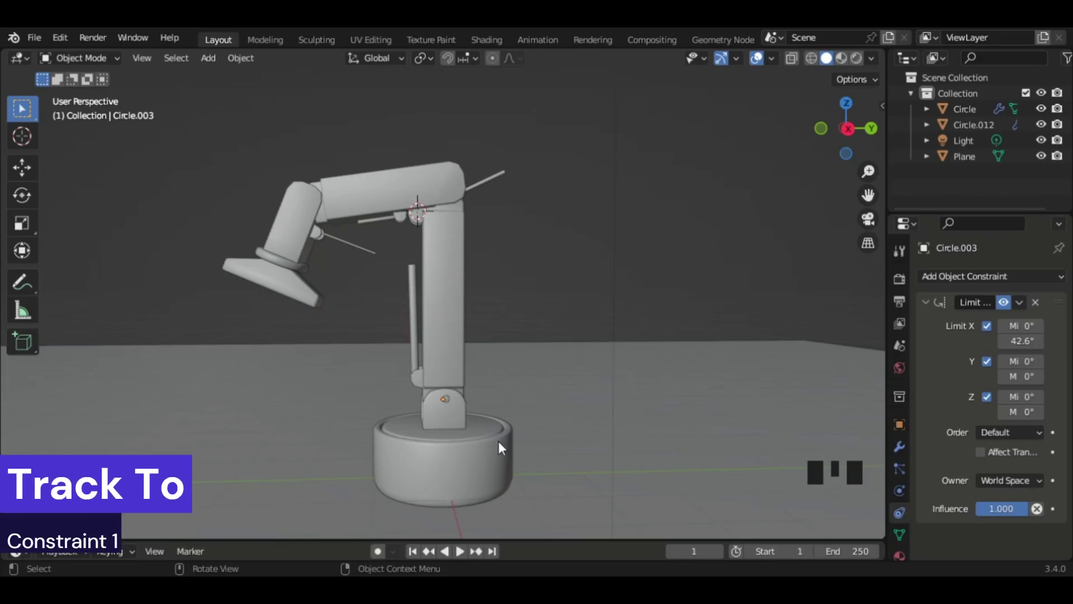
Step: Inspect the four piston cylinders on the robot arm, the lower bracket and the upright arm segment
{"action": "scroll", "coordinate": [499, 439], "scroll_direction": "down", "scroll_amount": 2}
{"action": "middle_click_drag", "start_coordinate": [499, 439], "coordinate": [548, 442]}
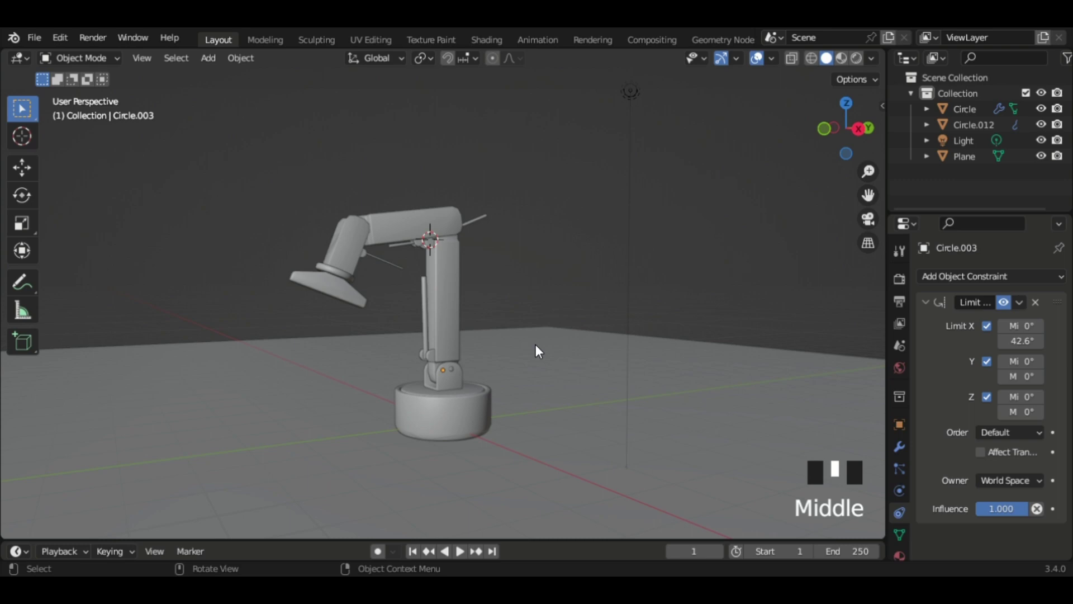
{"action": "scroll", "coordinate": [430, 312], "scroll_direction": "up", "scroll_amount": 6}
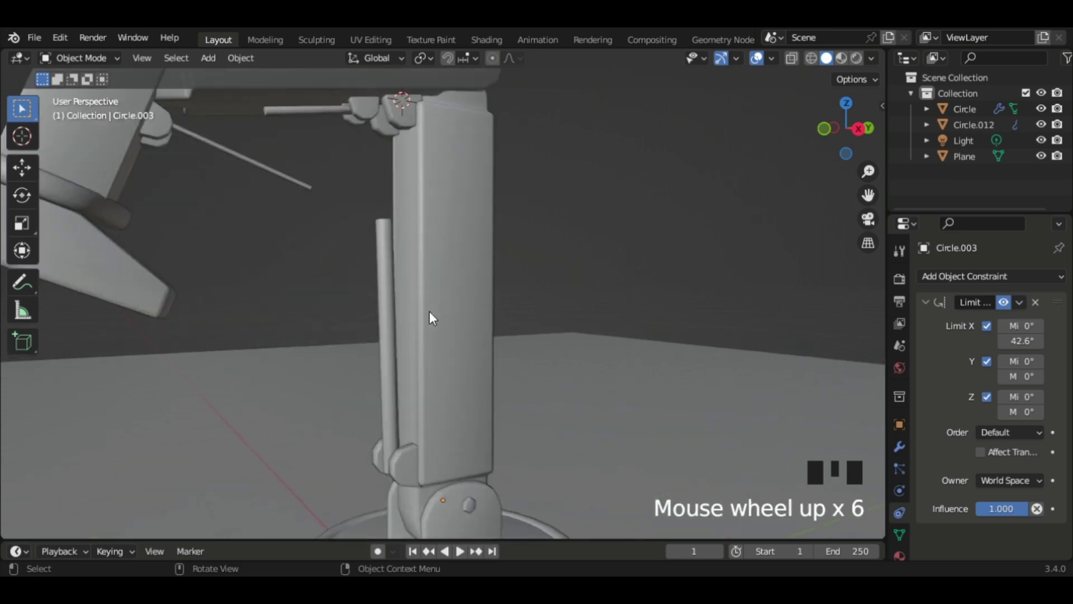
{"action": "middle_click_drag", "start_coordinate": [431, 312], "coordinate": [531, 358]}
{"action": "scroll", "coordinate": [503, 342], "scroll_direction": "down", "scroll_amount": 2}
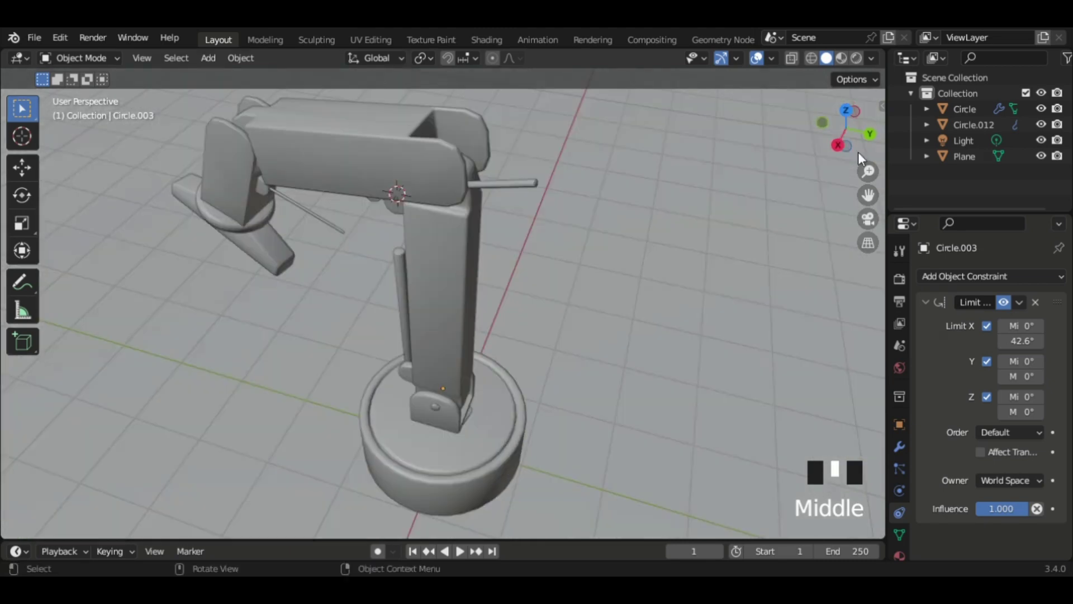
{"action": "middle_click_drag", "start_coordinate": [631, 423], "coordinate": [345, 278]}
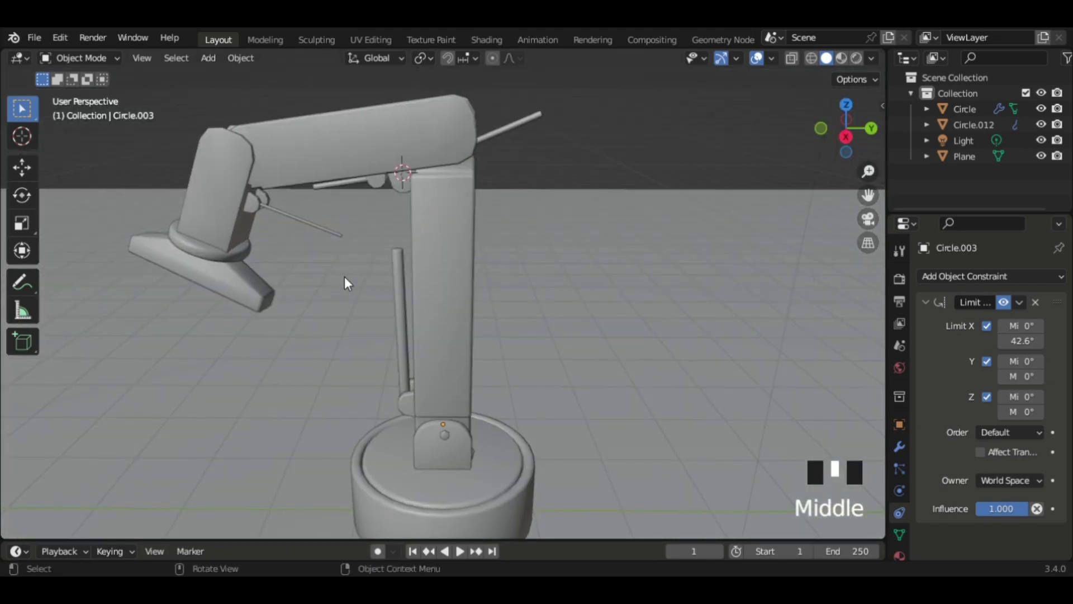
{"action": "left_click", "coordinate": [400, 316]}
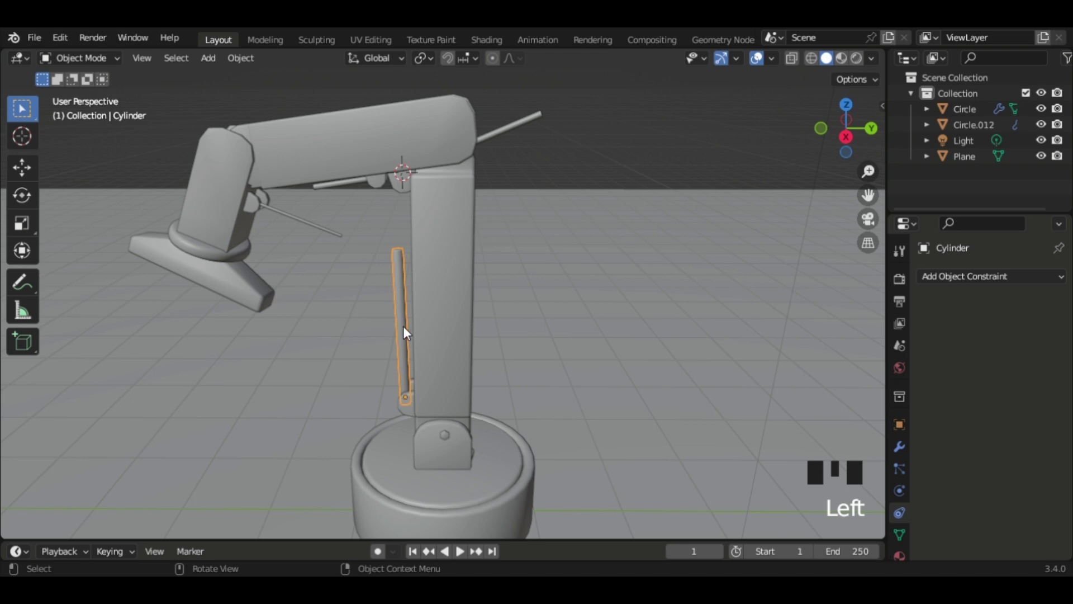
{"action": "left_click", "coordinate": [515, 129]}
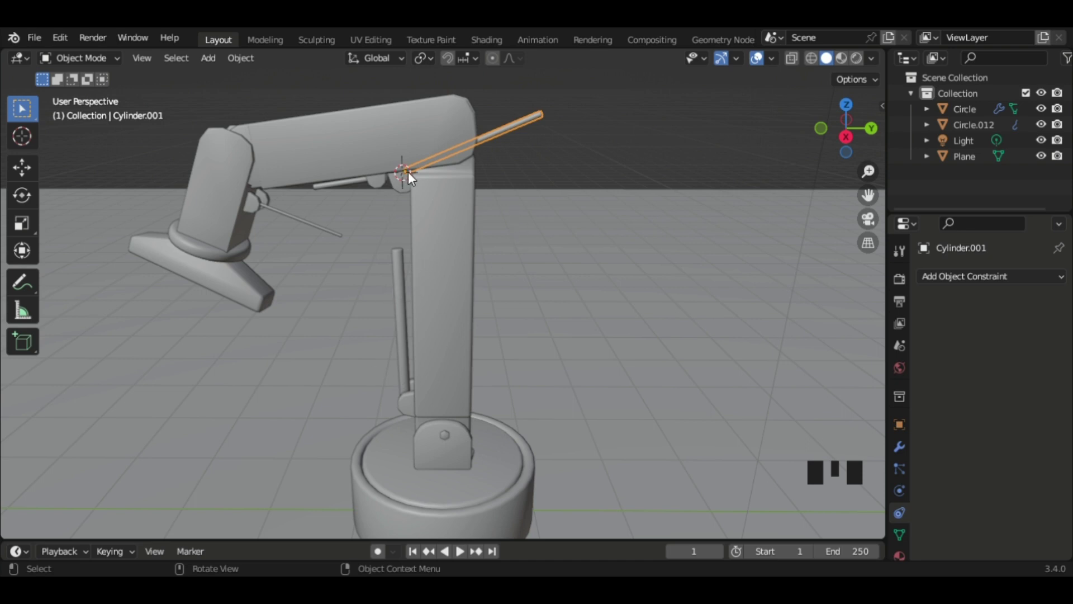
{"action": "left_click", "coordinate": [354, 181]}
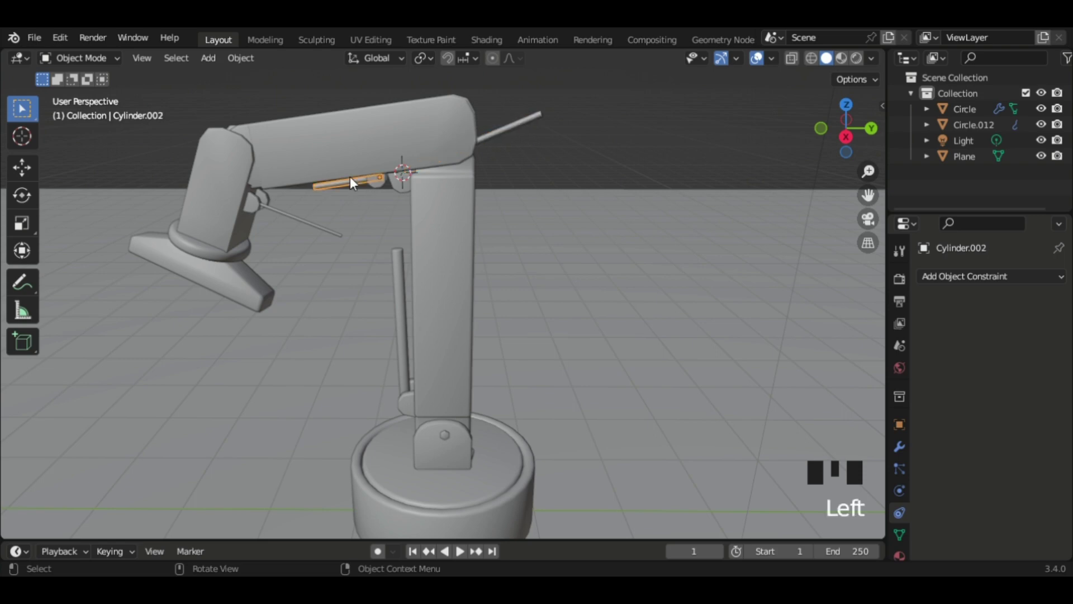
{"action": "left_click", "coordinate": [298, 212]}
{"action": "left_click", "coordinate": [263, 195]}
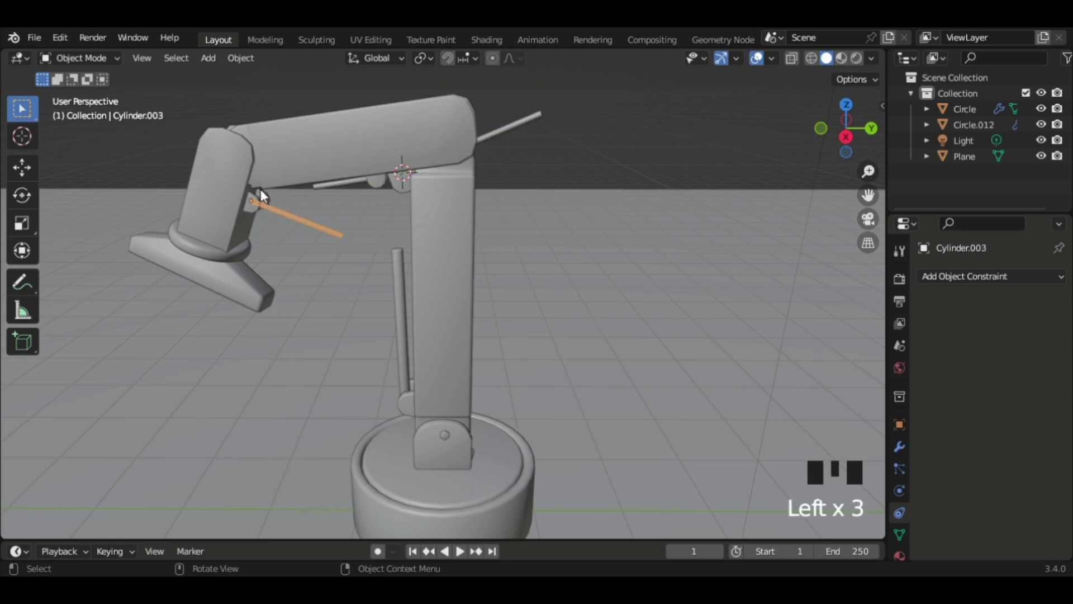
{"action": "left_click", "coordinate": [401, 324]}
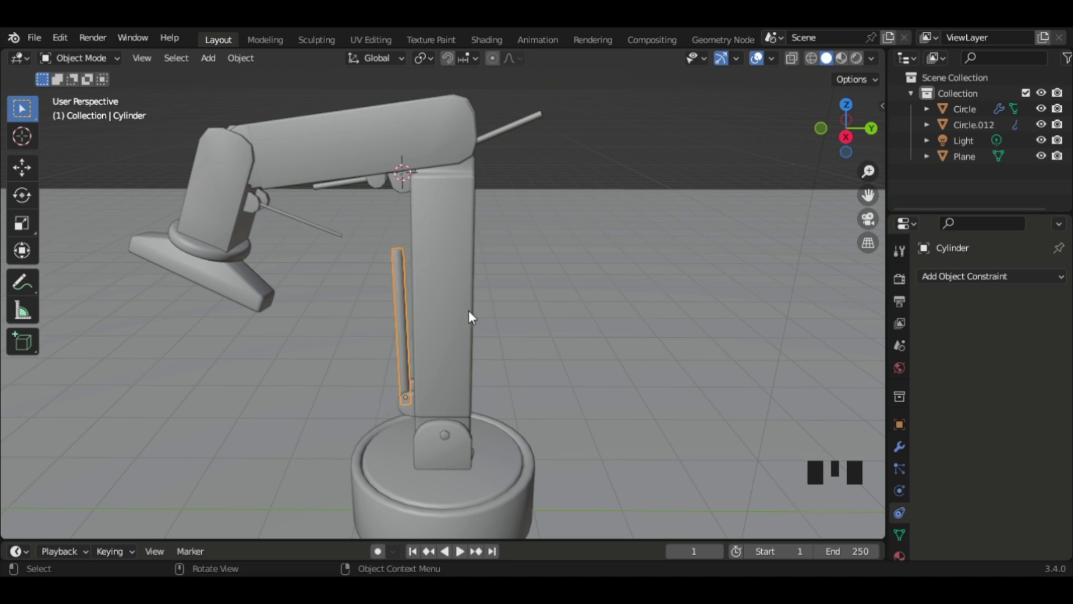
{"action": "left_click", "coordinate": [412, 402]}
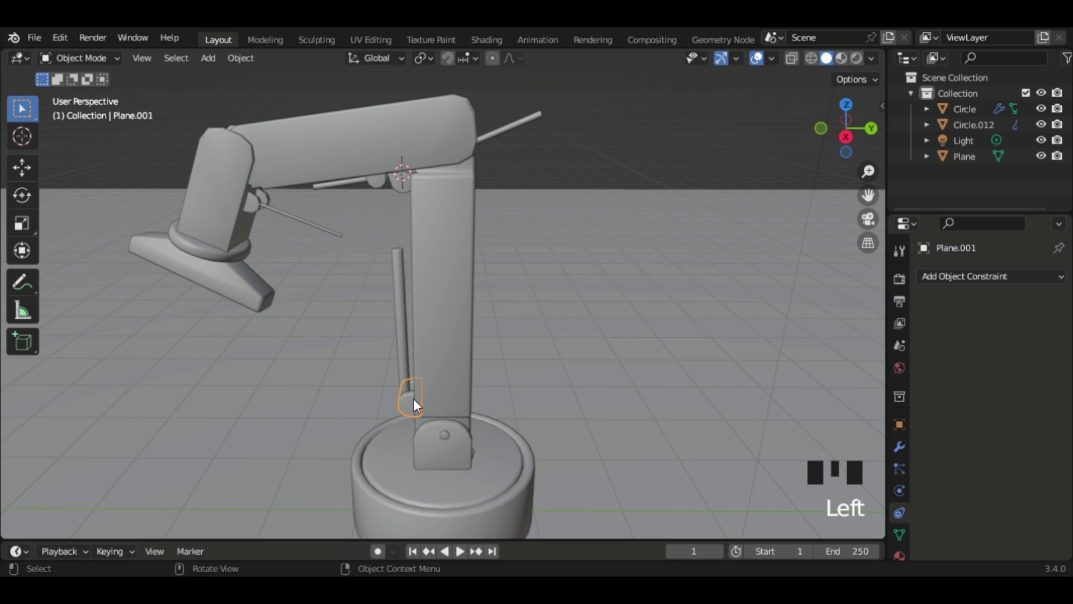
{"action": "left_click", "coordinate": [444, 375]}
{"action": "left_click", "coordinate": [408, 397]}
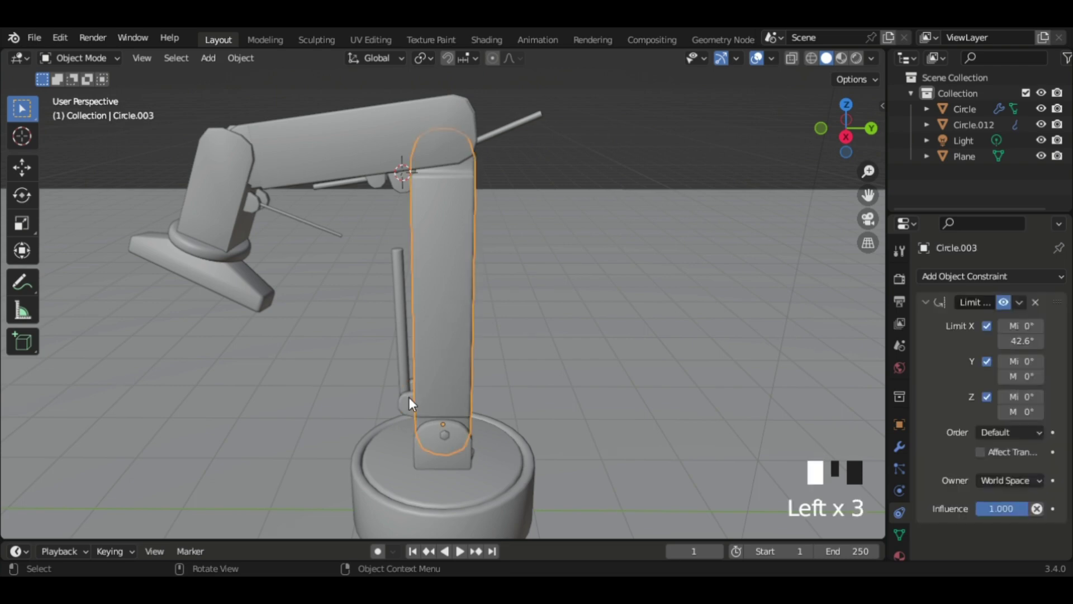
{"action": "left_click", "coordinate": [407, 332]}
{"action": "key", "text": "g"}
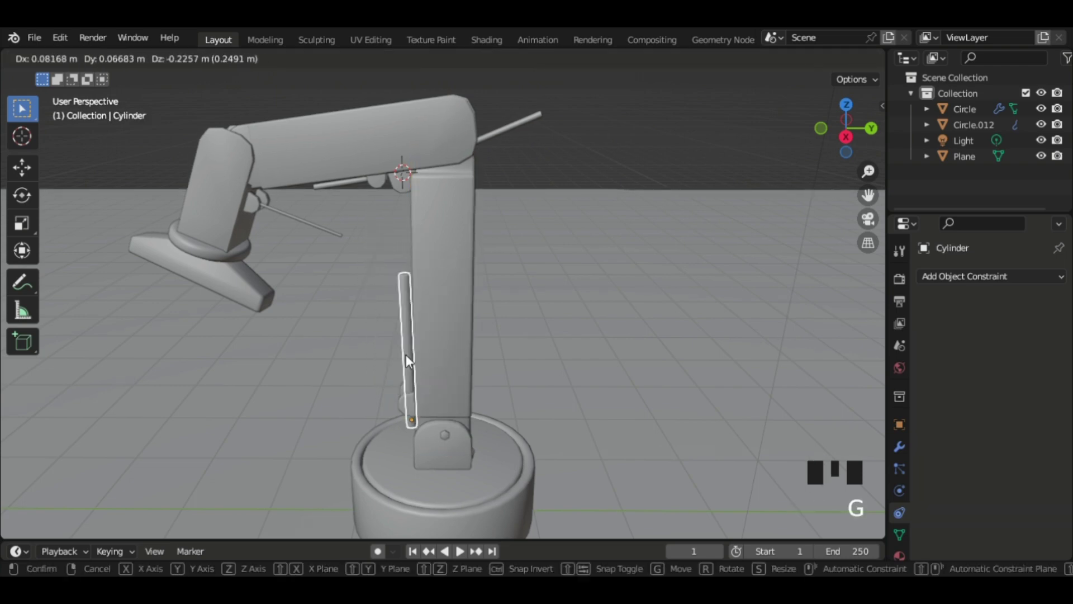
{"action": "left_click", "coordinate": [407, 354]}
{"action": "left_click", "coordinate": [459, 353]}
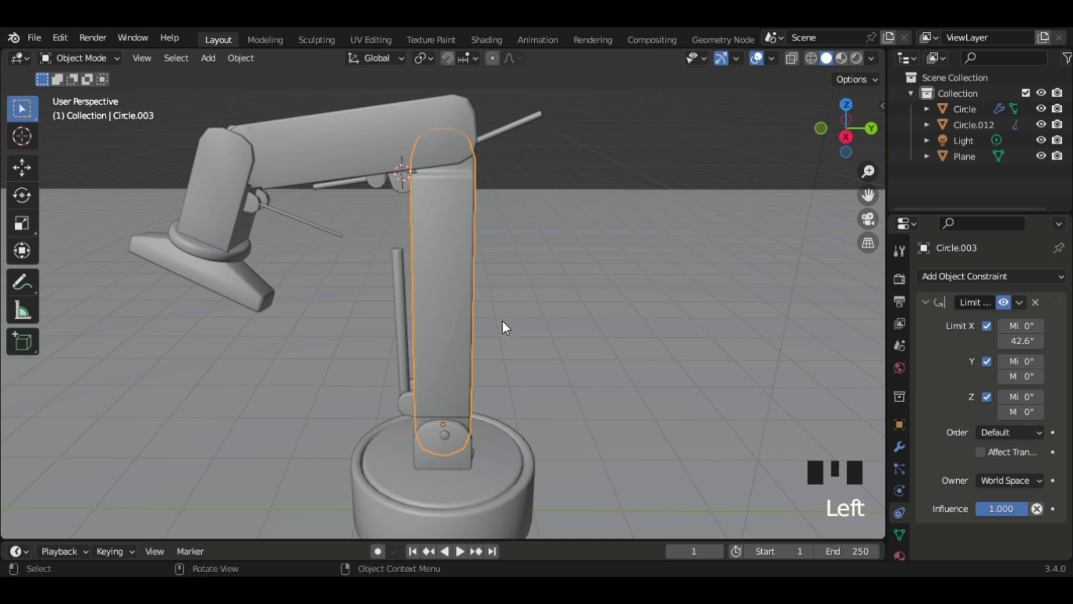
{"action": "key", "text": "r"}
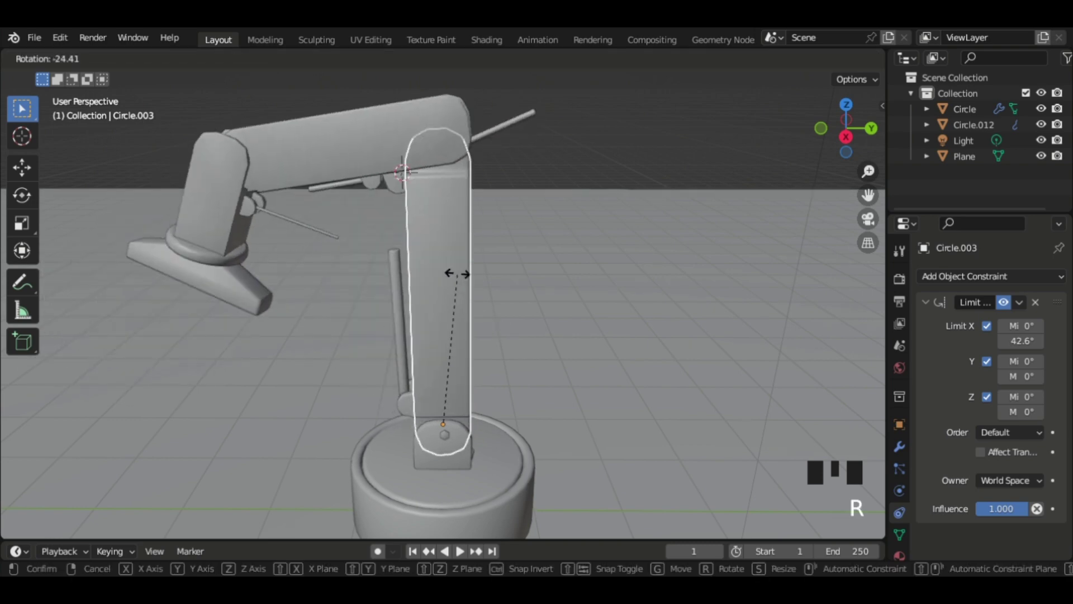
{"action": "right_click", "coordinate": [461, 269]}
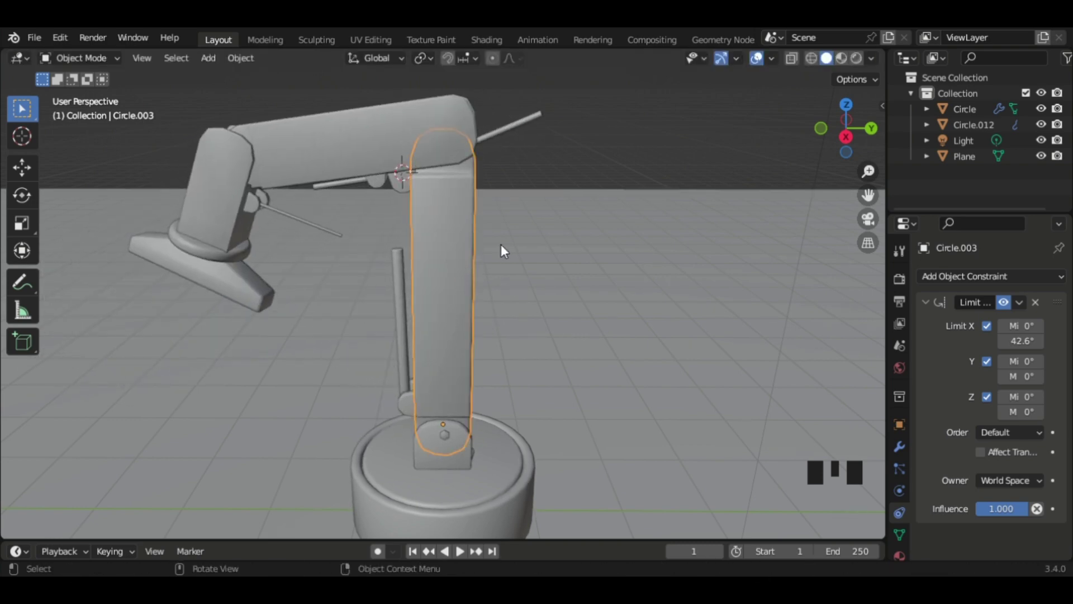
Step: Add a Track To constraint to the lower piston cylinder beside the upright arm, targeting the upper piston rod, Cylinder.001
{"action": "left_click", "coordinate": [412, 344]}
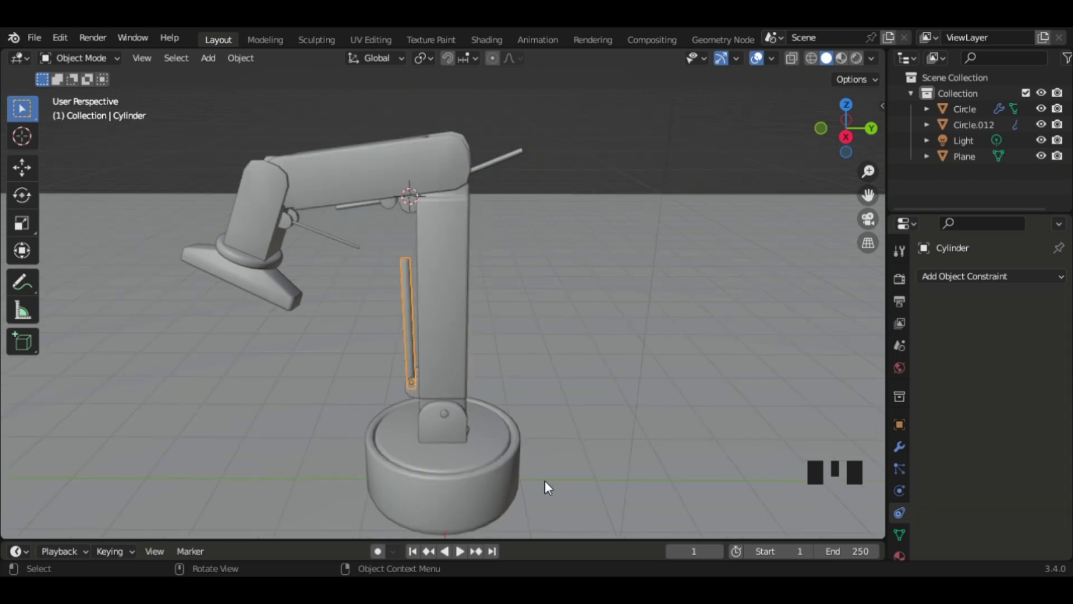
{"action": "left_click", "coordinate": [985, 275]}
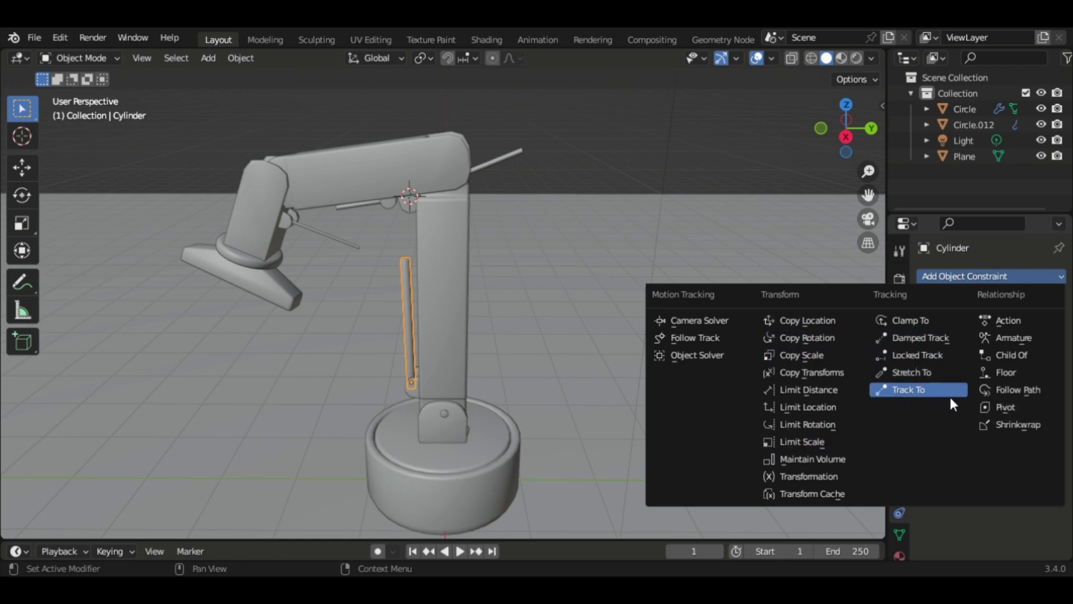
{"action": "left_click", "coordinate": [891, 385]}
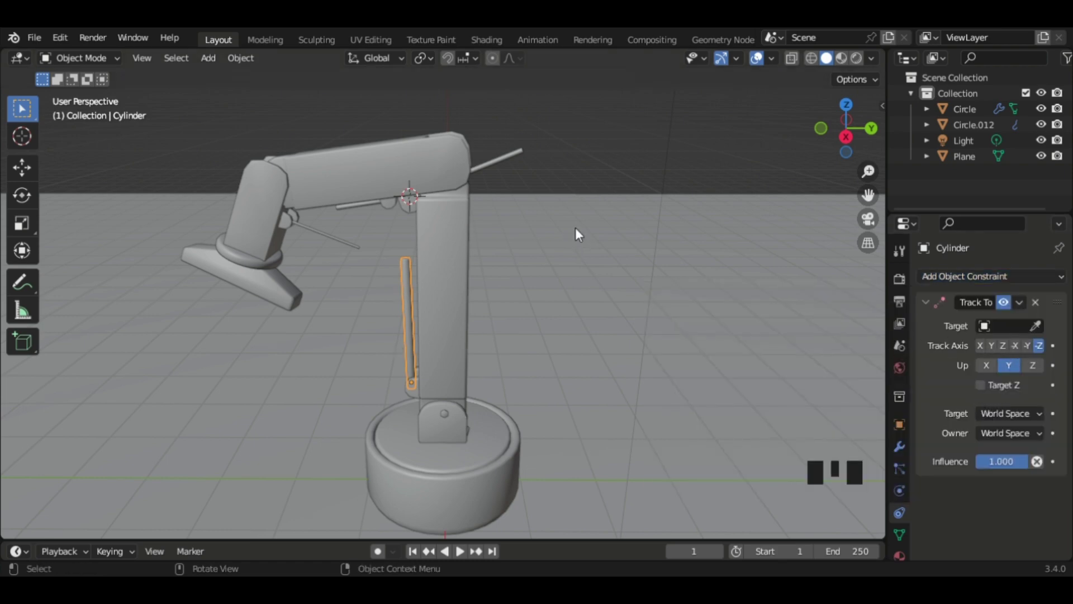
{"action": "left_click", "coordinate": [1038, 325]}
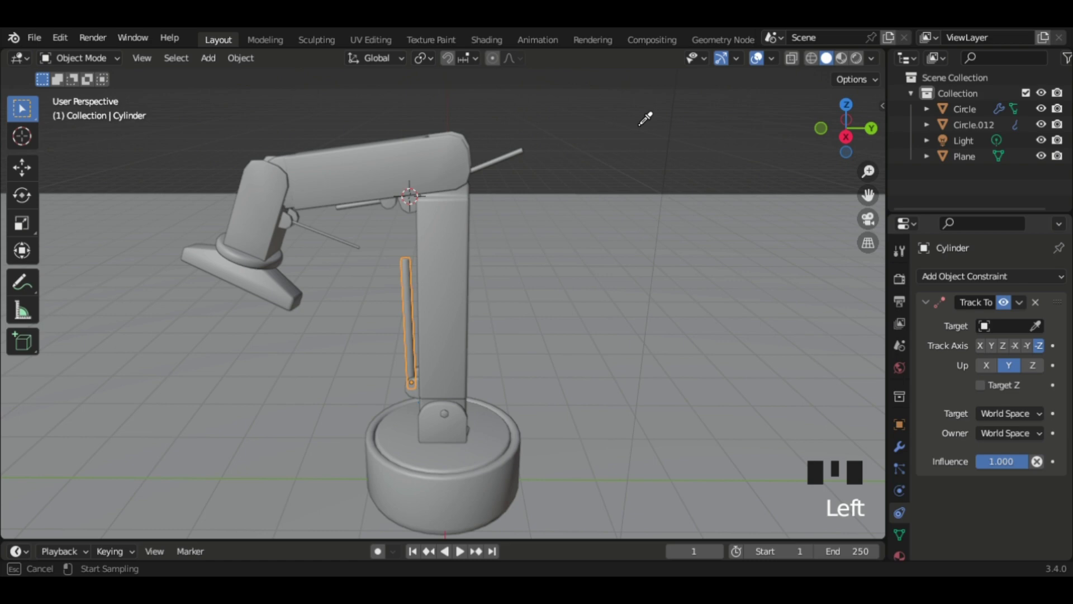
{"action": "left_click", "coordinate": [512, 157]}
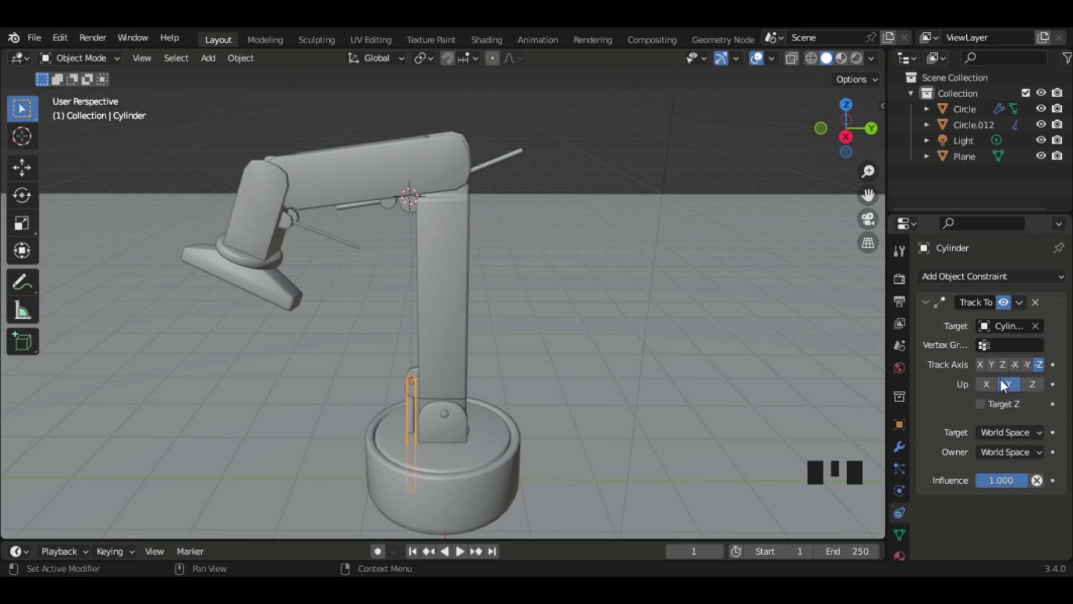
Step: Try the different up axes on the lower cylinder's Track To constraint and set Track Axis to Z with Up Y
{"action": "left_click", "coordinate": [983, 383]}
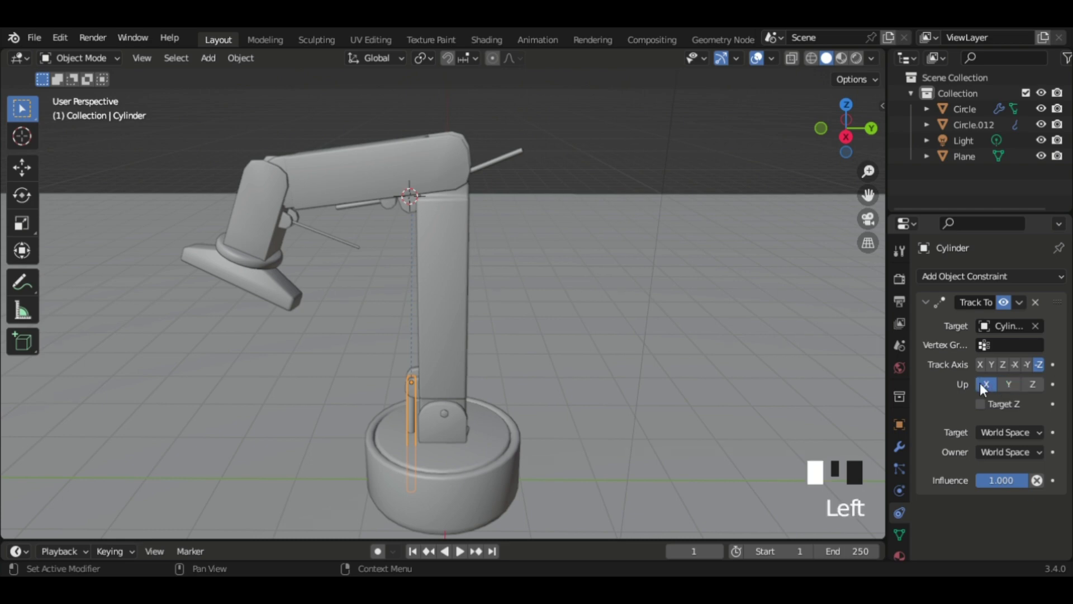
{"action": "left_click", "coordinate": [1031, 384]}
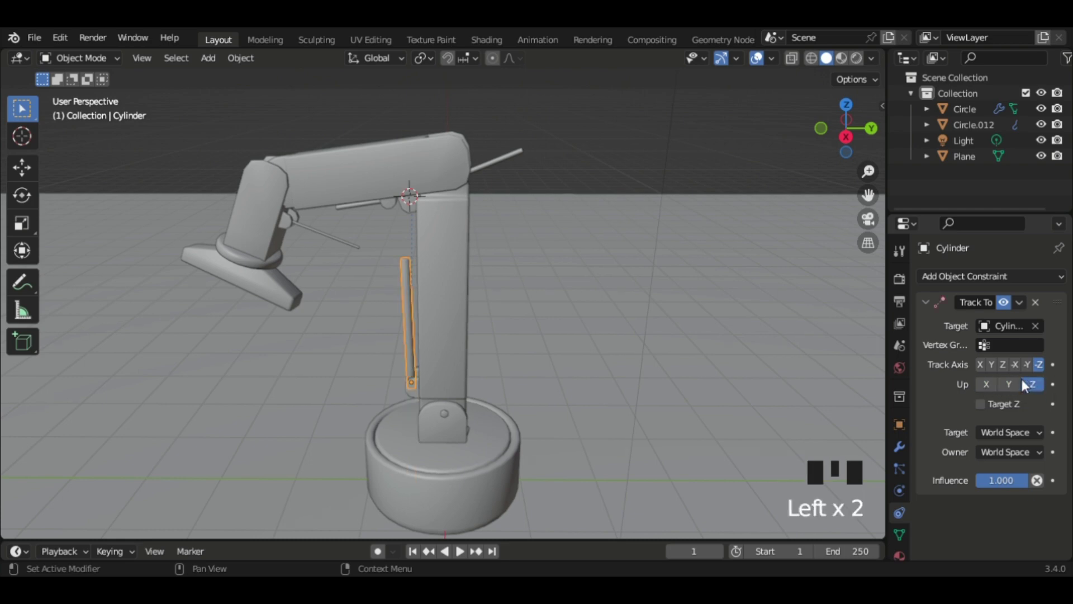
{"action": "left_click", "coordinate": [1014, 380]}
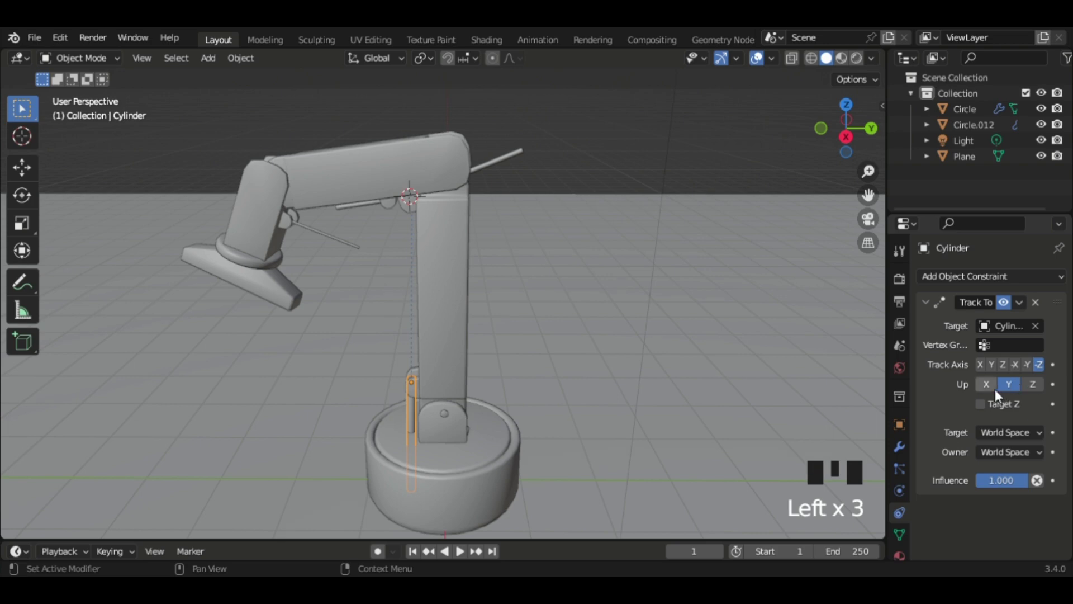
{"action": "left_click", "coordinate": [1004, 364]}
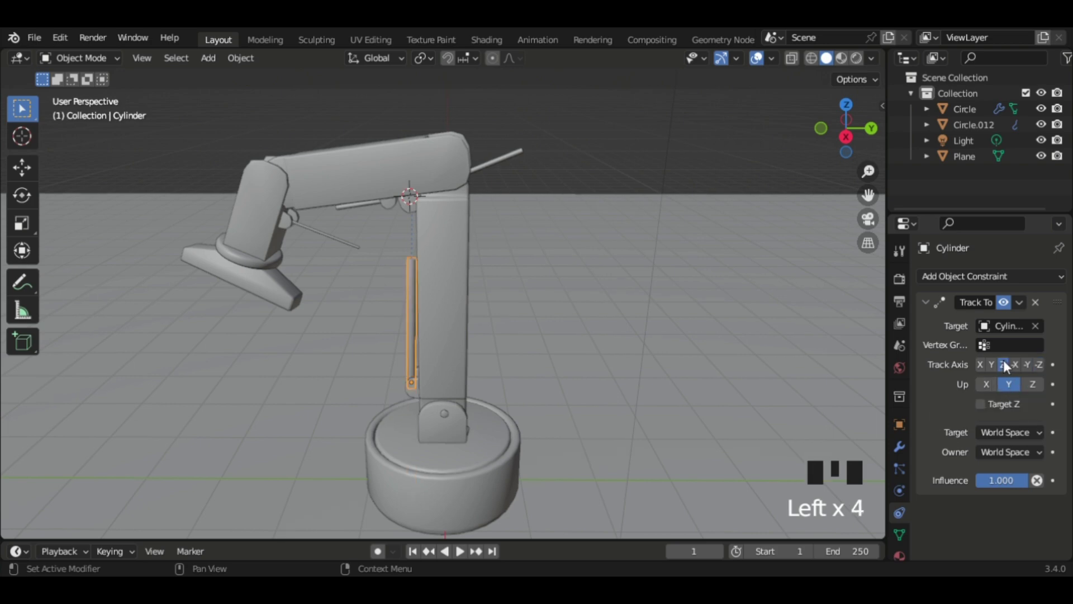
{"action": "middle_click_drag", "start_coordinate": [611, 379], "coordinate": [883, 314]}
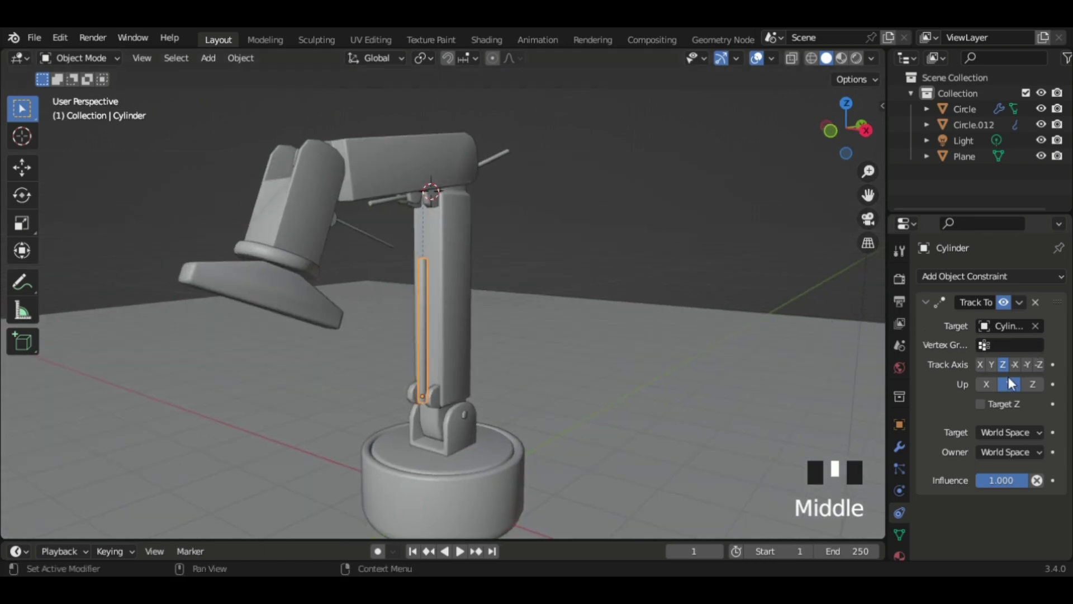
Step: Add a Track To constraint to the upper piston rod, Cylinder.001, with the lower piston cylinder as its target
{"action": "middle_click_drag", "start_coordinate": [810, 391], "coordinate": [504, 241]}
{"action": "left_click", "coordinate": [501, 159]}
{"action": "left_click", "coordinate": [955, 276]}
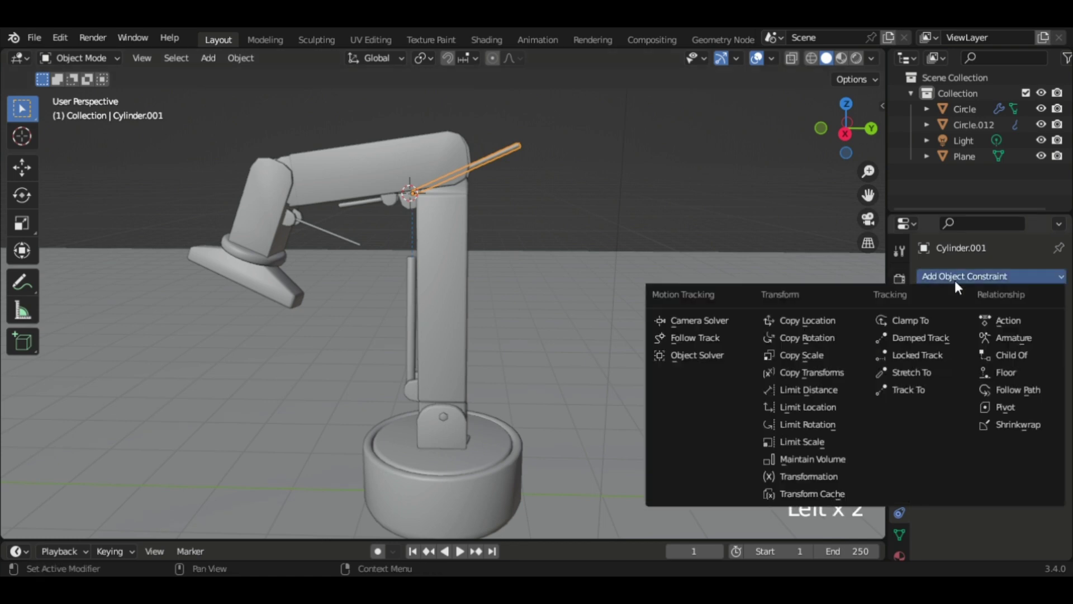
{"action": "left_click", "coordinate": [900, 389]}
{"action": "left_click", "coordinate": [1035, 325]}
{"action": "left_click", "coordinate": [416, 315]}
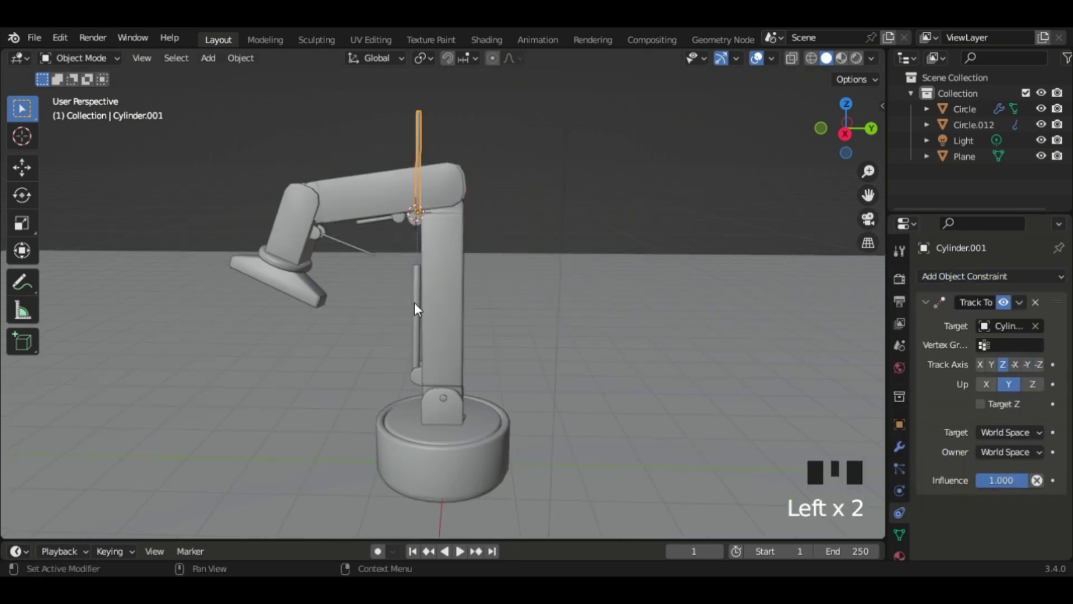
Step: Set the upper piston rod's Track Axis to -Z and check its alignment inside the lower cylinder
{"action": "scroll", "coordinate": [407, 294], "scroll_direction": "up", "scroll_amount": 3}
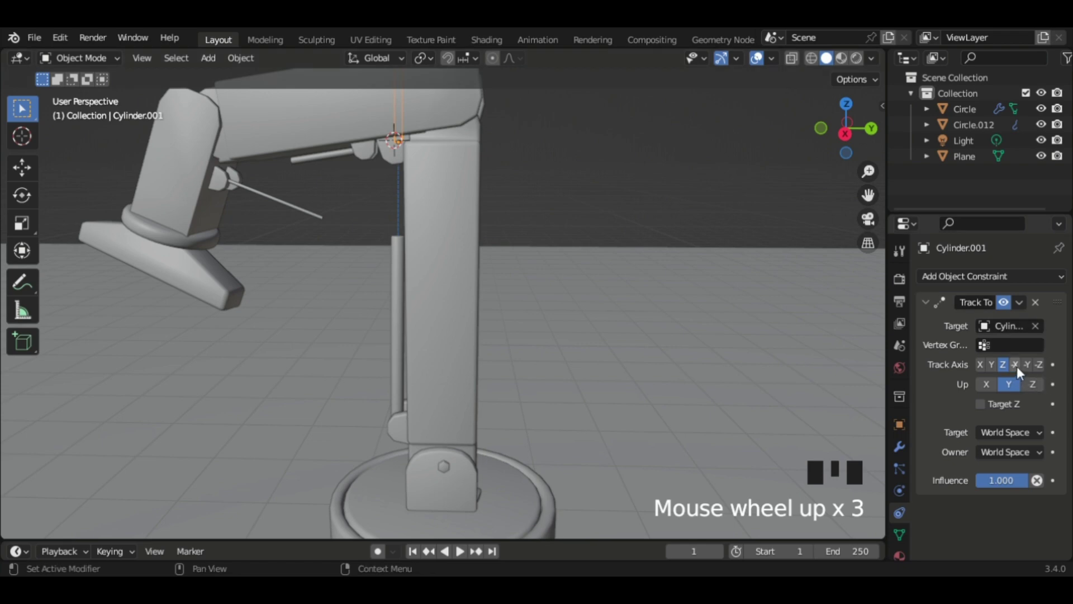
{"action": "left_click", "coordinate": [1038, 364]}
{"action": "scroll", "coordinate": [461, 270], "scroll_direction": "up", "scroll_amount": 2}
{"action": "middle_click_drag", "start_coordinate": [462, 269], "coordinate": [498, 272]}
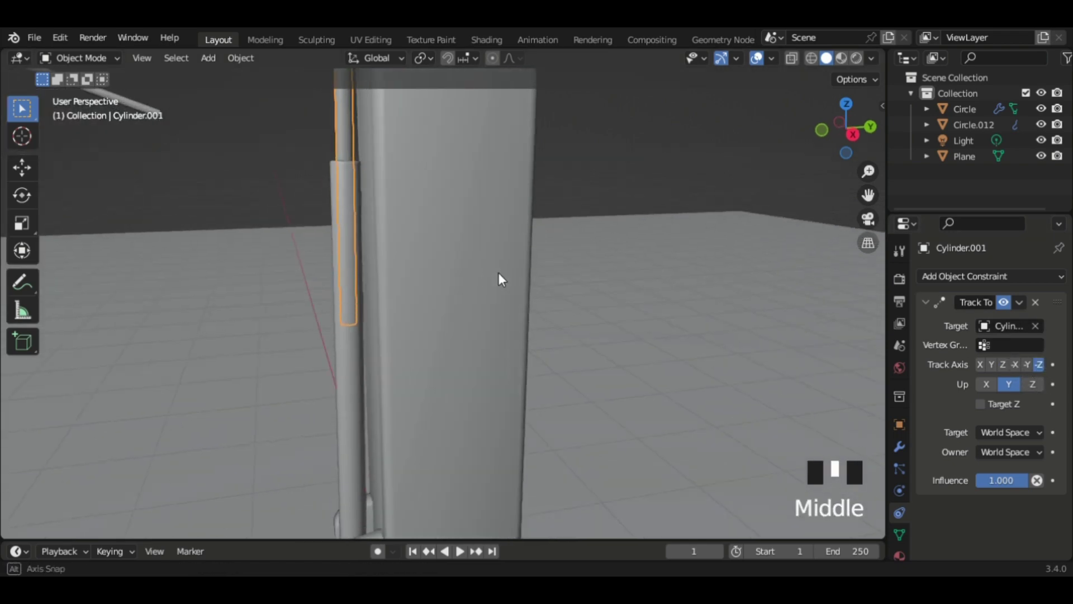
{"action": "scroll", "coordinate": [393, 298], "scroll_direction": "down", "scroll_amount": 6}
Step: Rotate the upright arm segment about its base joint toward the head side to test how the linked piston pair follows
{"action": "left_click", "coordinate": [439, 303]}
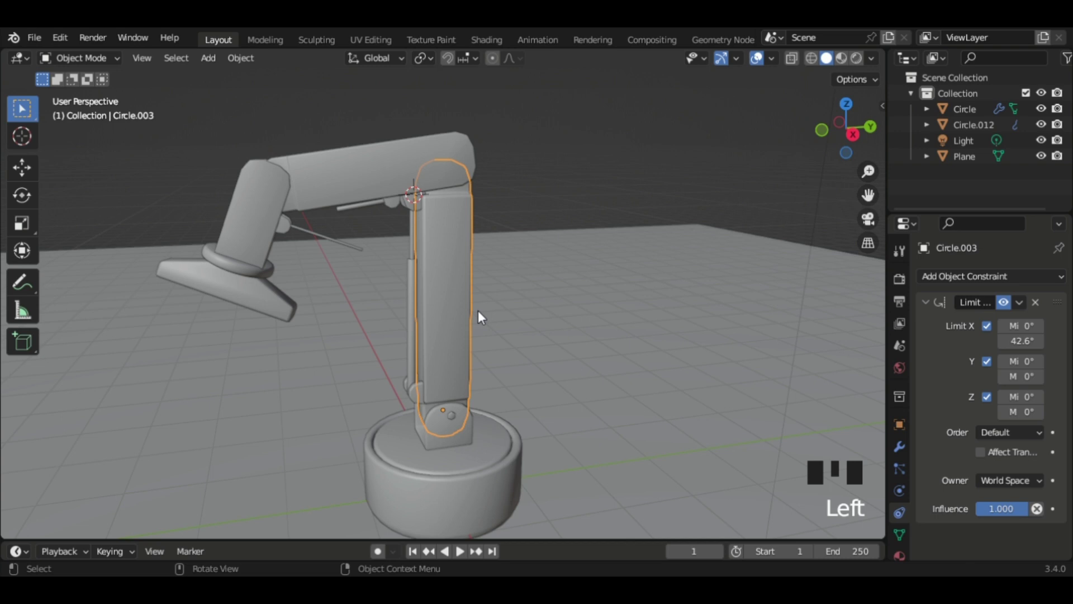
{"action": "key", "text": "r"}
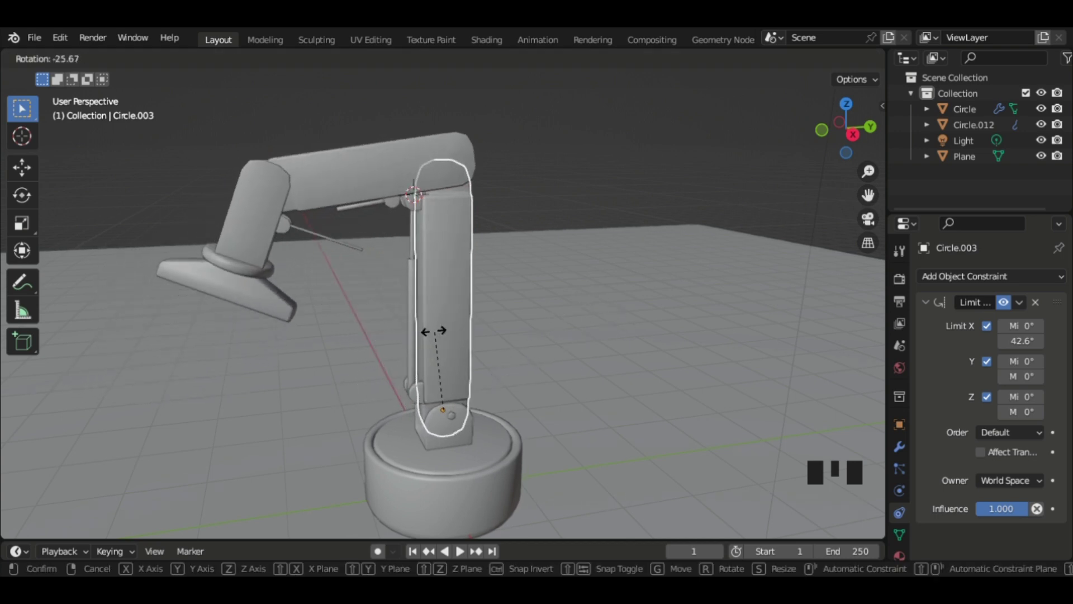
{"action": "left_click", "coordinate": [396, 351]}
{"action": "scroll", "coordinate": [393, 350], "scroll_direction": "up", "scroll_amount": 4}
{"action": "middle_click_drag", "start_coordinate": [392, 350], "coordinate": [455, 351]}
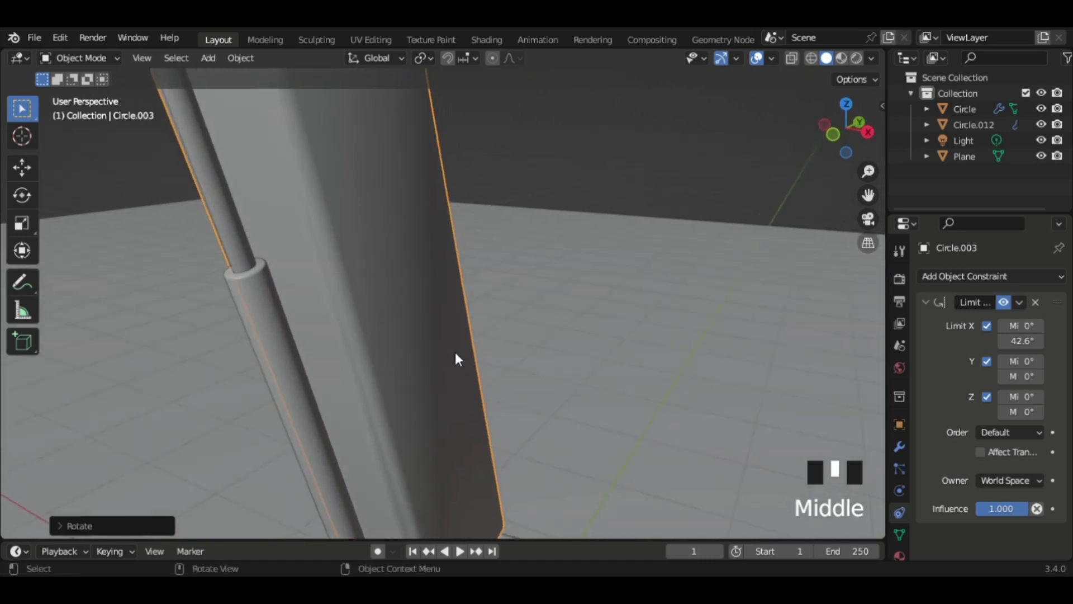
{"action": "key", "text": "r"}
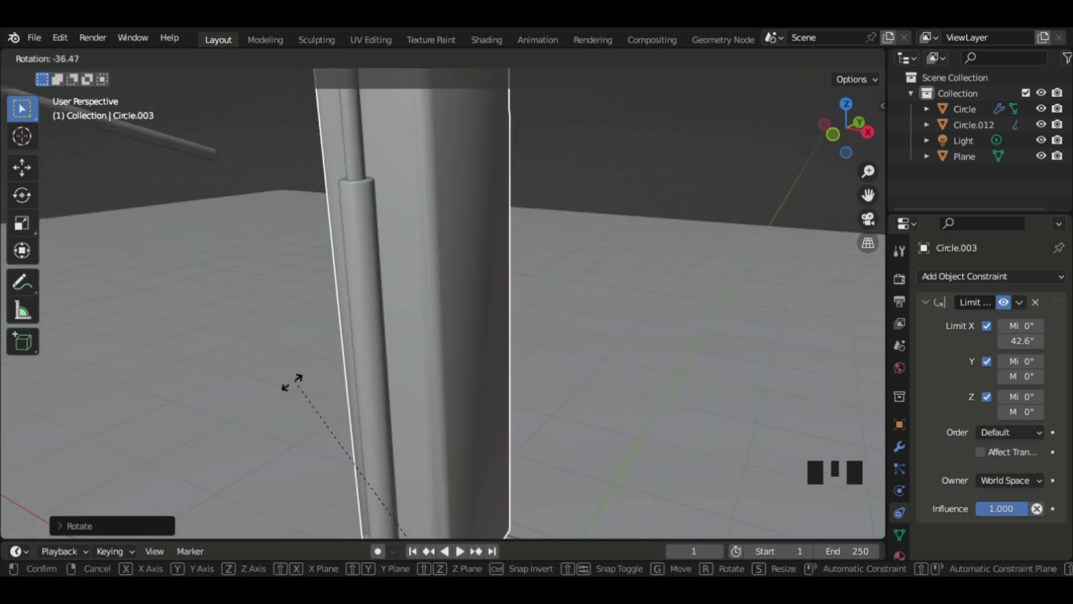
{"action": "left_click", "coordinate": [271, 428]}
{"action": "scroll", "coordinate": [271, 427], "scroll_direction": "down", "scroll_amount": 4}
{"action": "middle_click_drag", "start_coordinate": [270, 427], "coordinate": [257, 215]}
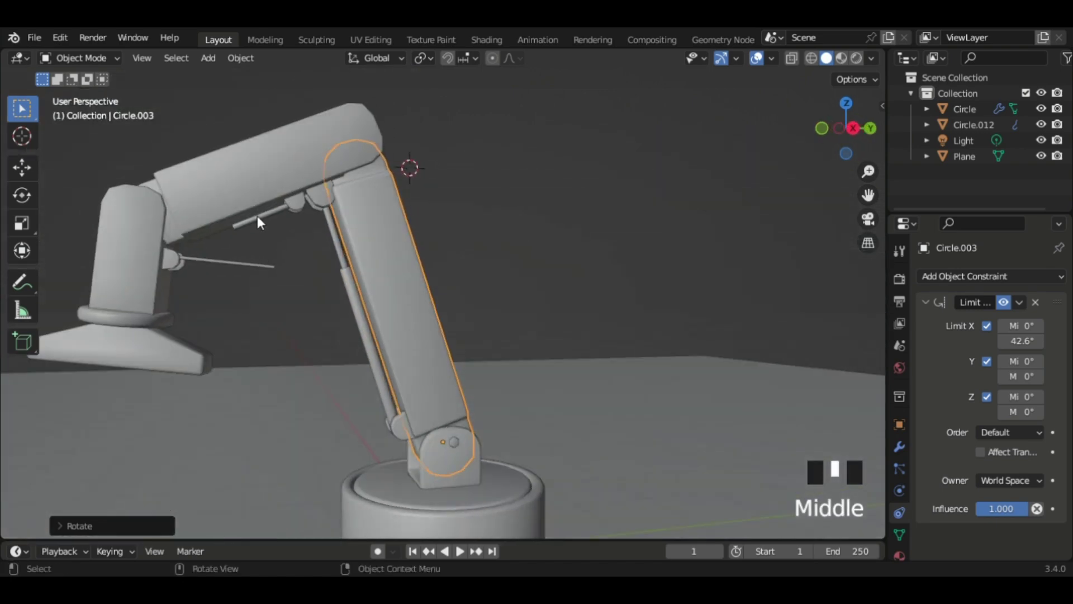
Step: Add a Track To constraint to the forearm's piston cylinder, Cylinder.002, targeting the thin rod on the head segment, with Track Axis Y
{"action": "left_click", "coordinate": [257, 216]}
{"action": "left_click", "coordinate": [951, 274]}
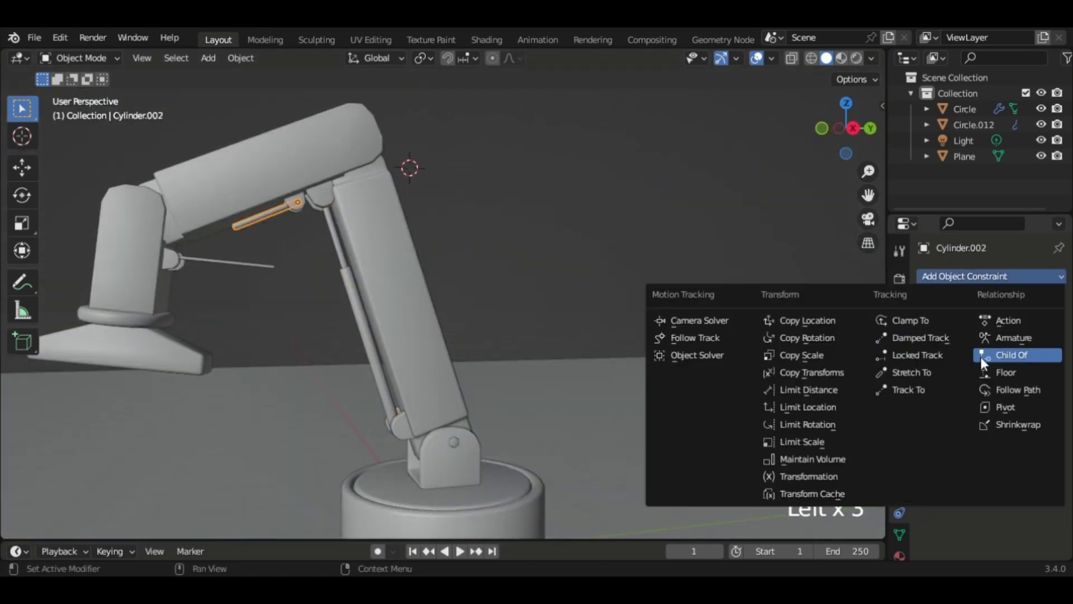
{"action": "left_click", "coordinate": [908, 389]}
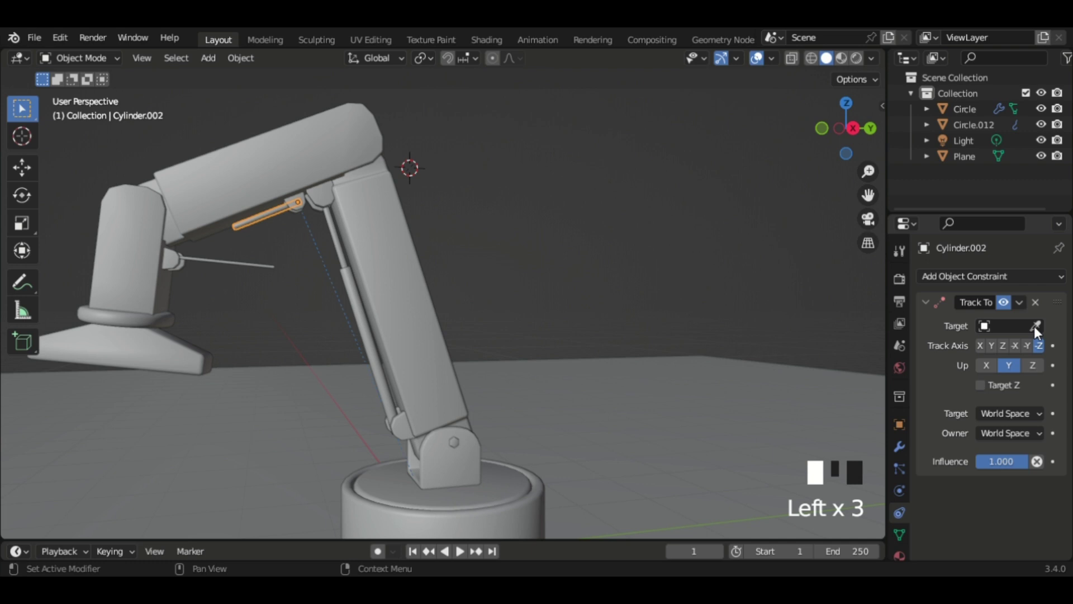
{"action": "left_click_drag", "start_coordinate": [1034, 326], "coordinate": [266, 263]}
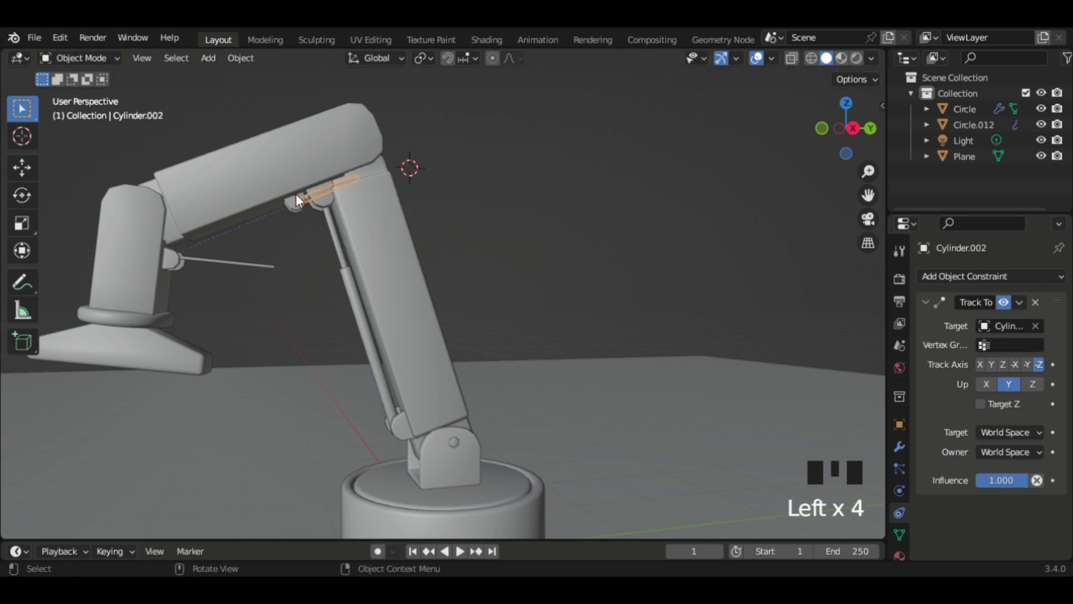
{"action": "left_click", "coordinate": [1015, 364]}
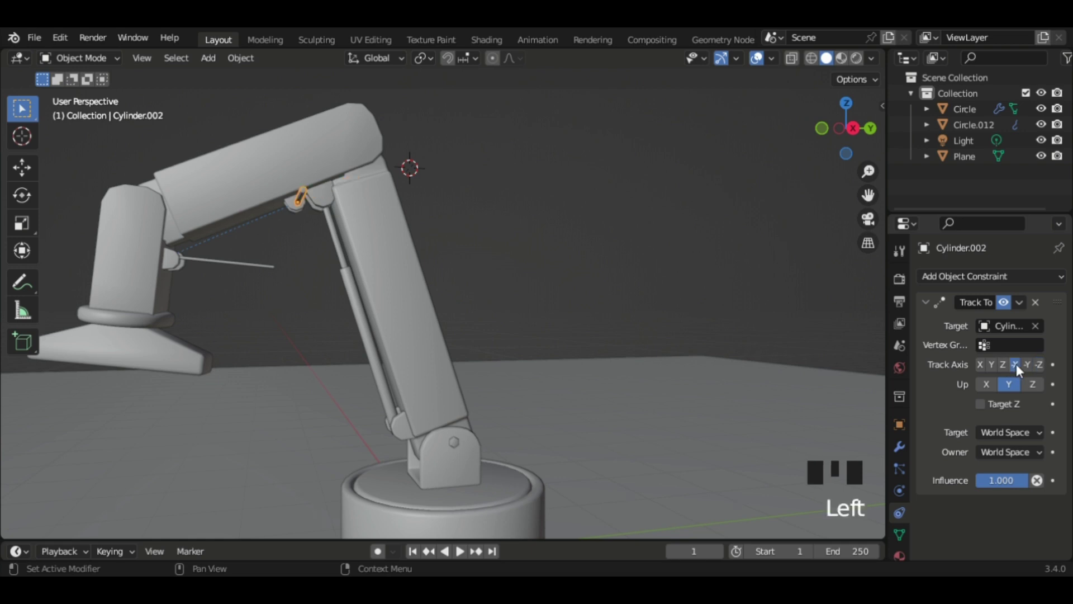
{"action": "left_click", "coordinate": [991, 367]}
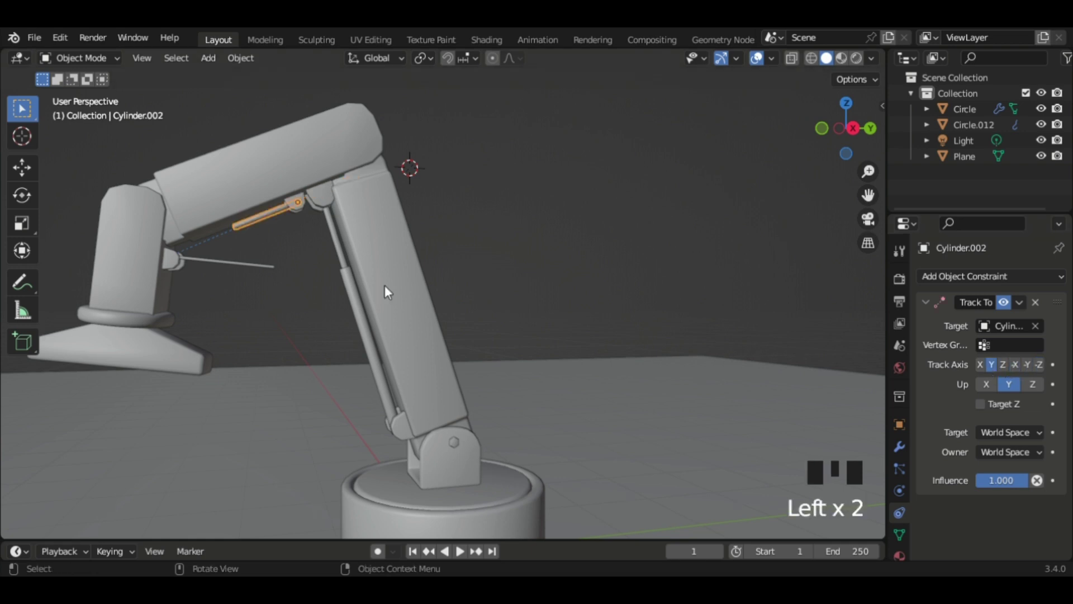
Step: Copy the Track To constraint from Cylinder.002 to the thin head-segment rod, Cylinder.003, and retarget the rod's copy to Cylinder.002
{"action": "left_click", "coordinate": [240, 262], "text": "shift"}
{"action": "left_click", "coordinate": [270, 214], "text": "shift"}
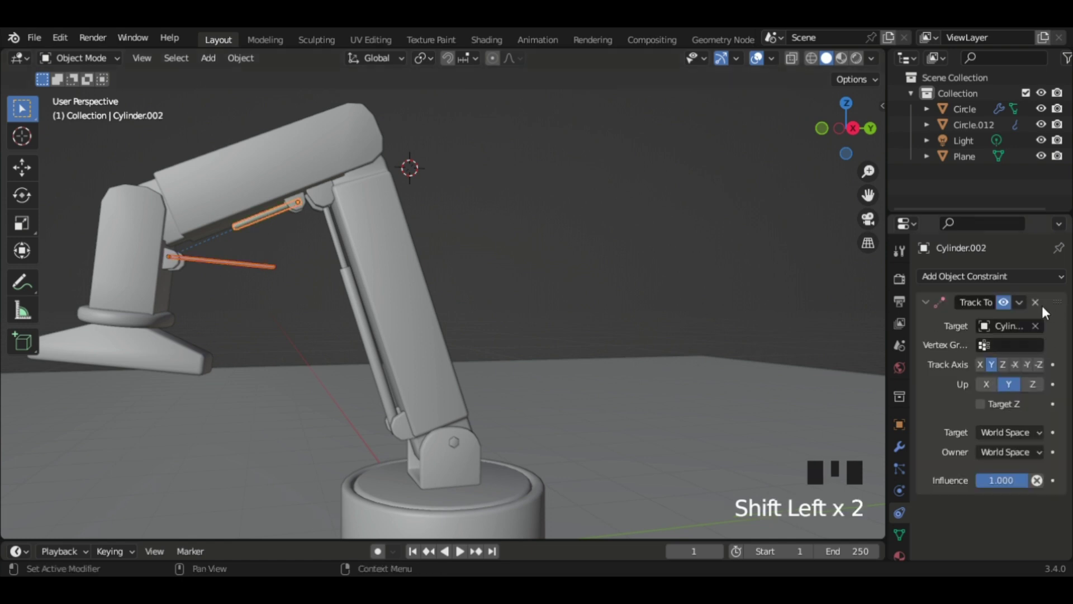
{"action": "left_click", "coordinate": [1019, 303]}
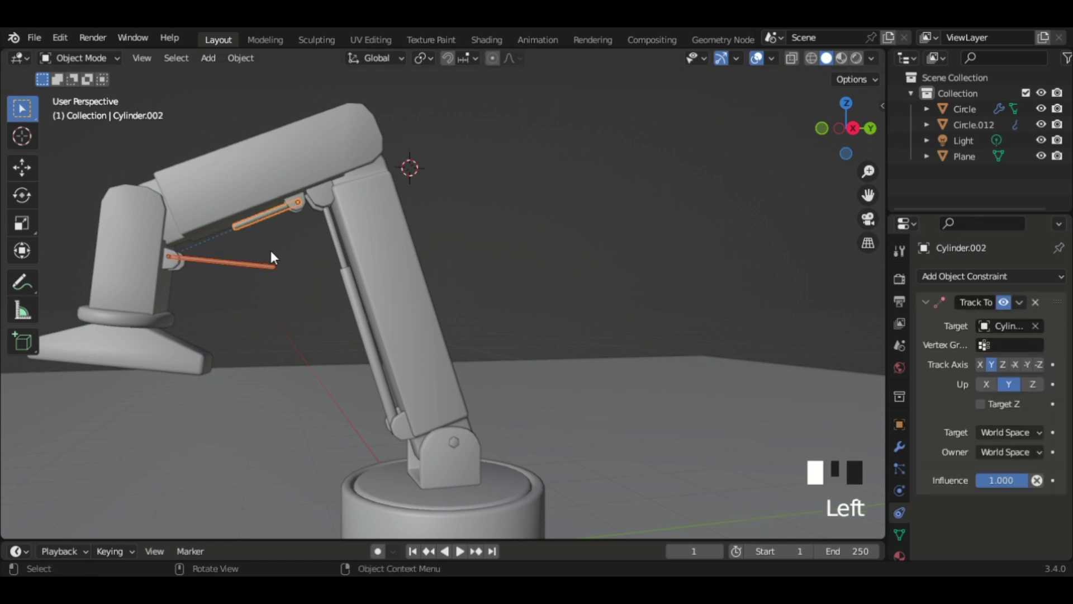
{"action": "left_click", "coordinate": [243, 261]}
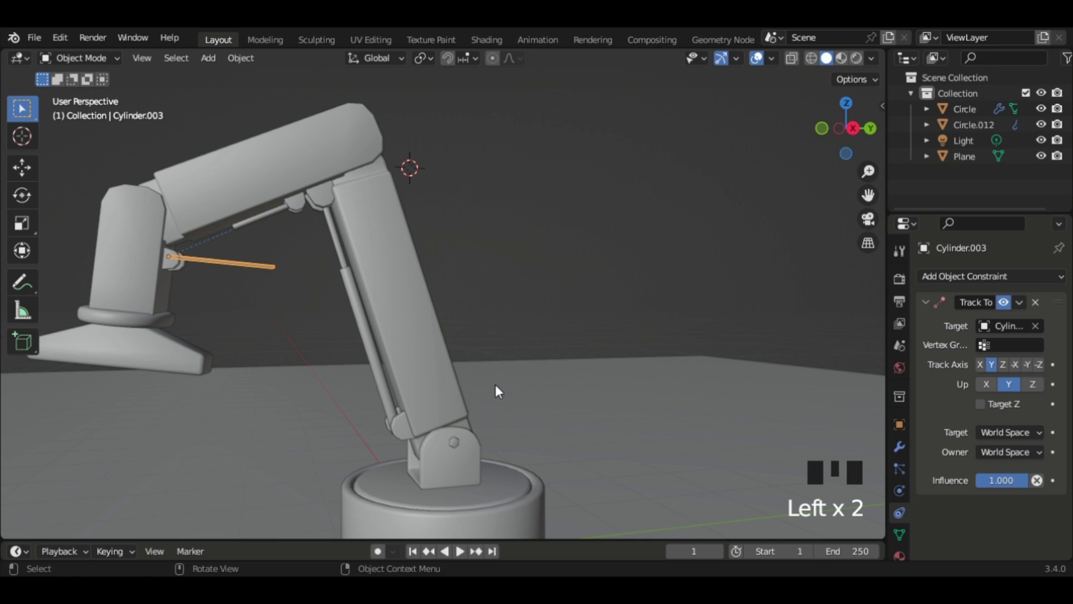
{"action": "left_click", "coordinate": [1035, 326]}
{"action": "left_click", "coordinate": [1035, 324]}
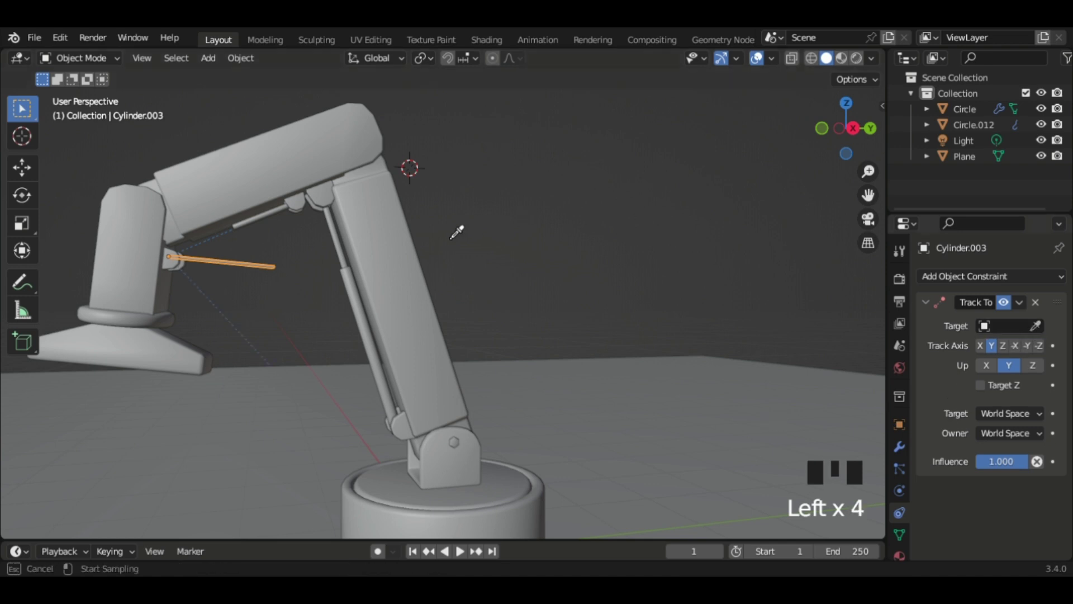
{"action": "left_click", "coordinate": [274, 220]}
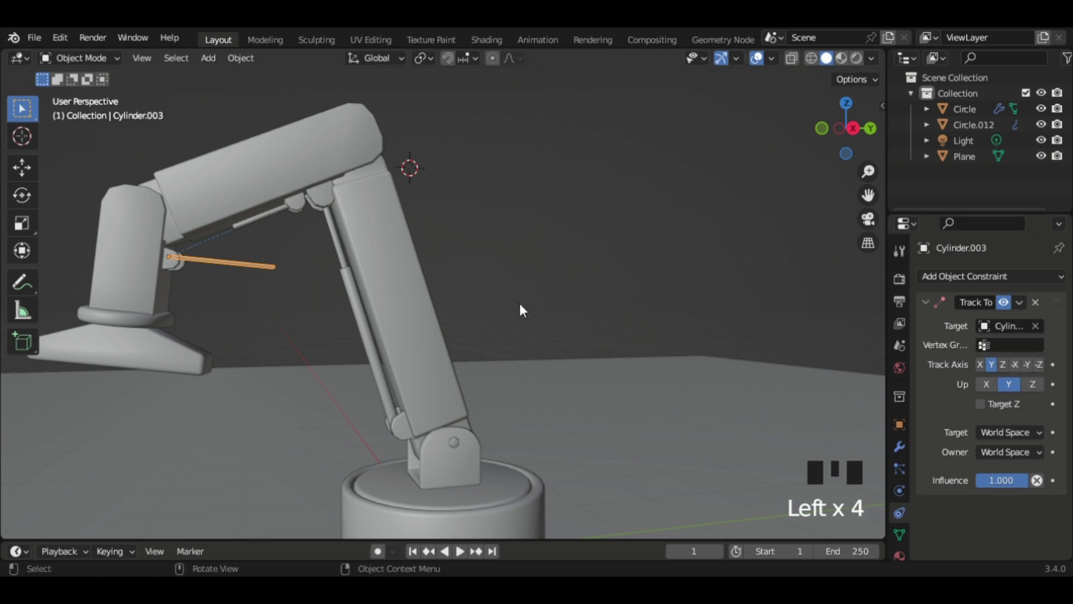
Step: Try different track axes on Cylinder.003's Track To constraint and set Track Axis to -Z
{"action": "left_click", "coordinate": [1004, 367]}
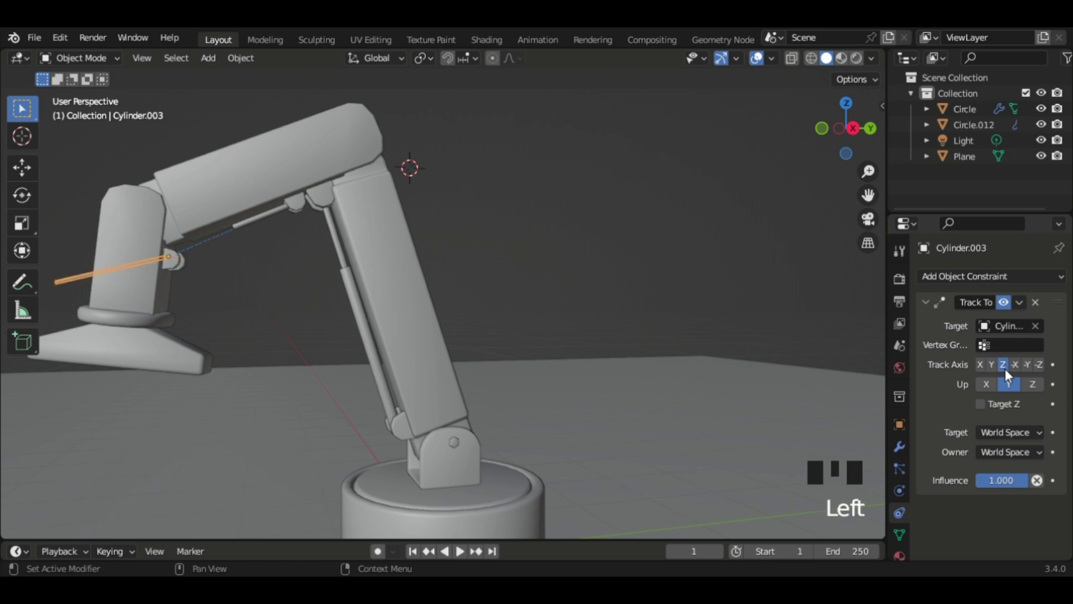
{"action": "left_click", "coordinate": [1027, 365]}
{"action": "left_click", "coordinate": [1039, 365]}
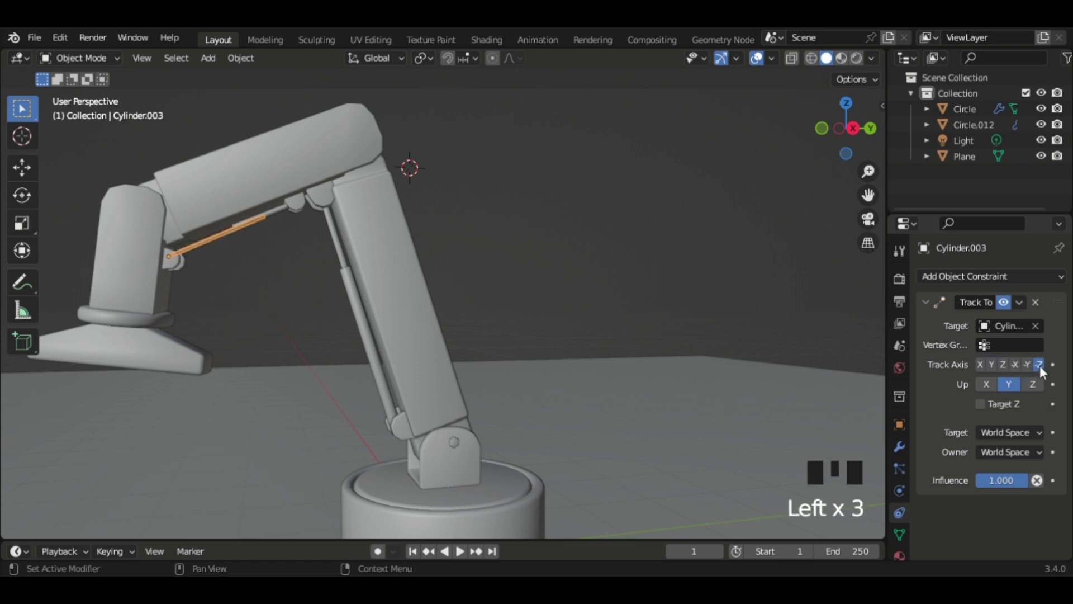
Step: Frame Cylinder.002 in the right orthographic view and rotate it about -1.45° to line up with the thin rod
{"action": "scroll", "coordinate": [545, 308], "scroll_direction": "up", "scroll_amount": 5}
{"action": "middle_click_drag", "start_coordinate": [545, 308], "coordinate": [236, 206]}
{"action": "left_click", "coordinate": [286, 191]}
{"action": "scroll", "coordinate": [287, 193], "scroll_direction": "up", "scroll_amount": 3}
{"action": "left_click", "coordinate": [115, 150]}
{"action": "scroll", "coordinate": [115, 146], "scroll_direction": "down", "scroll_amount": 5}
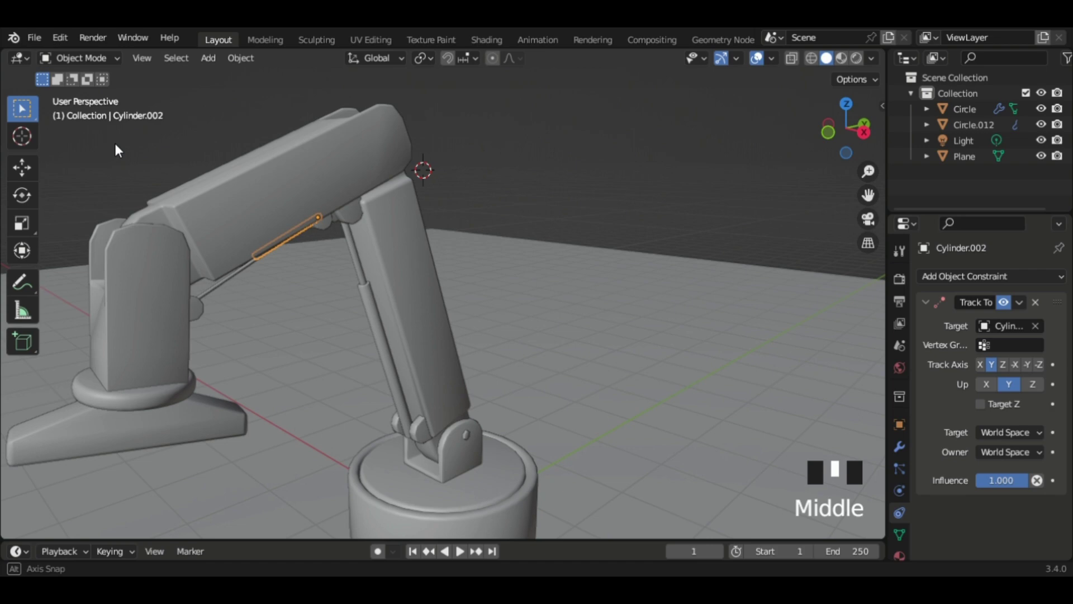
{"action": "middle_click_drag", "start_coordinate": [115, 146], "coordinate": [85, 130]}
{"action": "left_click", "coordinate": [859, 131]}
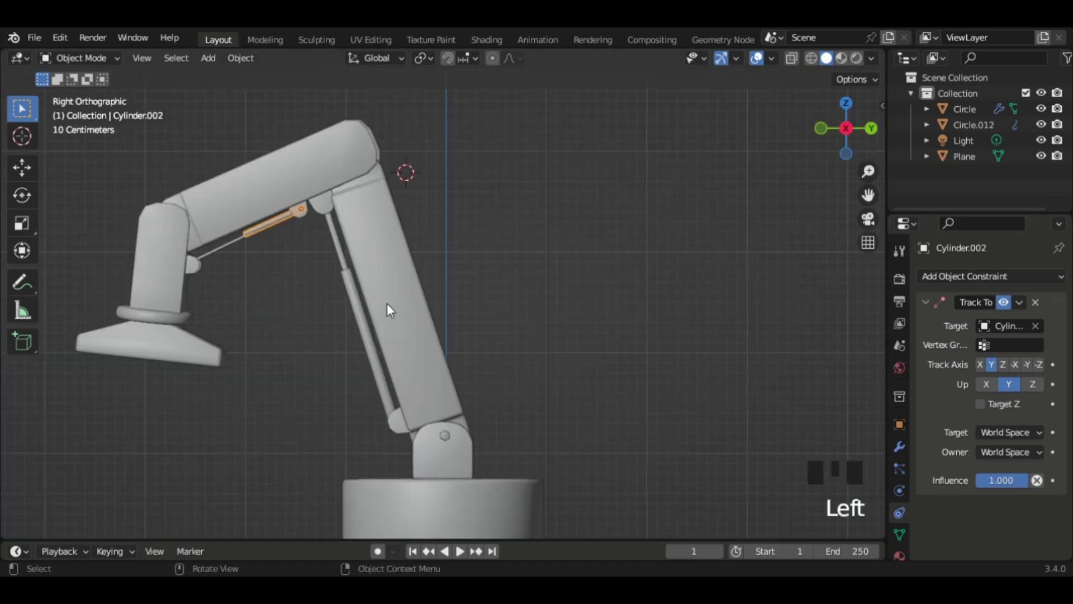
{"action": "key", "text": "grave"}
{"action": "left_click", "coordinate": [451, 333]}
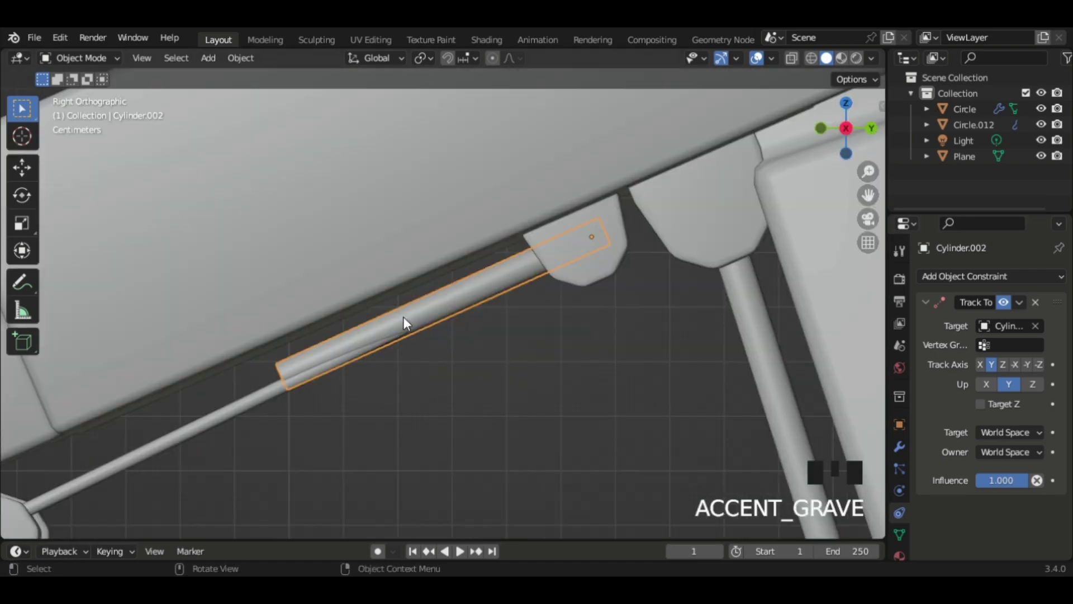
{"action": "key", "text": "r"}
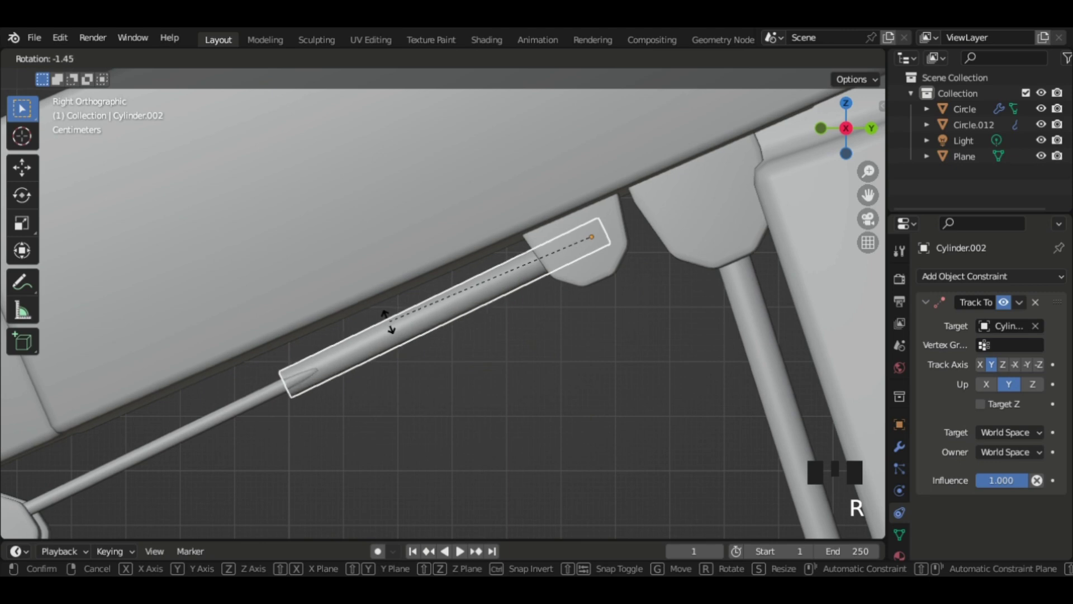
{"action": "left_click", "coordinate": [391, 321]}
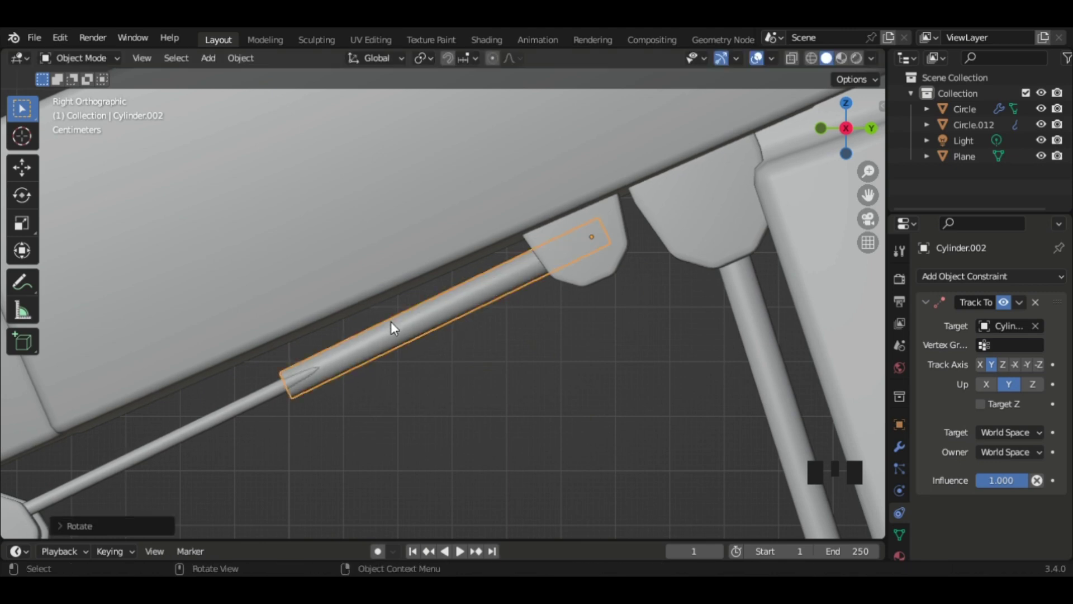
Step: Rotate Cylinder.002 about the global Y axis to centre it around the thin rod, checking along its length
{"action": "key", "text": "g"}
{"action": "key", "text": "Escape"}
{"action": "key", "text": "r"}
{"action": "key", "text": "y"}
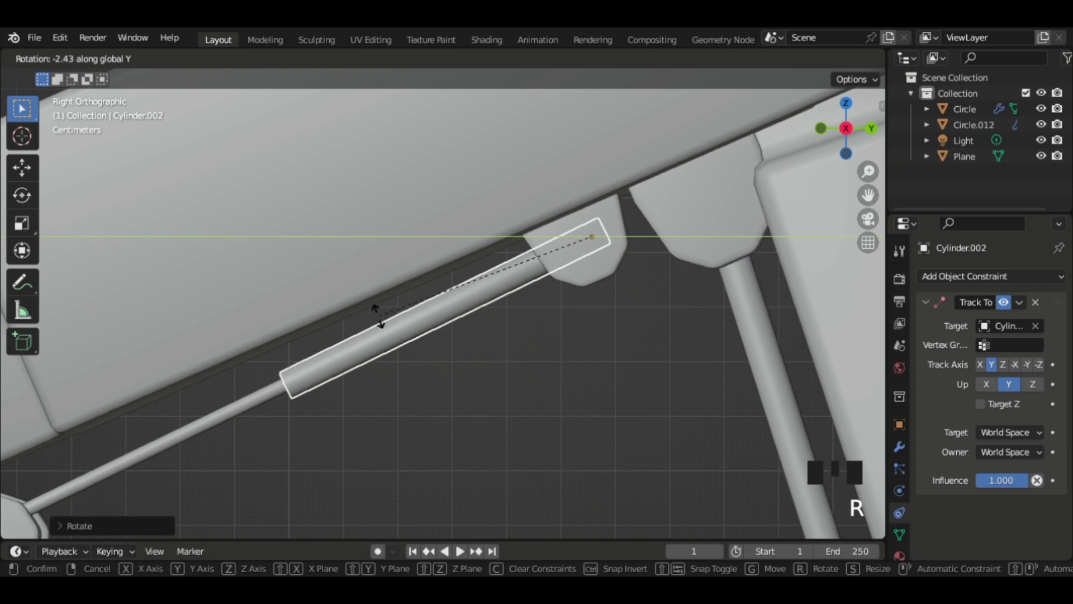
{"action": "middle_click_drag", "start_coordinate": [377, 314], "coordinate": [553, 250]}
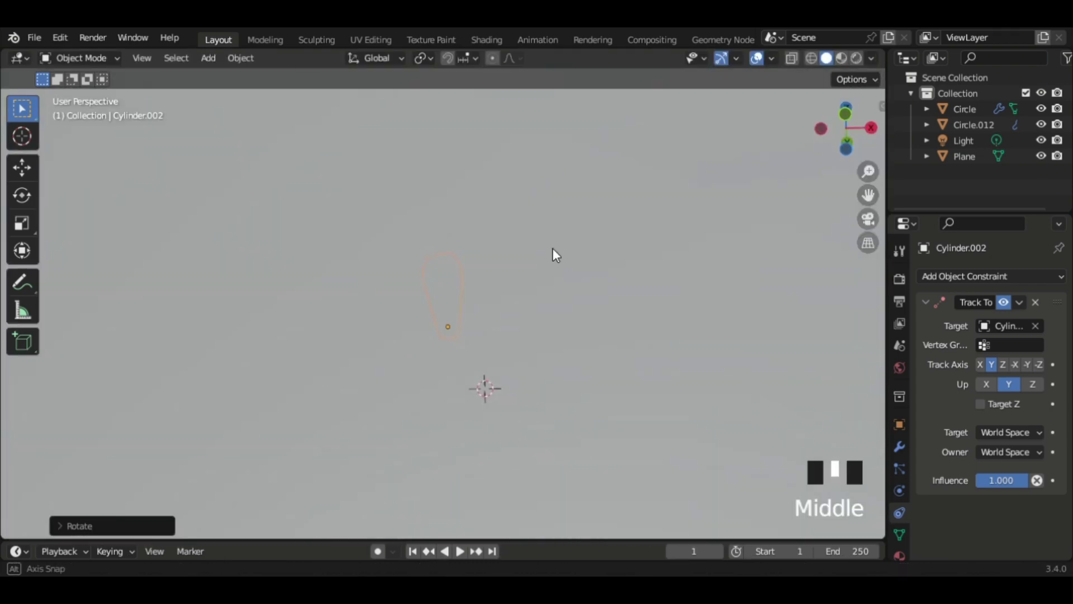
{"action": "scroll", "coordinate": [550, 258], "scroll_direction": "up", "scroll_amount": 2}
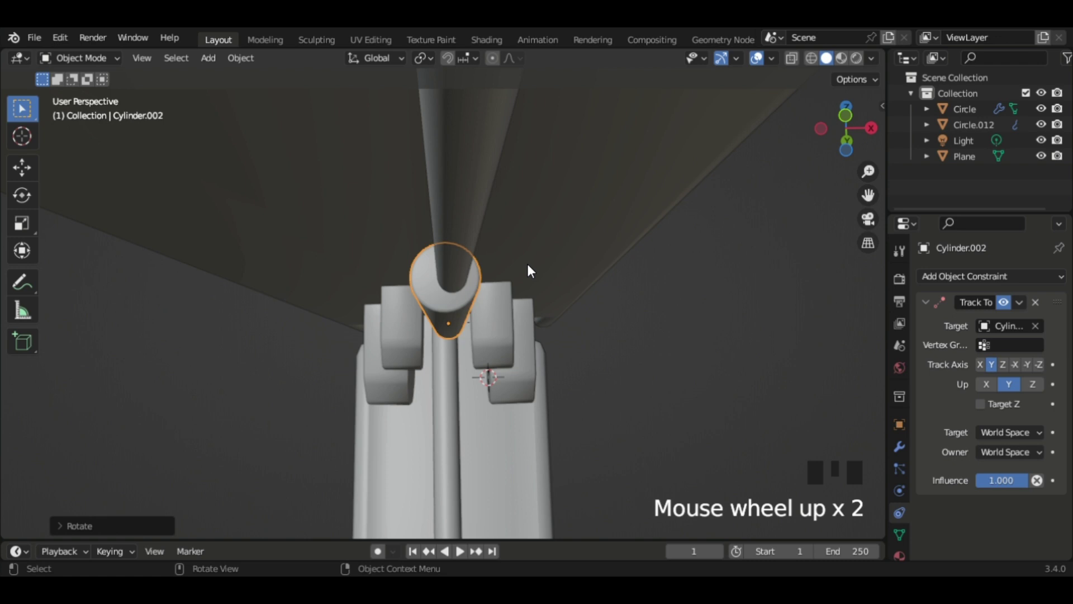
{"action": "key", "text": "r"}
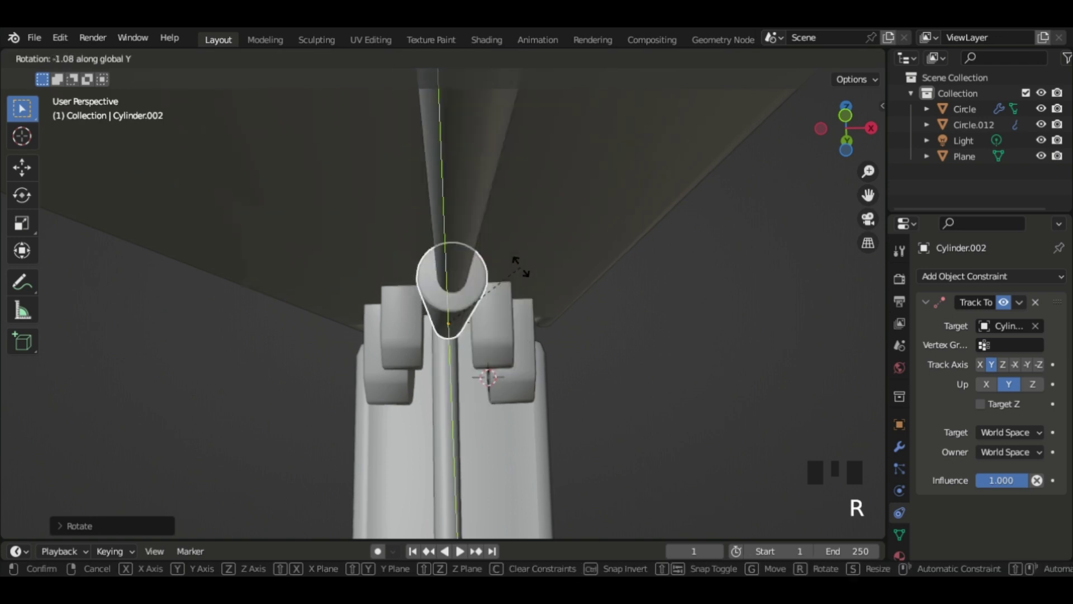
{"action": "left_click", "coordinate": [522, 265]}
Step: Rotate the upright arm segment, Circle.003, toward the head side to test how the piston pairs follow
{"action": "middle_click_drag", "start_coordinate": [523, 265], "coordinate": [346, 300]}
{"action": "scroll", "coordinate": [347, 300], "scroll_direction": "down", "scroll_amount": 10}
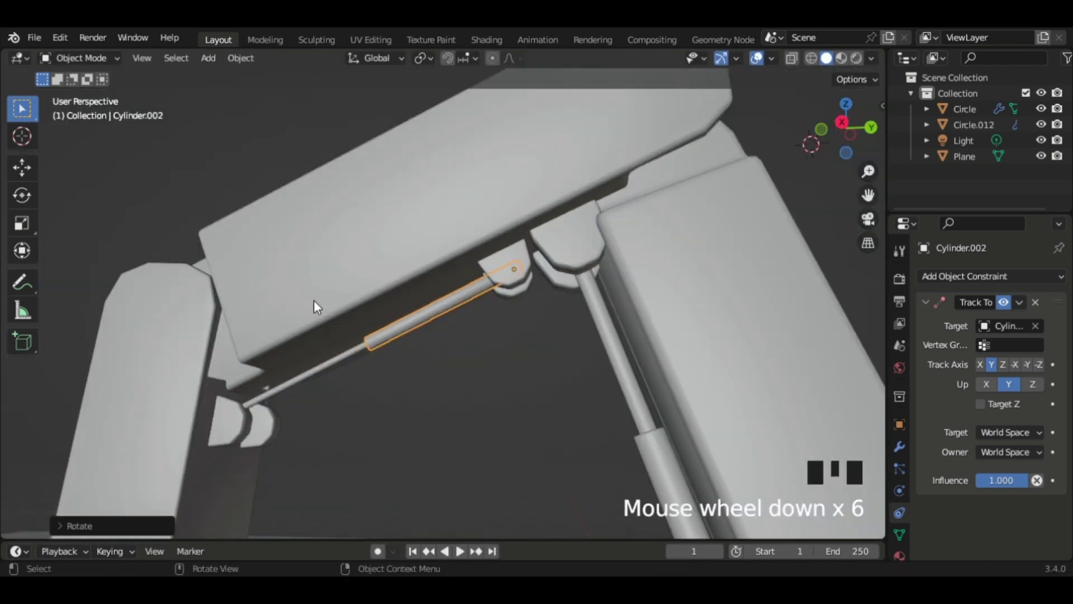
{"action": "left_click", "coordinate": [547, 340]}
{"action": "key", "text": "r"}
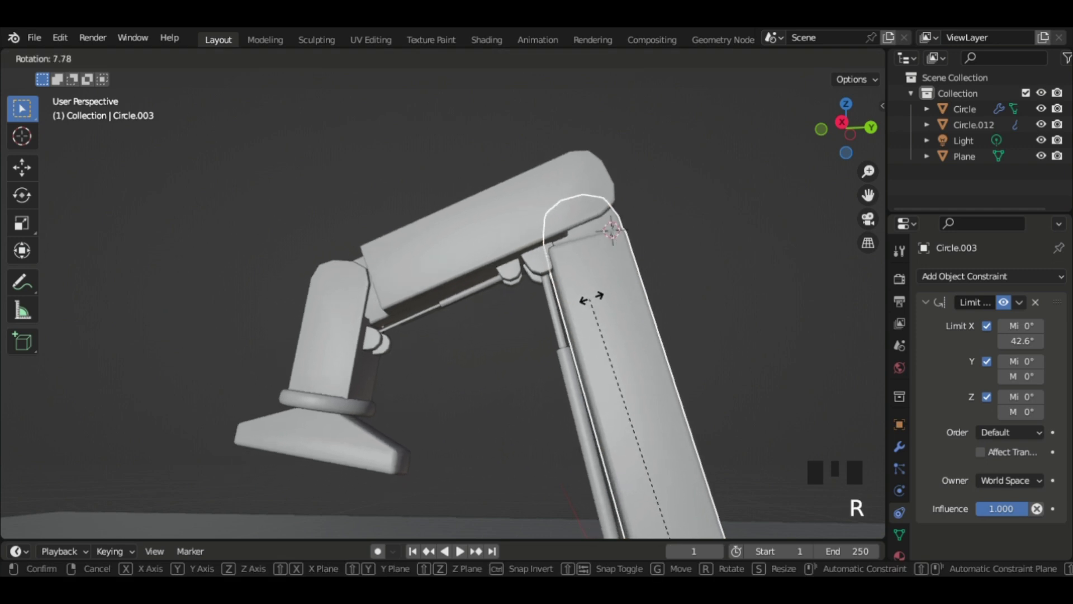
{"action": "left_click", "coordinate": [463, 343]}
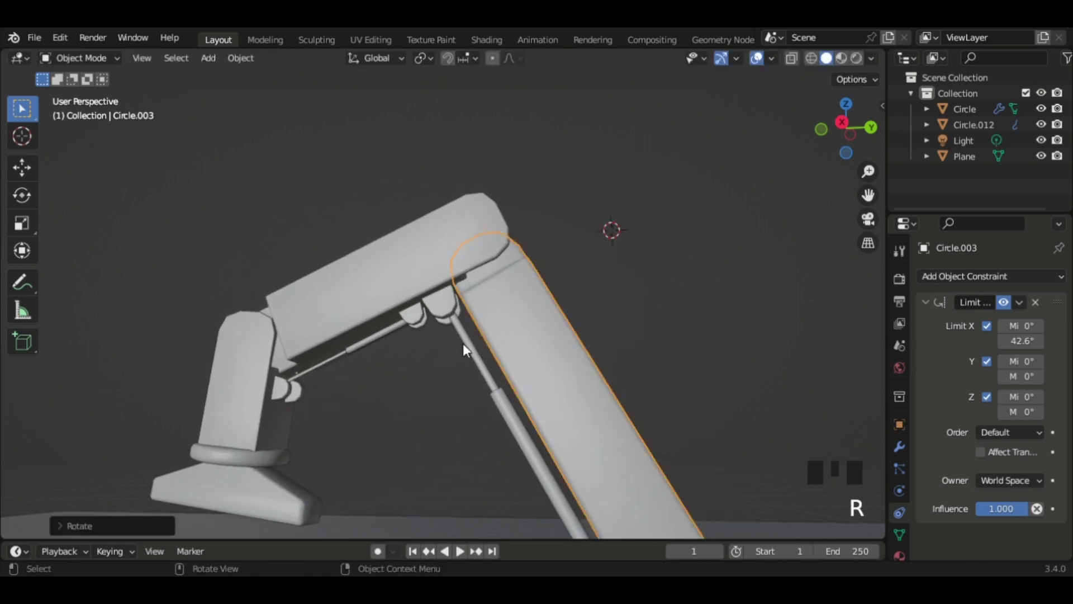
Step: Rotate the upper arm segment, Circle.002, about its elbow joint to test the piston alignment
{"action": "left_click", "coordinate": [354, 272]}
{"action": "key", "text": "r"}
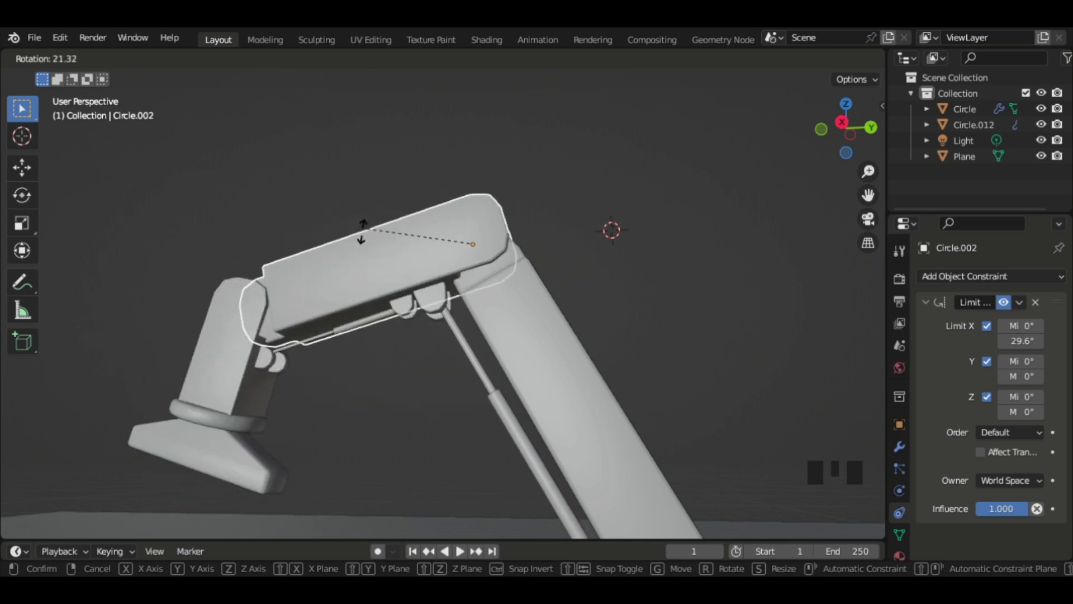
{"action": "left_click", "coordinate": [190, 341]}
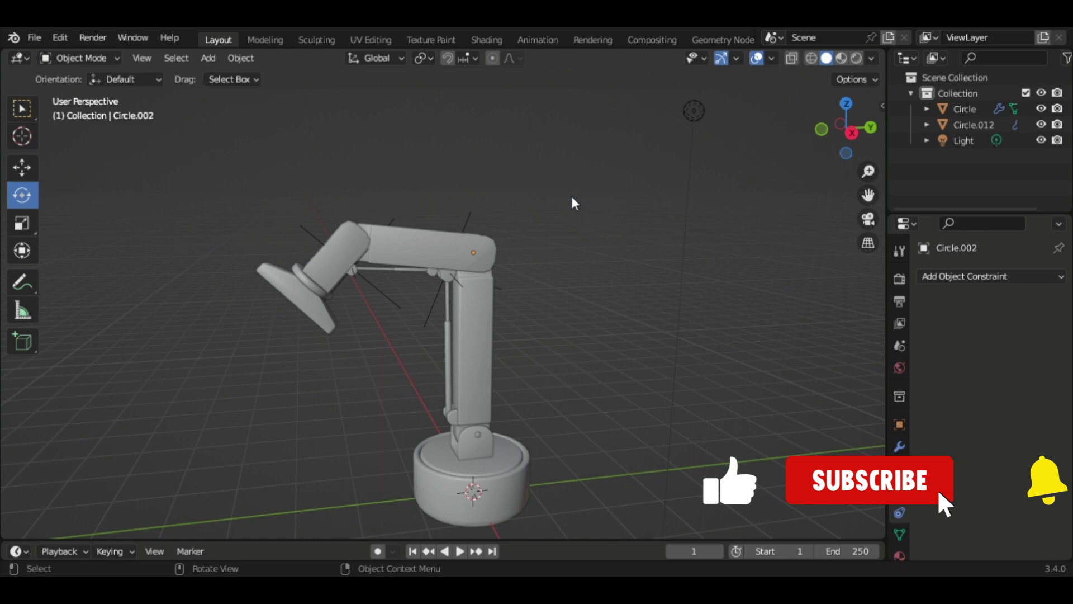
Step: Test-rotate the unconstrained upright arm segment from the side and from above to check its freedom of movement
{"action": "middle_click_drag", "start_coordinate": [571, 196], "coordinate": [601, 206]}
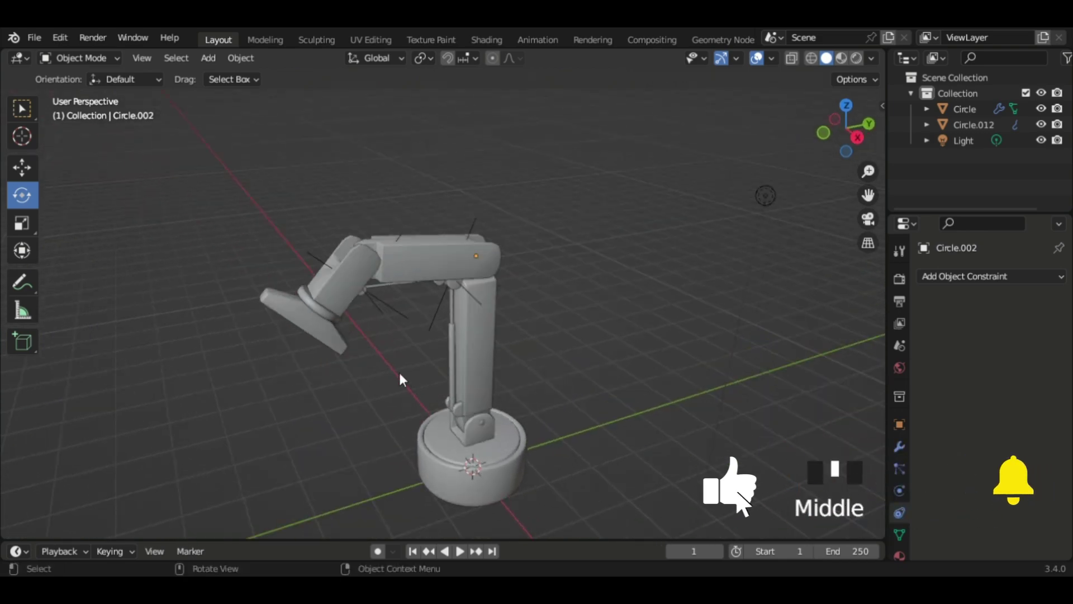
{"action": "middle_click_drag", "start_coordinate": [399, 379], "coordinate": [333, 343]}
{"action": "middle_click_drag", "start_coordinate": [436, 377], "coordinate": [431, 338]}
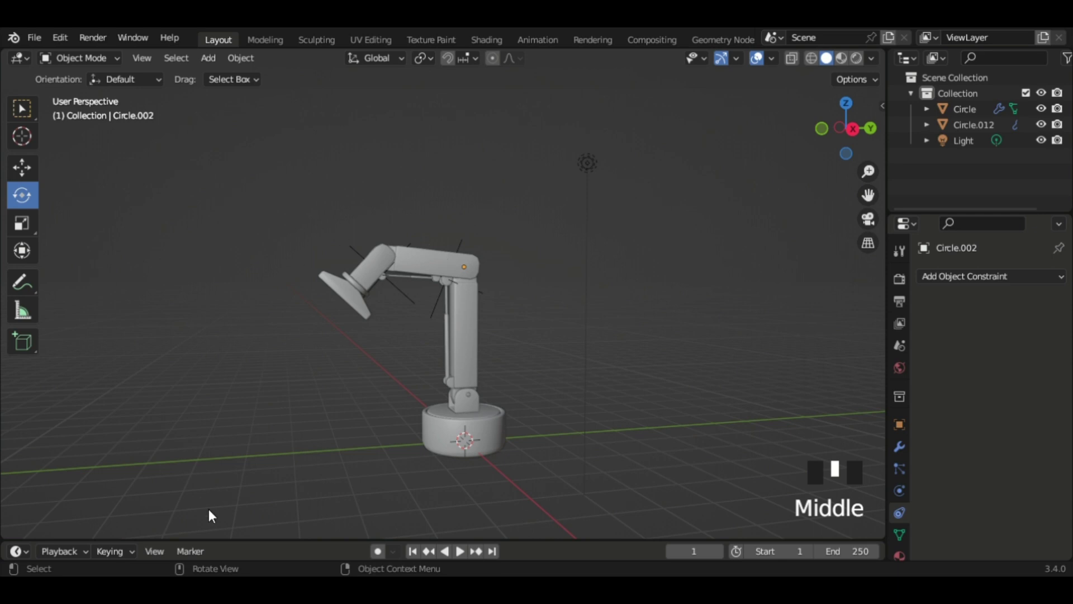
{"action": "left_click", "coordinate": [455, 353]}
{"action": "key", "text": "r"}
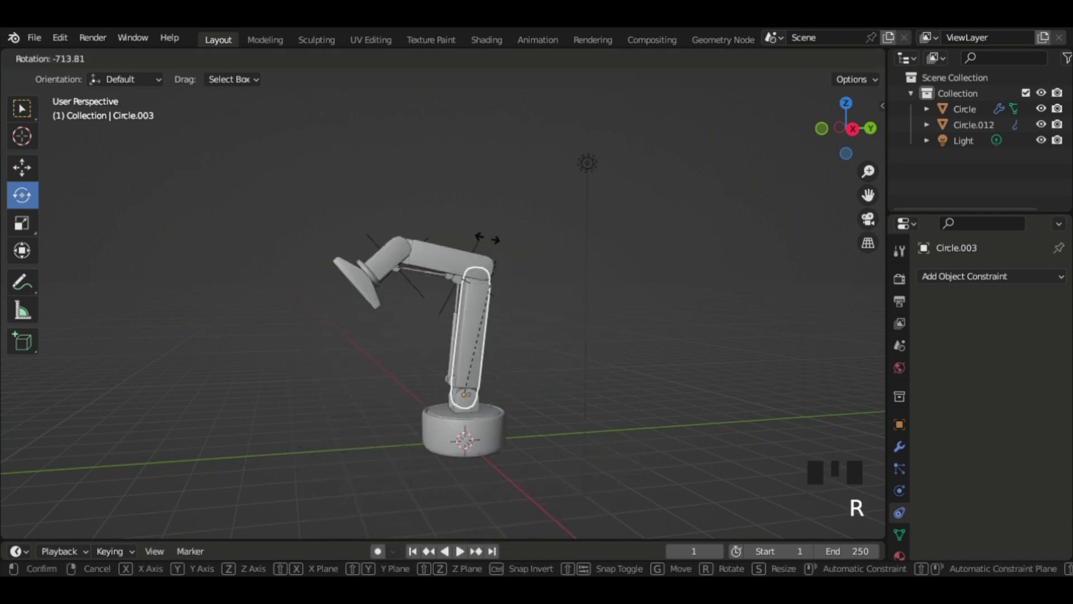
{"action": "left_click", "coordinate": [270, 268]}
{"action": "middle_click_drag", "start_coordinate": [271, 268], "coordinate": [519, 467]}
{"action": "key", "text": "r"}
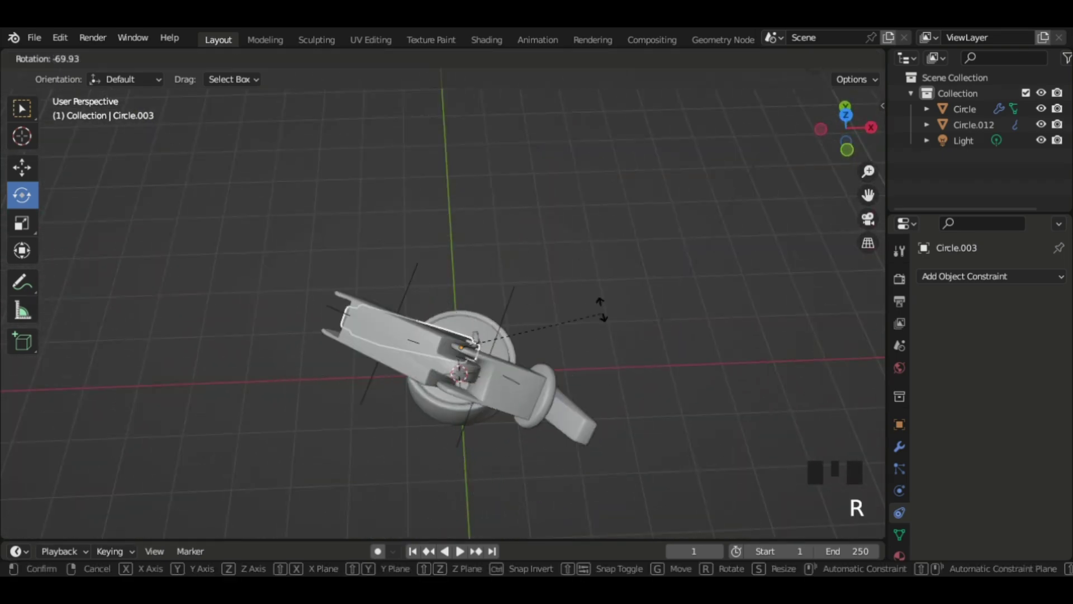
{"action": "left_click", "coordinate": [235, 429]}
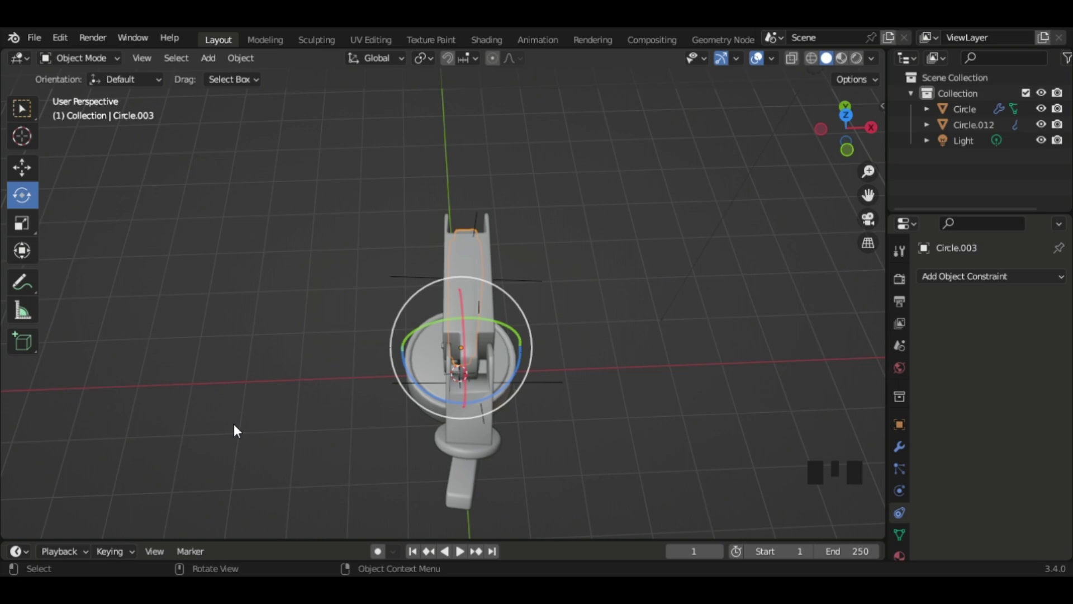
Step: Look up Limit Rotation among the object constraints for the upright arm segment and try a slight rotation
{"action": "middle_click_drag", "start_coordinate": [234, 428], "coordinate": [491, 351]}
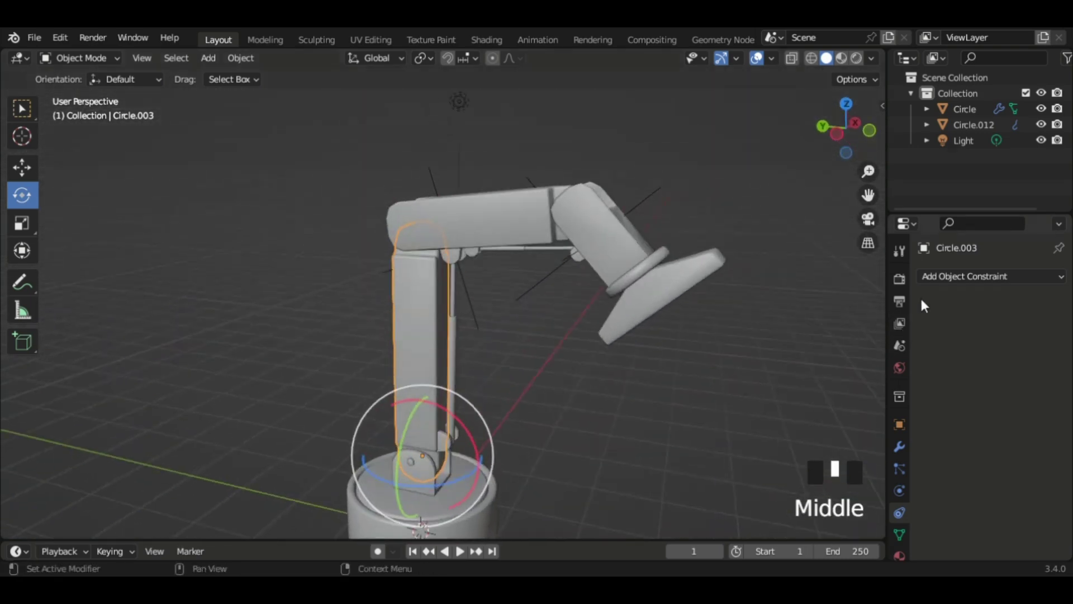
{"action": "left_click", "coordinate": [942, 276]}
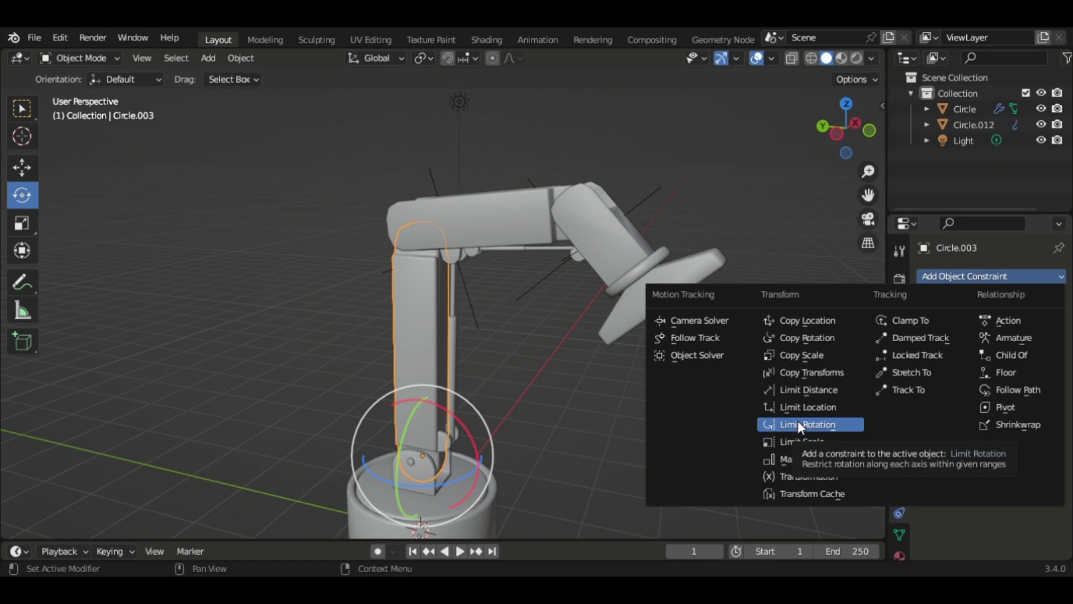
{"action": "key", "text": "r"}
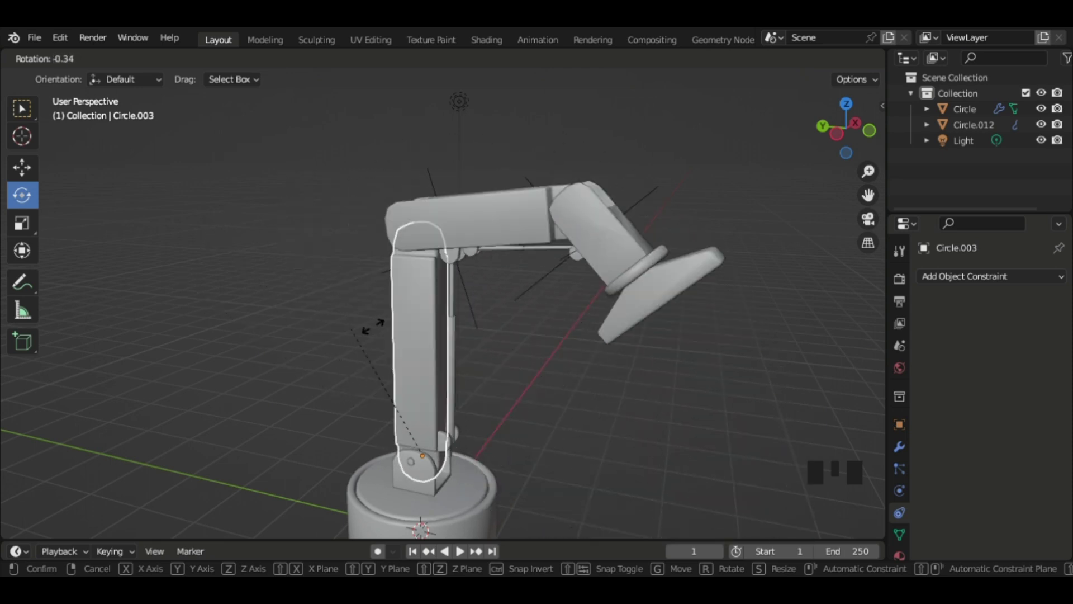
{"action": "right_click", "coordinate": [383, 331]}
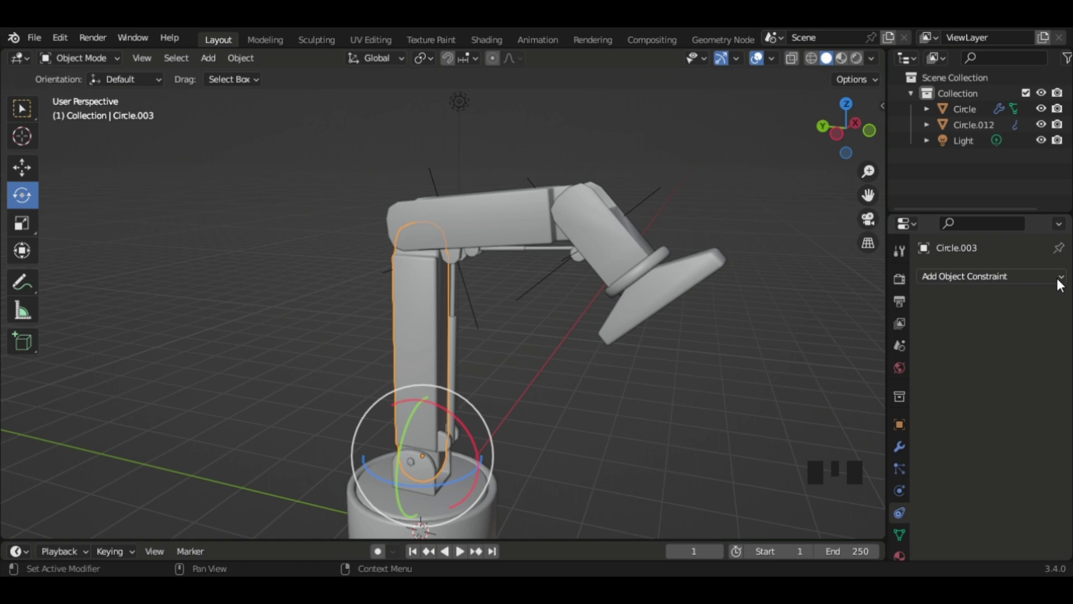
Step: Add a Limit Rotation constraint to the upright arm segment, Circle.003, and display its transform values
{"action": "left_click", "coordinate": [1008, 277]}
{"action": "left_click", "coordinate": [832, 424]}
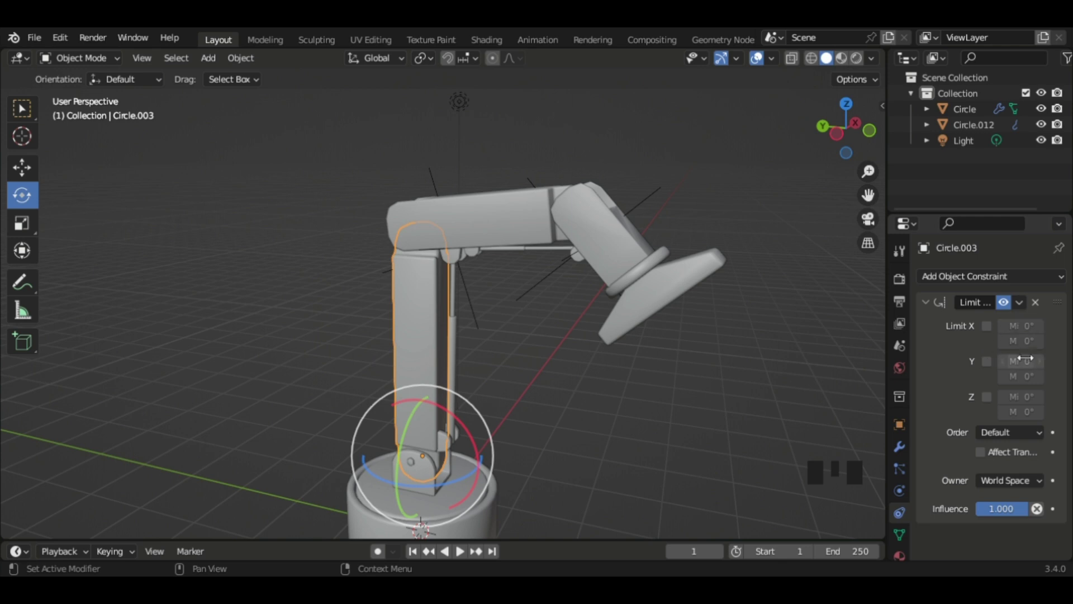
{"action": "key", "text": "n"}
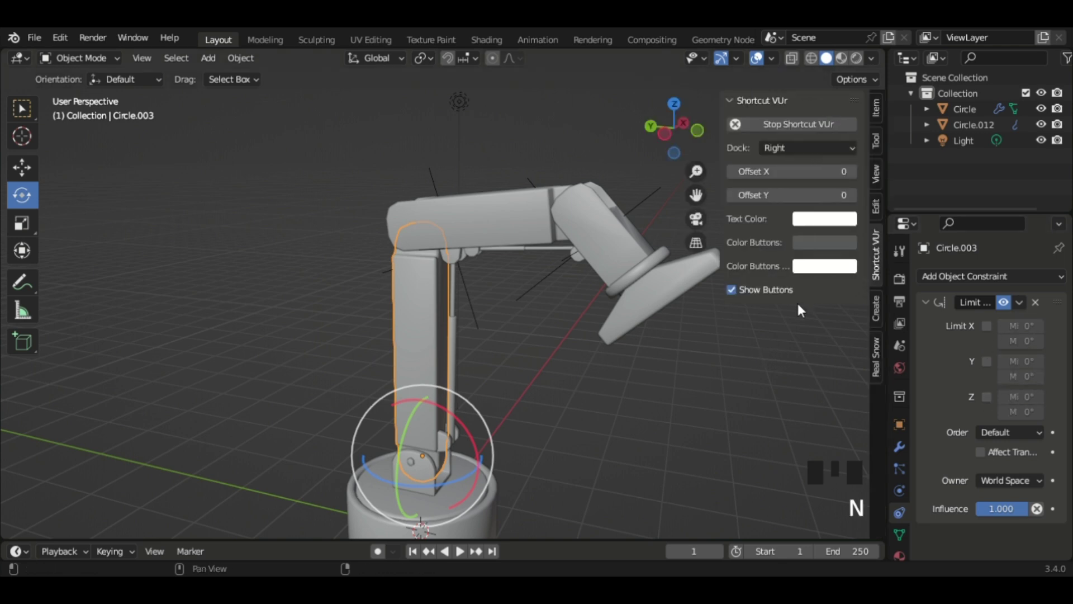
{"action": "left_click", "coordinate": [875, 109]}
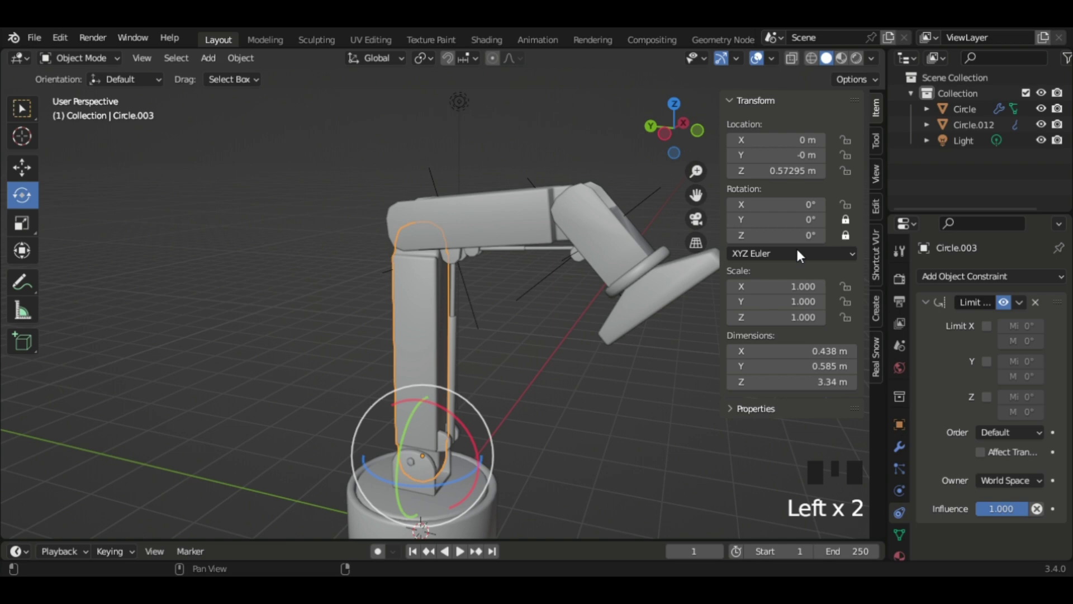
Step: Test-rotate the upright arm segment with its Y and Z rotation channels locked
{"action": "key", "text": "r"}
{"action": "right_click", "coordinate": [586, 255]}
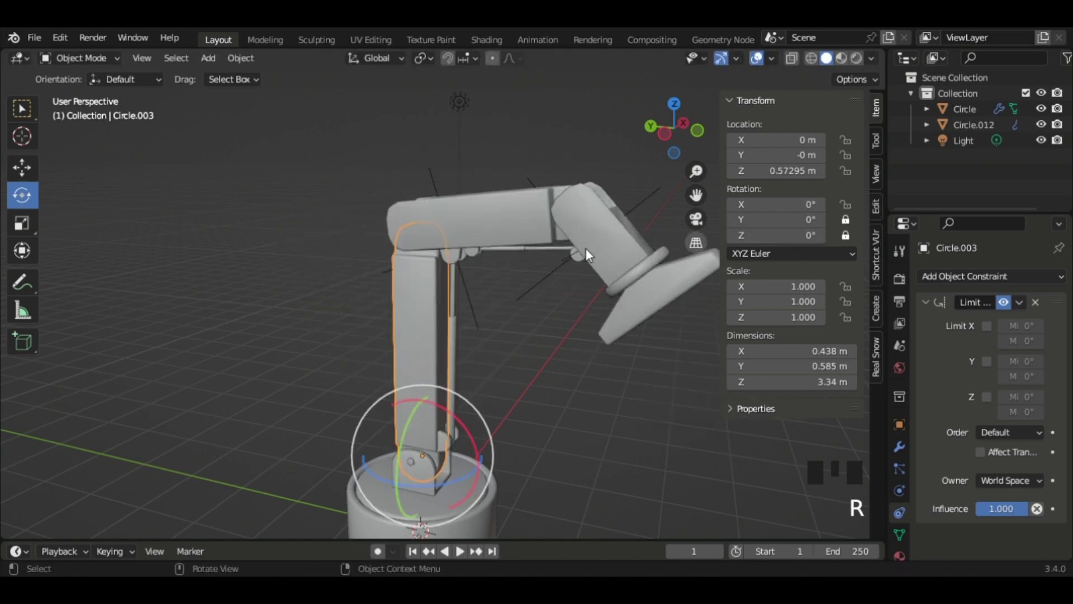
{"action": "key", "text": "r"}
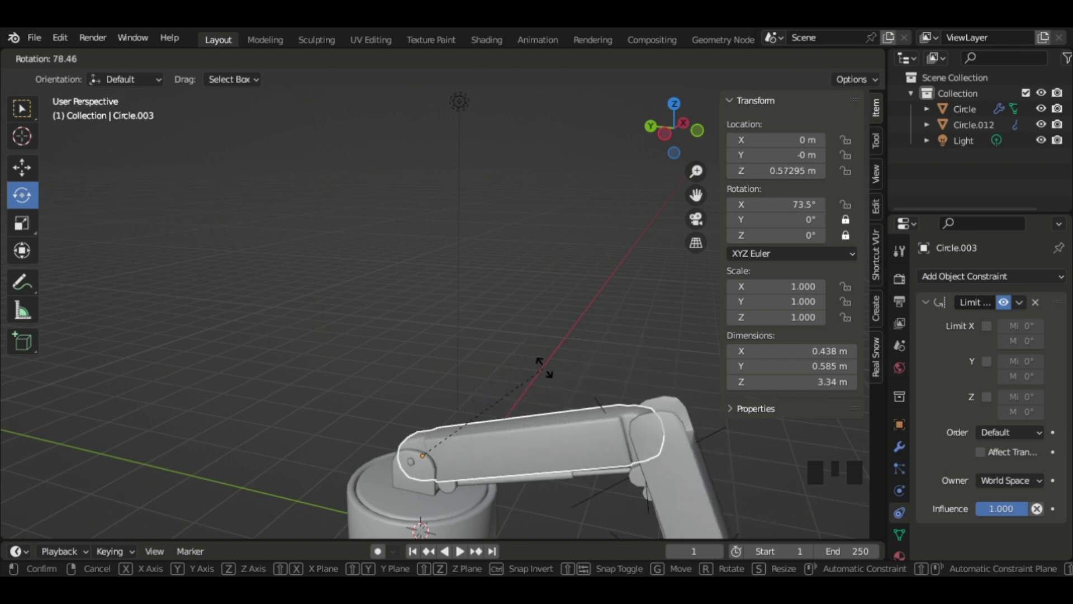
{"action": "right_click", "coordinate": [881, 336]}
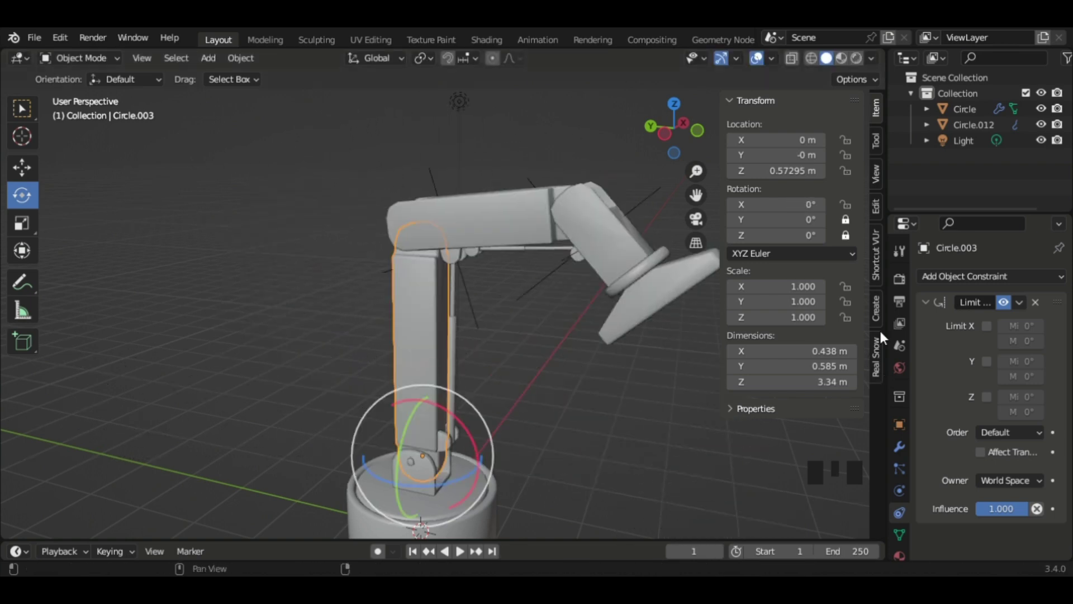
Step: Unlock the Y and Z rotation channels of the upright arm segment and hide the transform values
{"action": "left_click", "coordinate": [846, 237]}
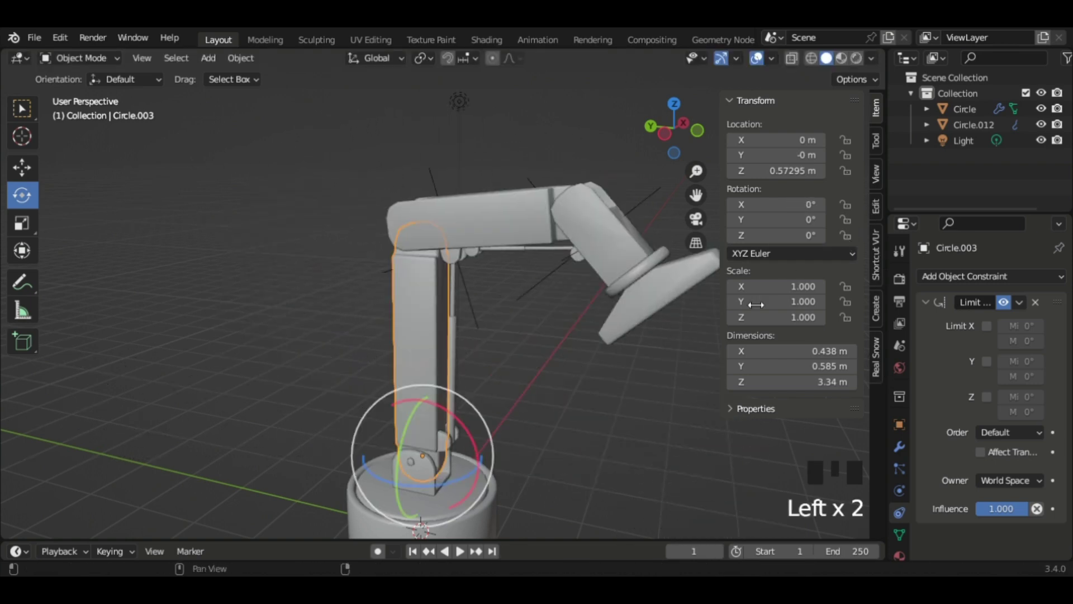
{"action": "key", "text": "n"}
Step: Test-rotate the upright arm segment from the front and check its movement with no axis limits enabled
{"action": "middle_click_drag", "start_coordinate": [470, 138], "coordinate": [594, 455]}
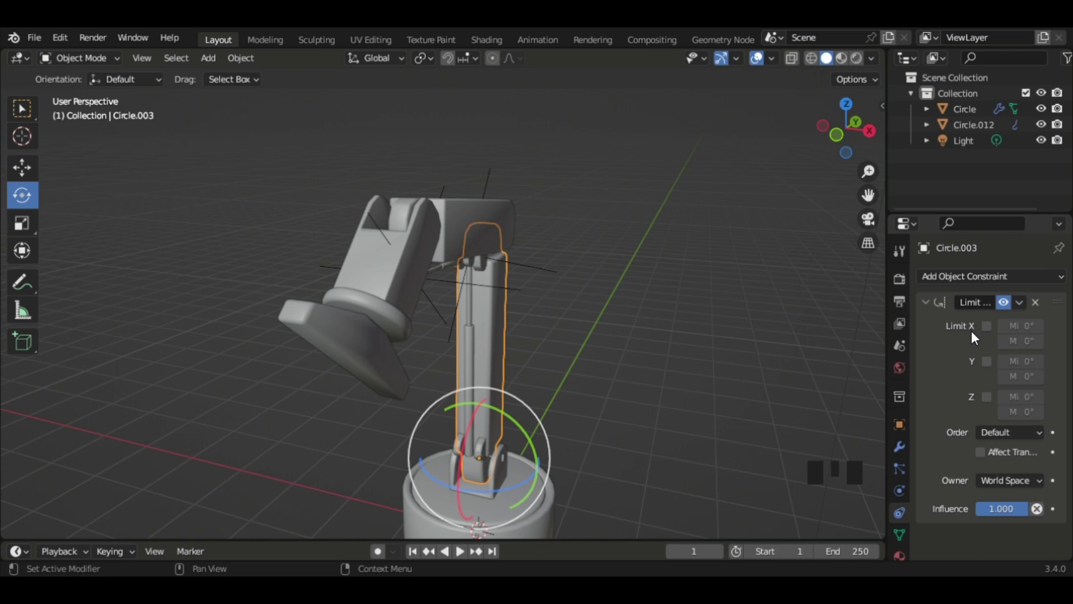
{"action": "left_click", "coordinate": [947, 324]}
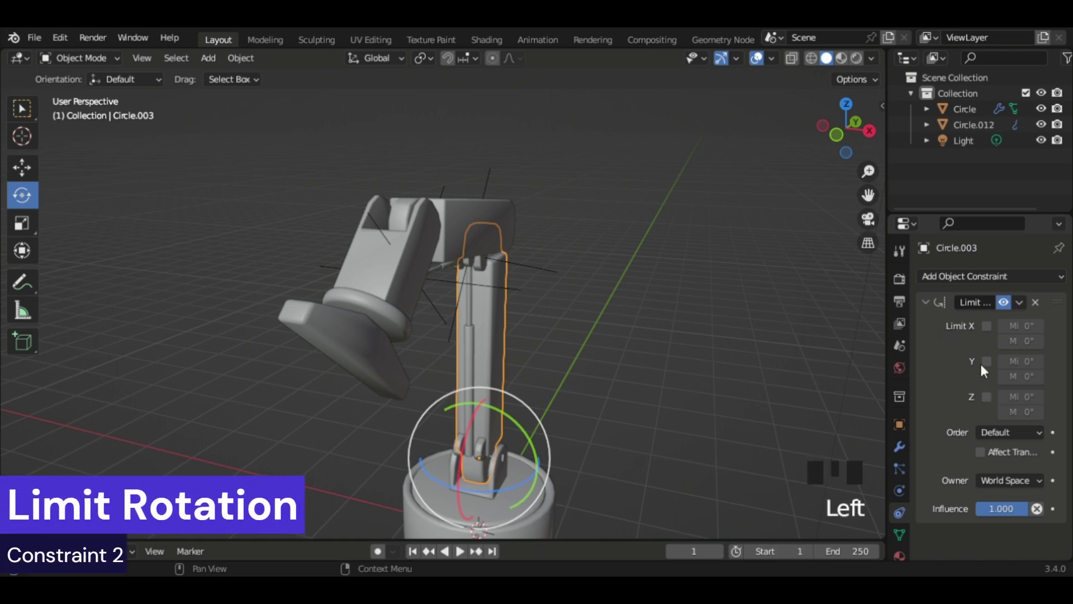
{"action": "key", "text": "r"}
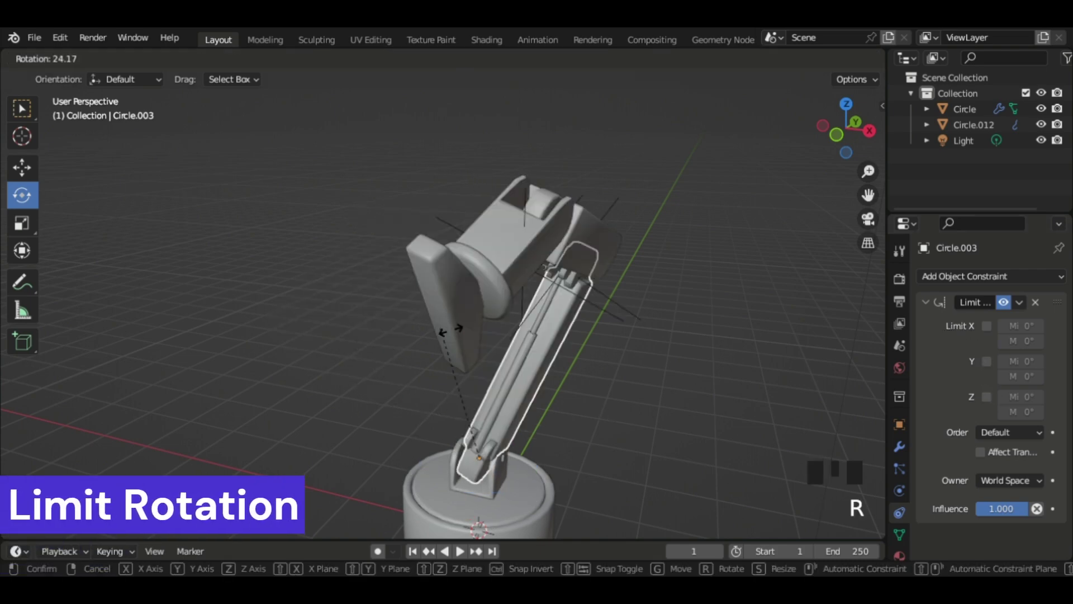
{"action": "right_click", "coordinate": [460, 322]}
{"action": "middle_click_drag", "start_coordinate": [459, 322], "coordinate": [493, 364]}
{"action": "scroll", "coordinate": [349, 335], "scroll_direction": "down", "scroll_amount": 4}
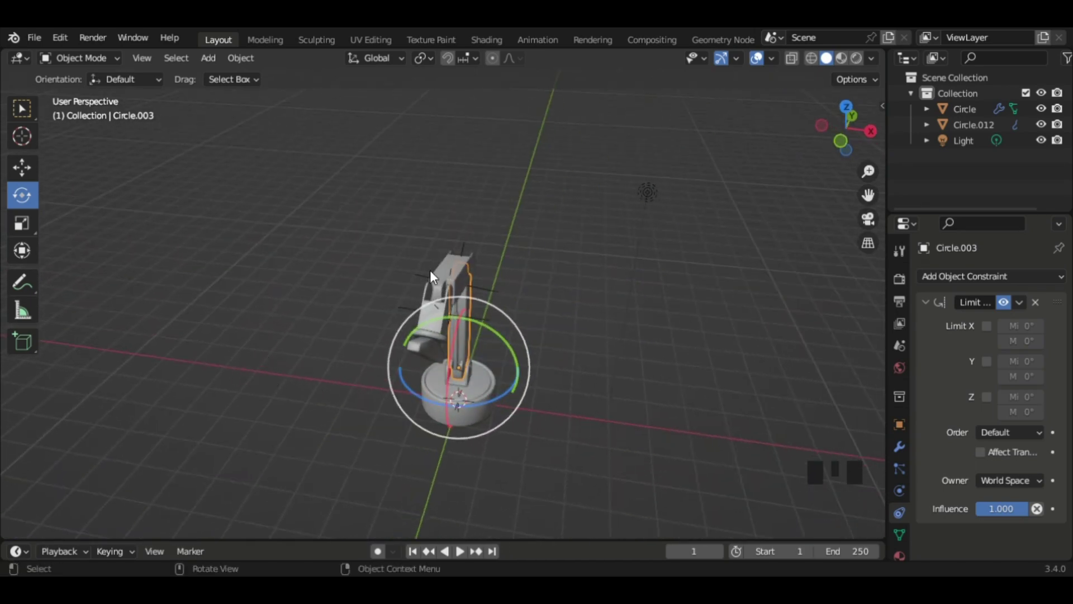
Step: Limit the upright arm segment's Y and Z rotation to 0° and test-rotate it from the side
{"action": "left_click", "coordinate": [985, 398]}
{"action": "middle_click_drag", "start_coordinate": [408, 492], "coordinate": [304, 448]}
{"action": "scroll", "coordinate": [293, 403], "scroll_direction": "up", "scroll_amount": 2}
{"action": "key", "text": "r"}
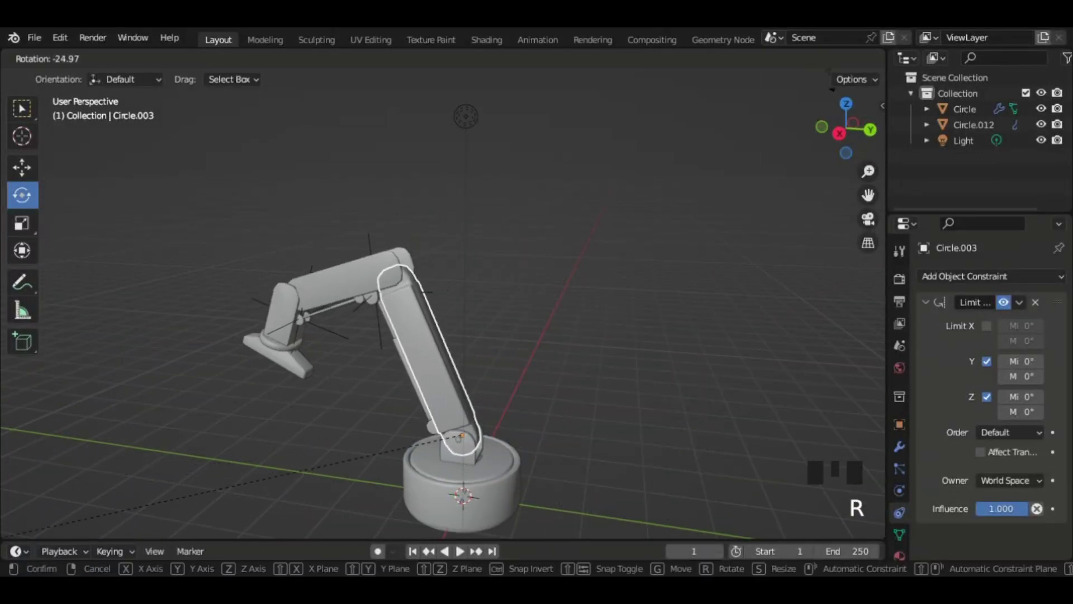
{"action": "left_click", "coordinate": [253, 223]}
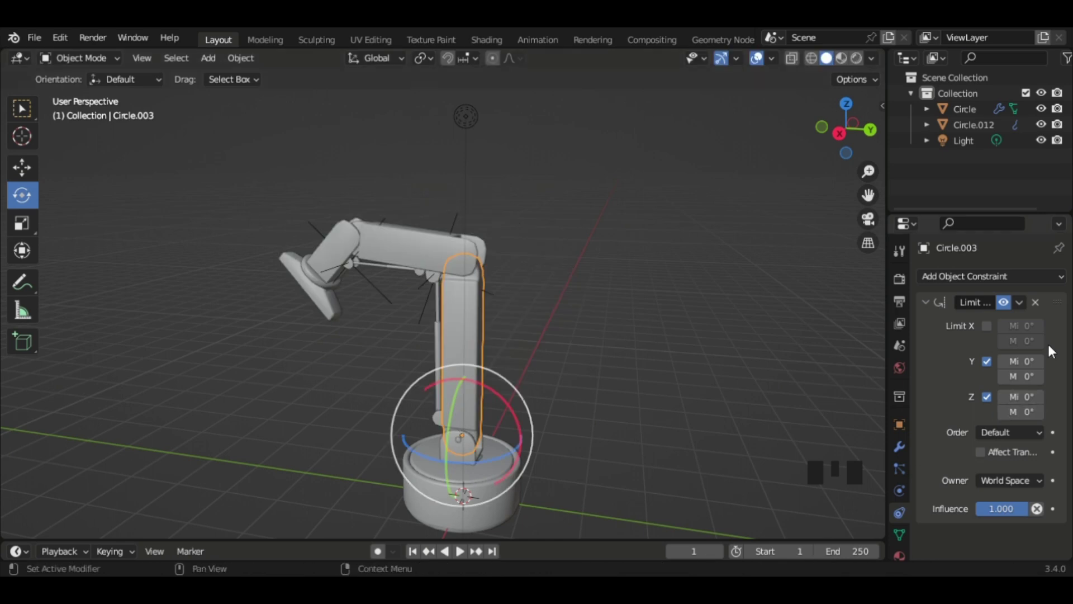
{"action": "middle_click_drag", "start_coordinate": [532, 339], "coordinate": [549, 303]}
{"action": "key", "text": "r"}
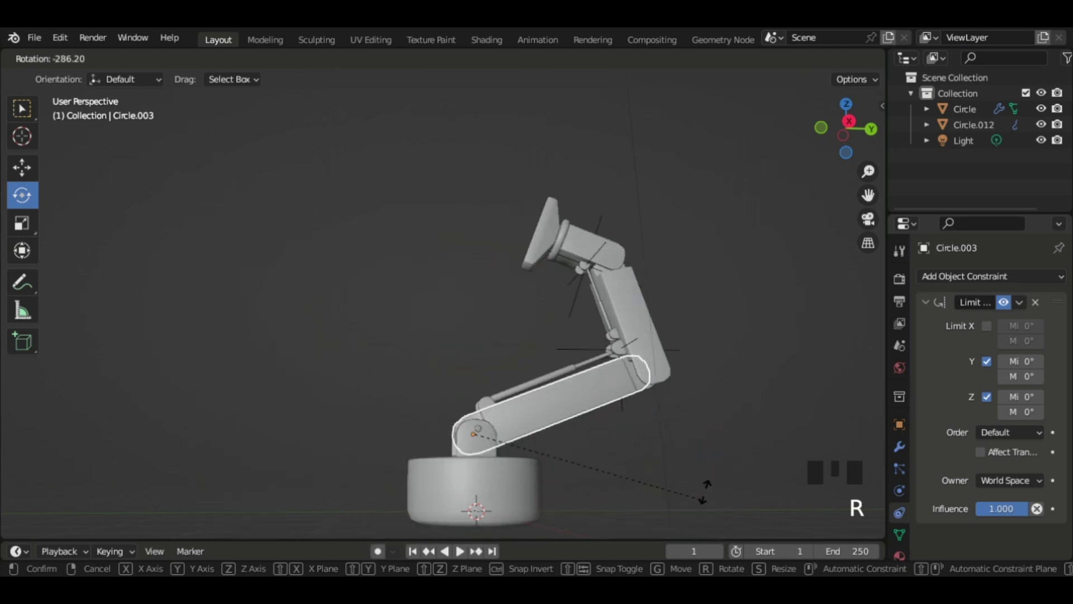
{"action": "left_click", "coordinate": [638, 312]}
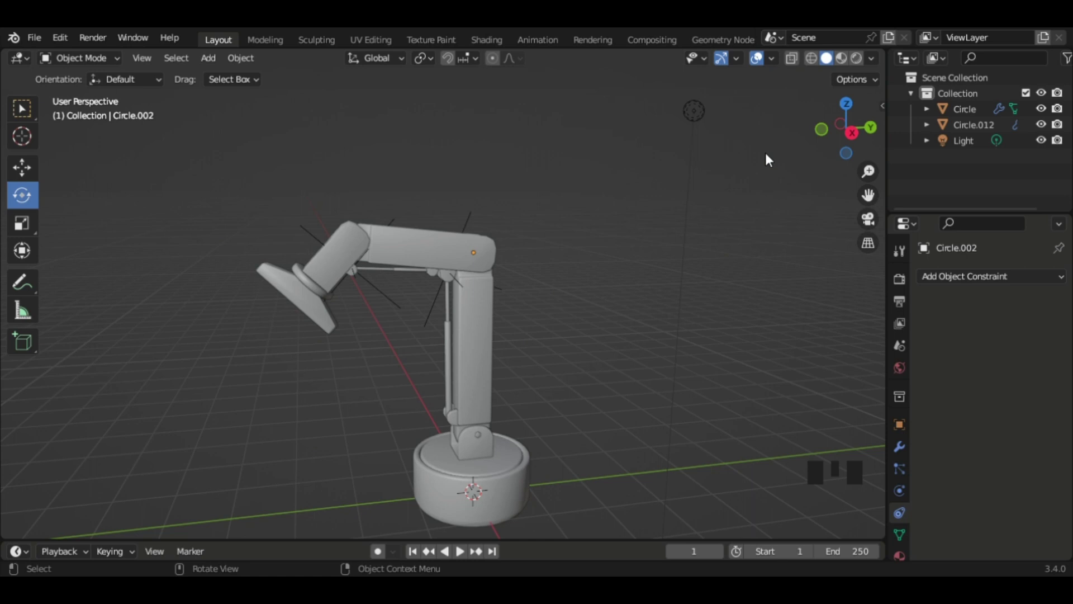
Step: Try limiting the upright arm segment's X rotation to 0° as well, test-rotate it, and turn the X limit off
{"action": "left_click", "coordinate": [987, 326]}
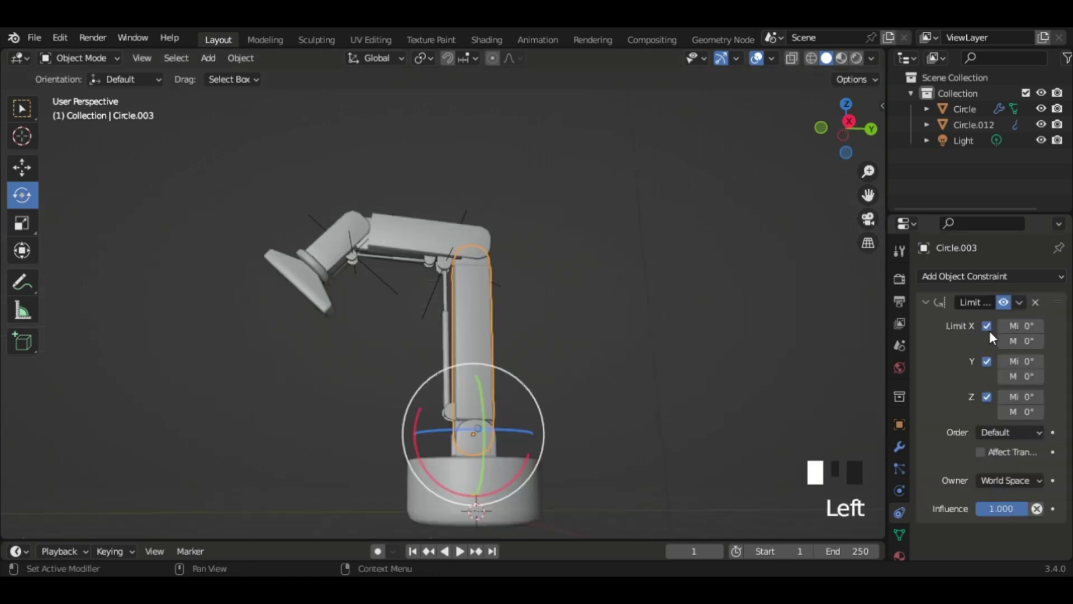
{"action": "key", "text": "r"}
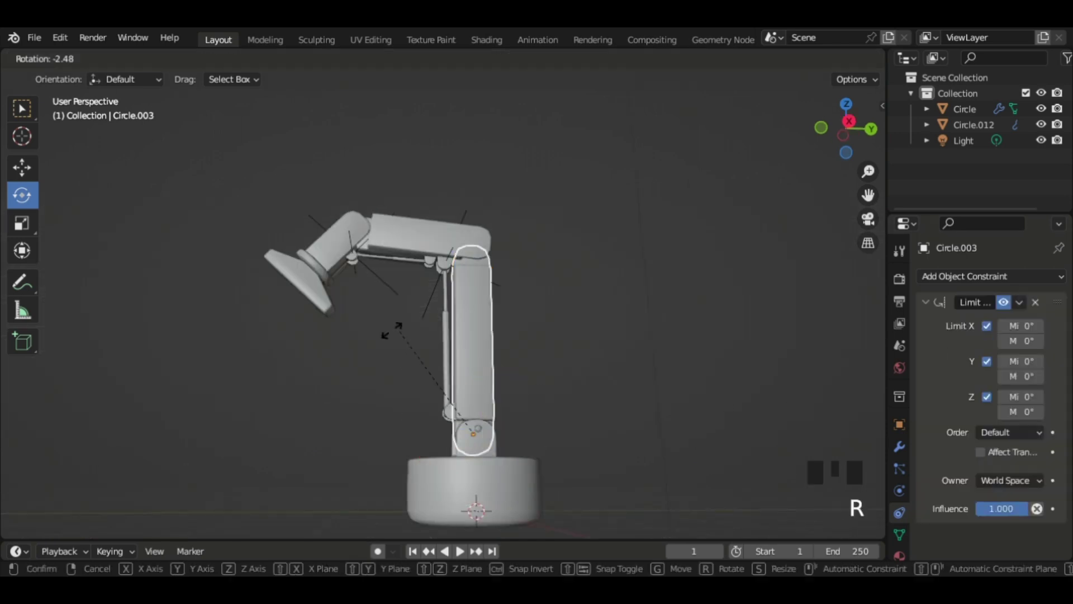
{"action": "left_click", "coordinate": [50, 428]}
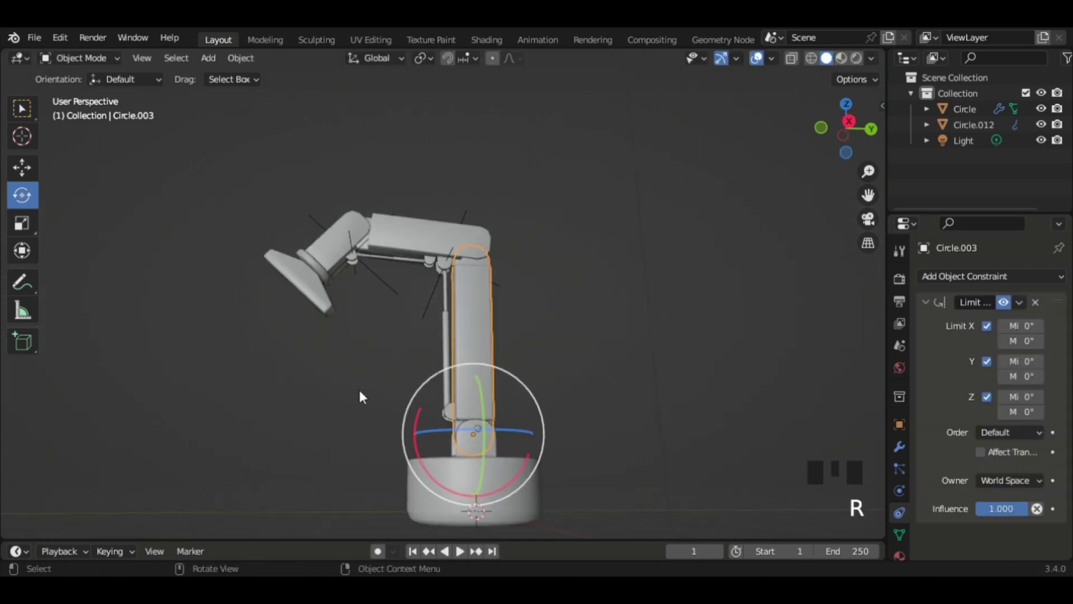
{"action": "left_click", "coordinate": [986, 326]}
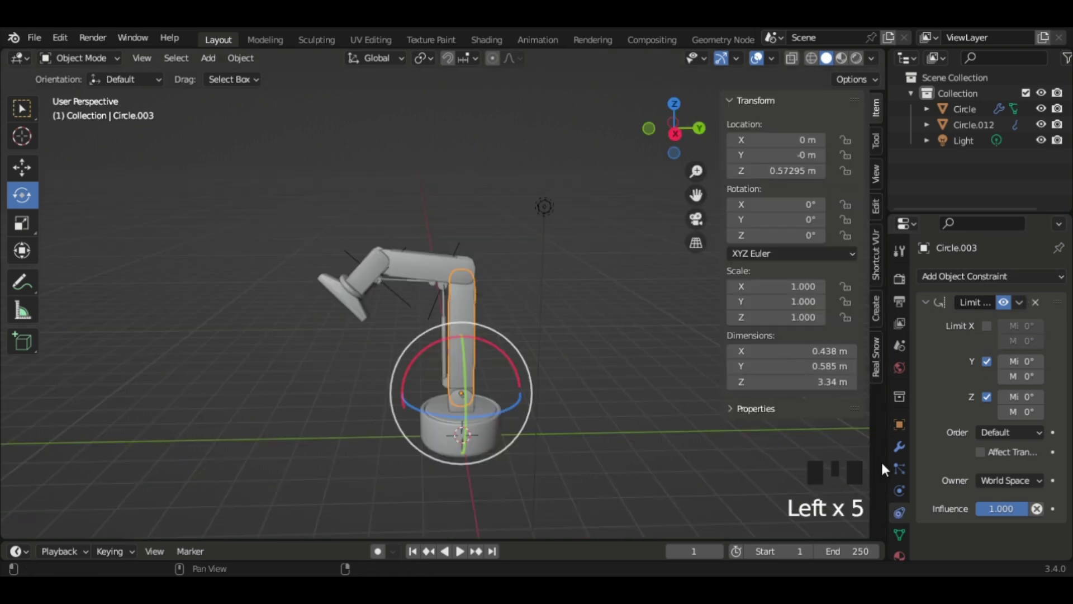
Step: Widen the constraint settings area and rotate the upright arm segment toward the head side to about 44.7° on X
{"action": "left_click_drag", "start_coordinate": [884, 461], "coordinate": [839, 451]}
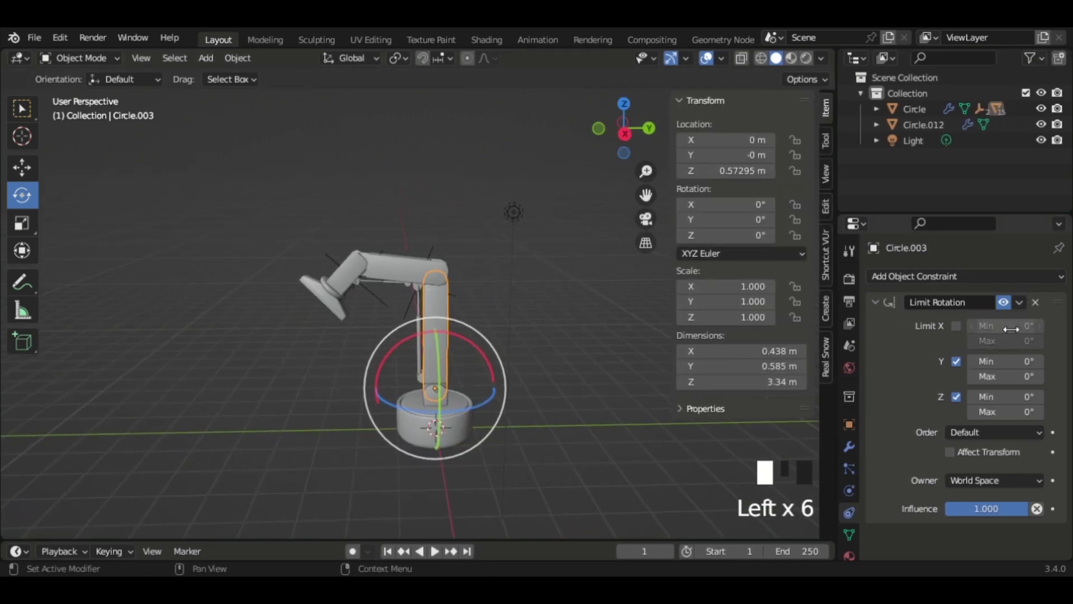
{"action": "scroll", "coordinate": [515, 377], "scroll_direction": "down", "scroll_amount": 2}
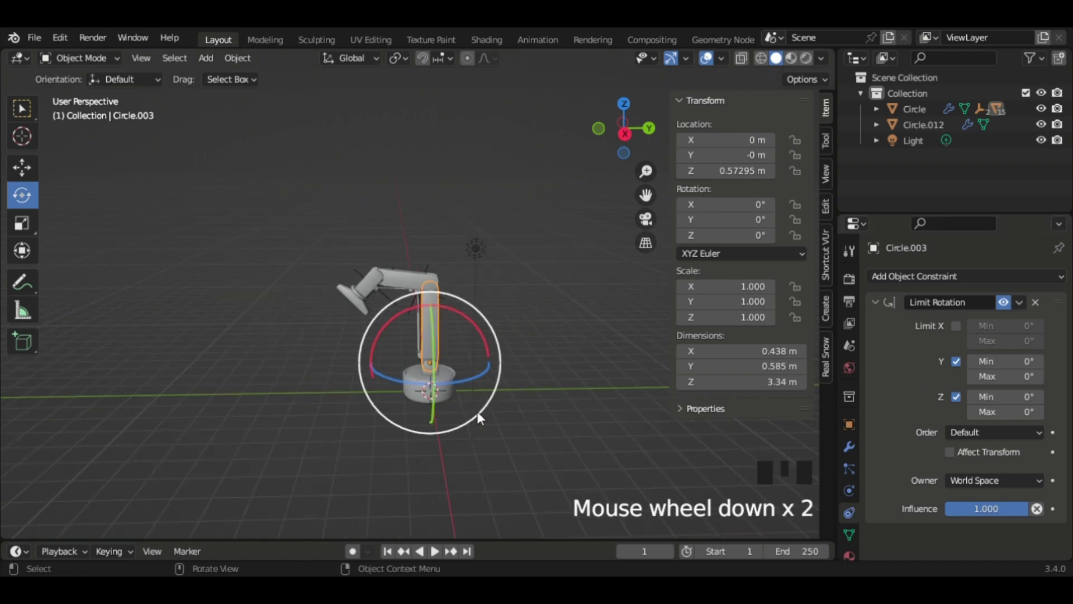
{"action": "scroll", "coordinate": [477, 411], "scroll_direction": "up", "scroll_amount": 5}
{"action": "key", "text": "r"}
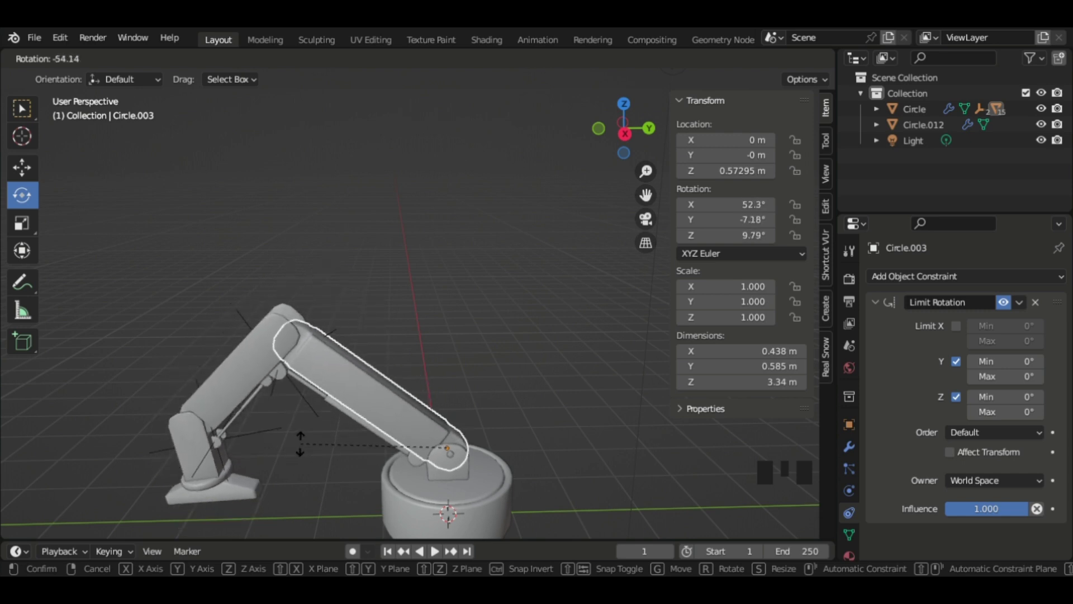
{"action": "left_click", "coordinate": [323, 420]}
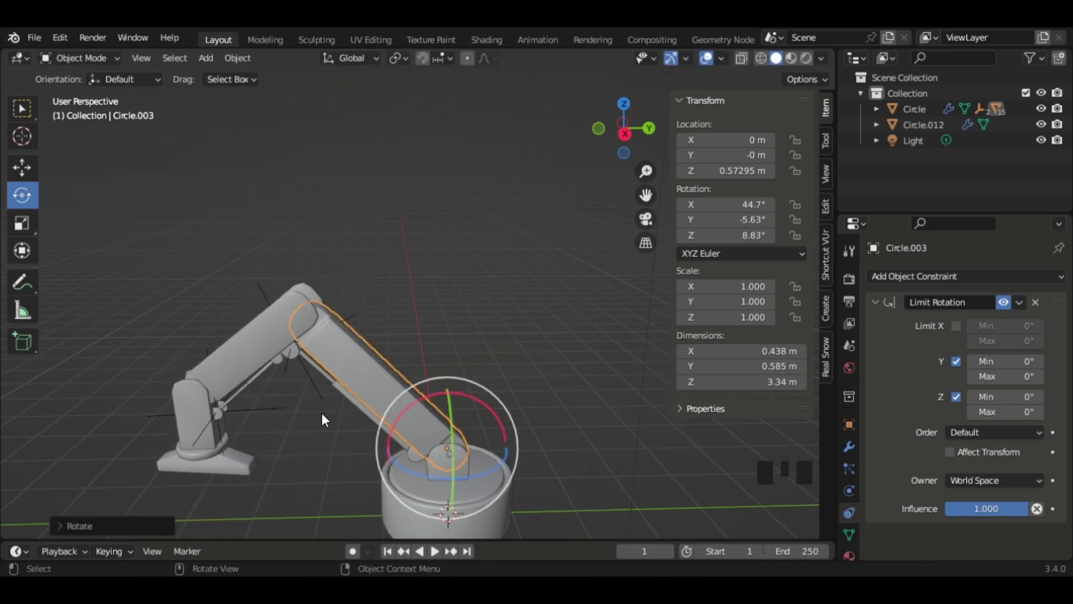
Step: Enable the X limit with a maximum of 44.7° copied from the segment's X rotation, and test rotating beyond it
{"action": "left_click", "coordinate": [726, 219]}
{"action": "double_click", "coordinate": [737, 210]}
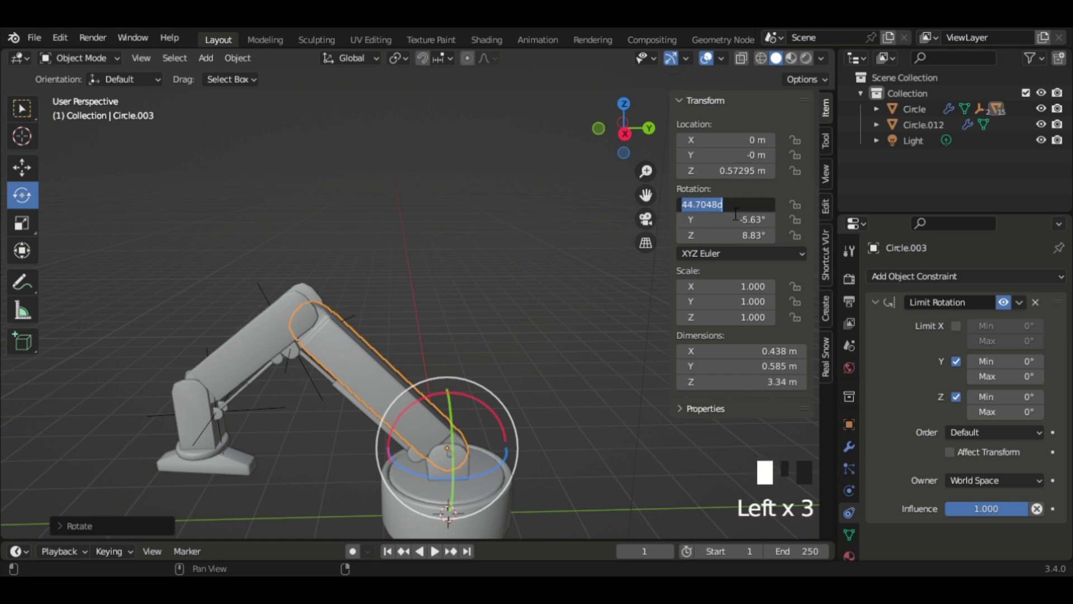
{"action": "left_click", "coordinate": [956, 326]}
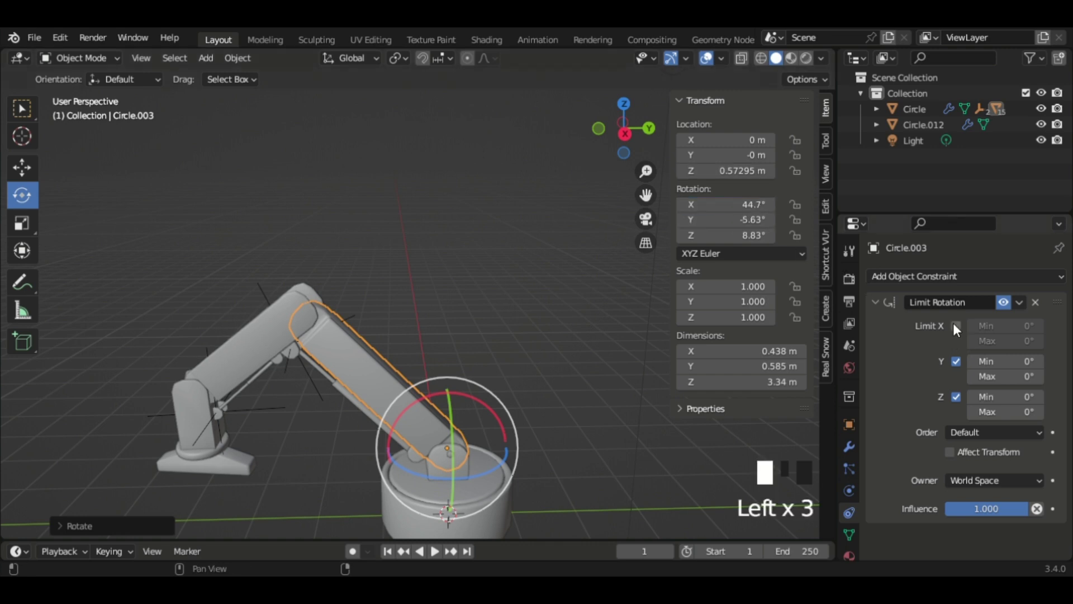
{"action": "left_click", "coordinate": [979, 363]}
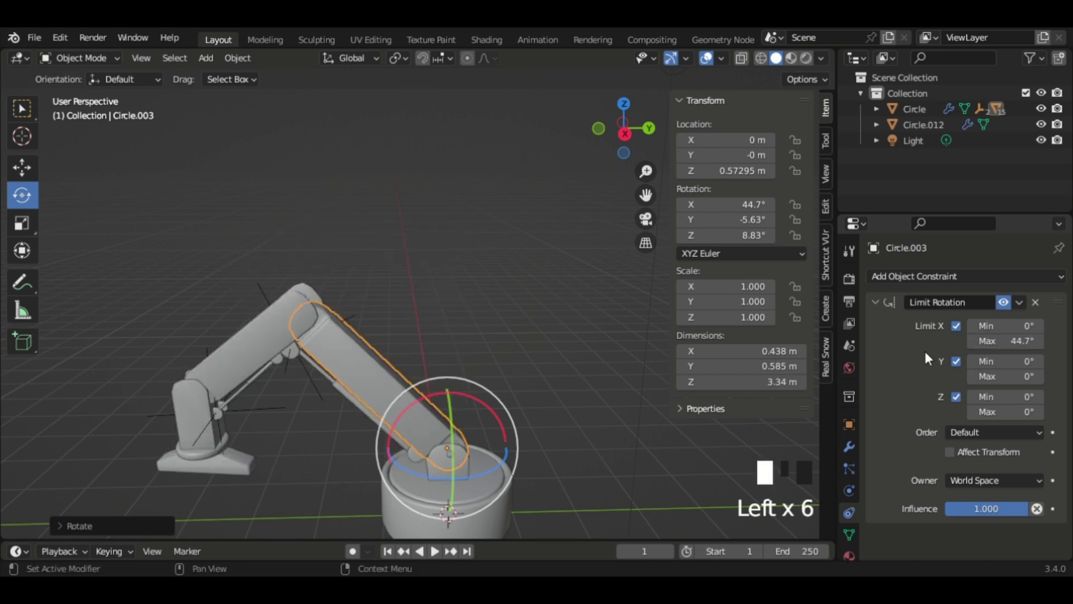
{"action": "key", "text": "r"}
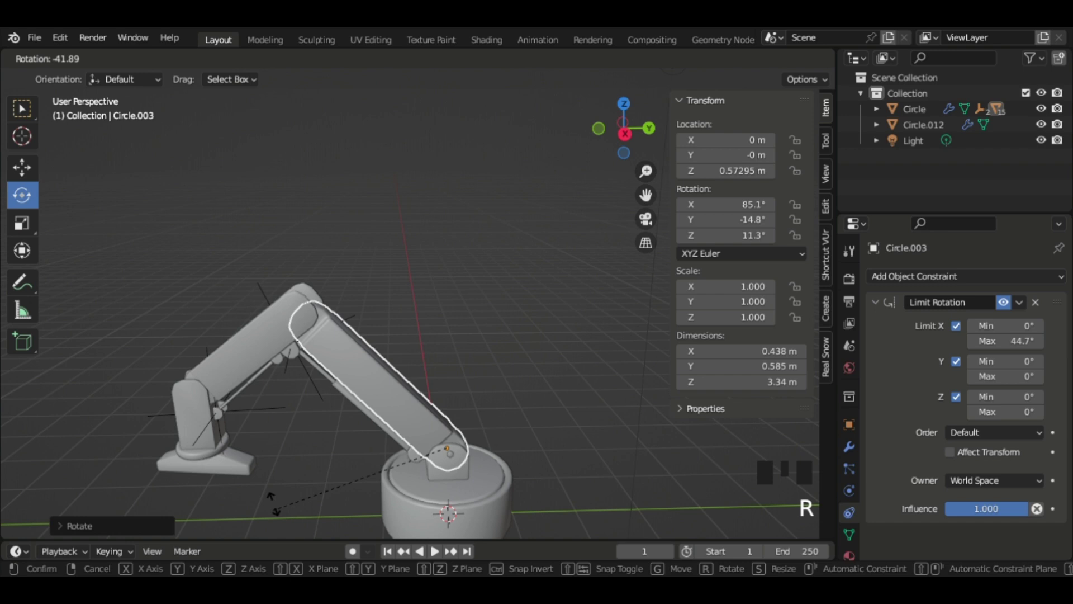
{"action": "left_click", "coordinate": [461, 288]}
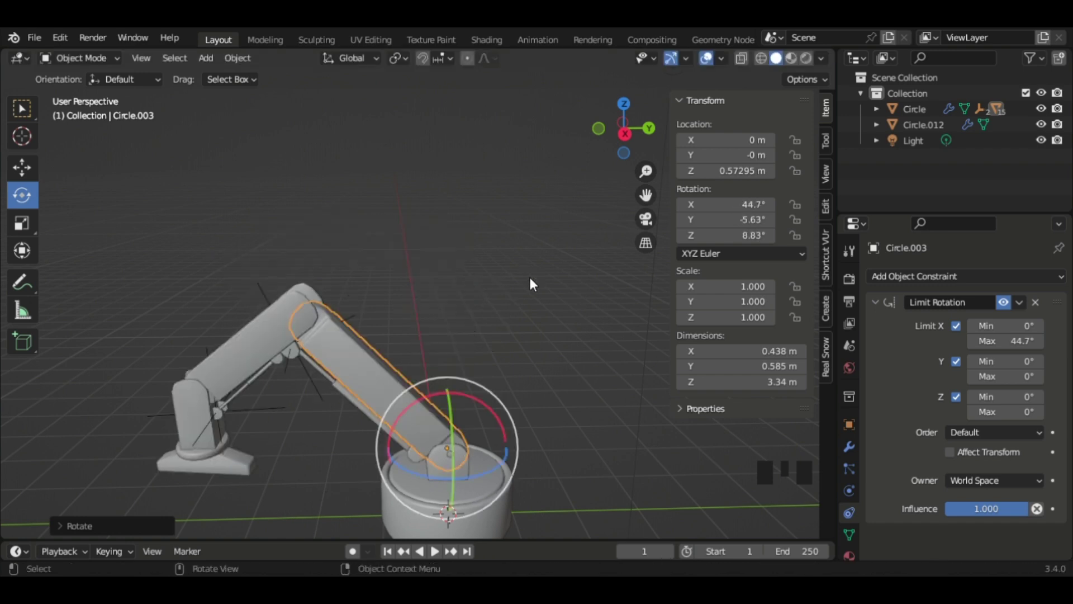
Step: Set the X limit's minimum to -15.1° and test-rotate the upright arm segment between both limits
{"action": "left_click_drag", "start_coordinate": [1004, 333], "coordinate": [1022, 333]}
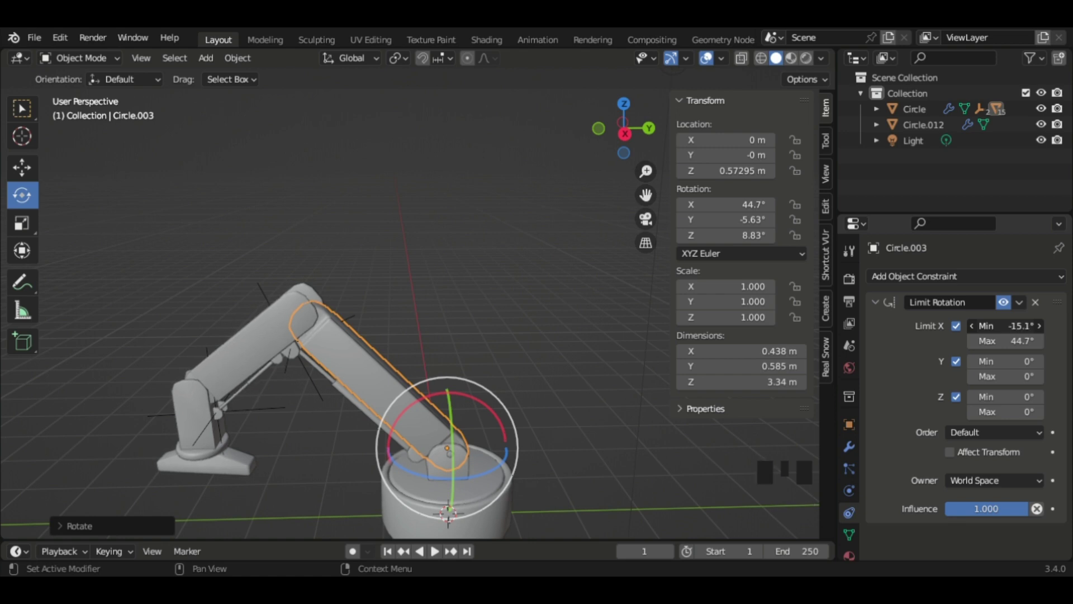
{"action": "key", "text": "r"}
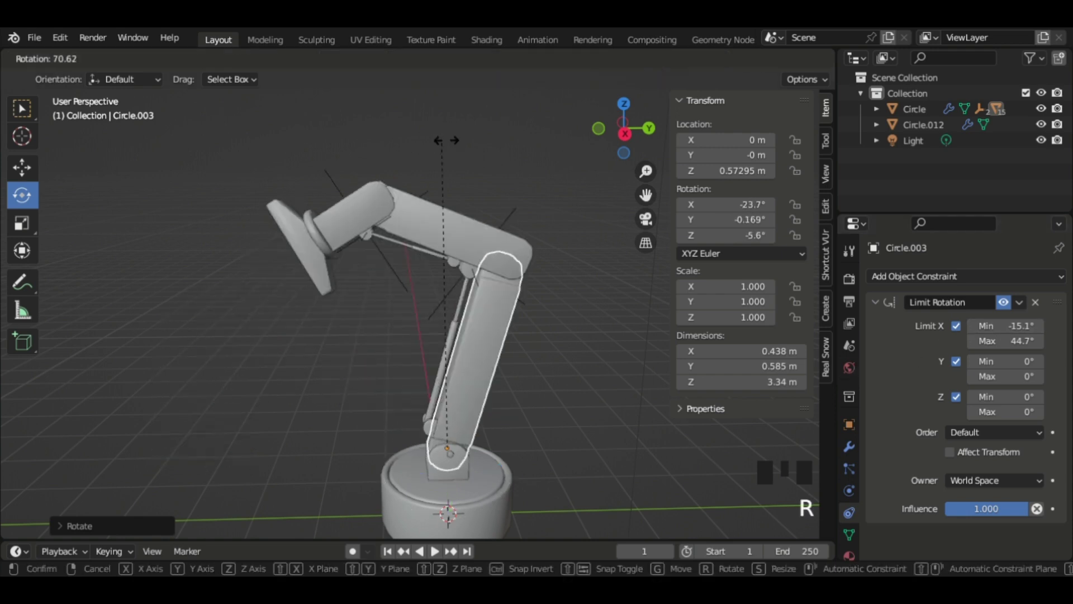
{"action": "left_click", "coordinate": [335, 184]}
{"action": "key", "text": "r"}
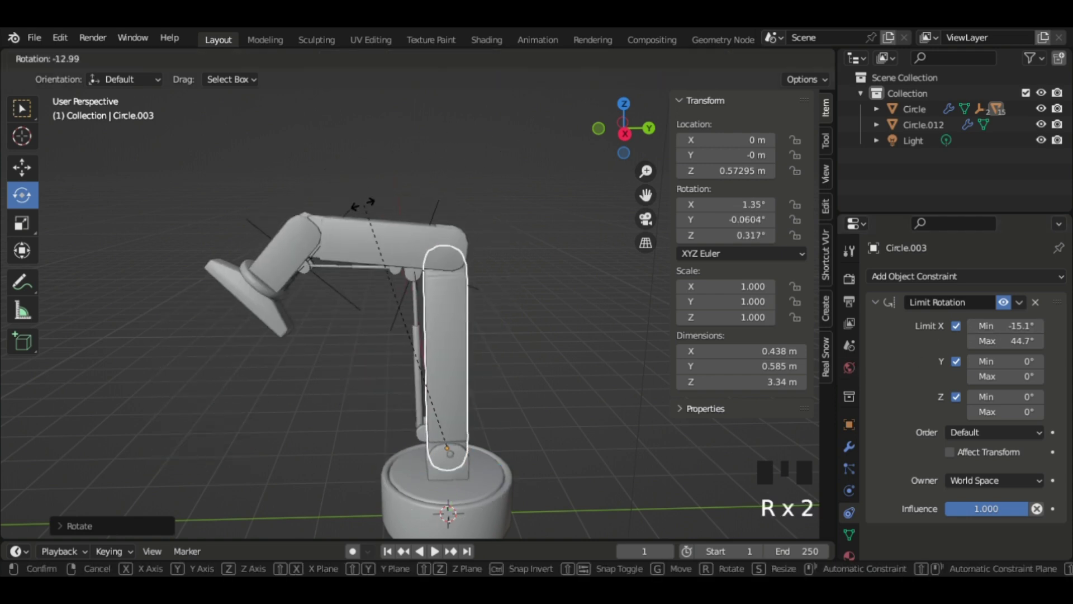
{"action": "left_click", "coordinate": [413, 218]}
Step: Add a Limit Rotation constraint to the upper arm segment, Circle.002, limiting its Y and Z rotation to 0°
{"action": "left_click", "coordinate": [418, 230]}
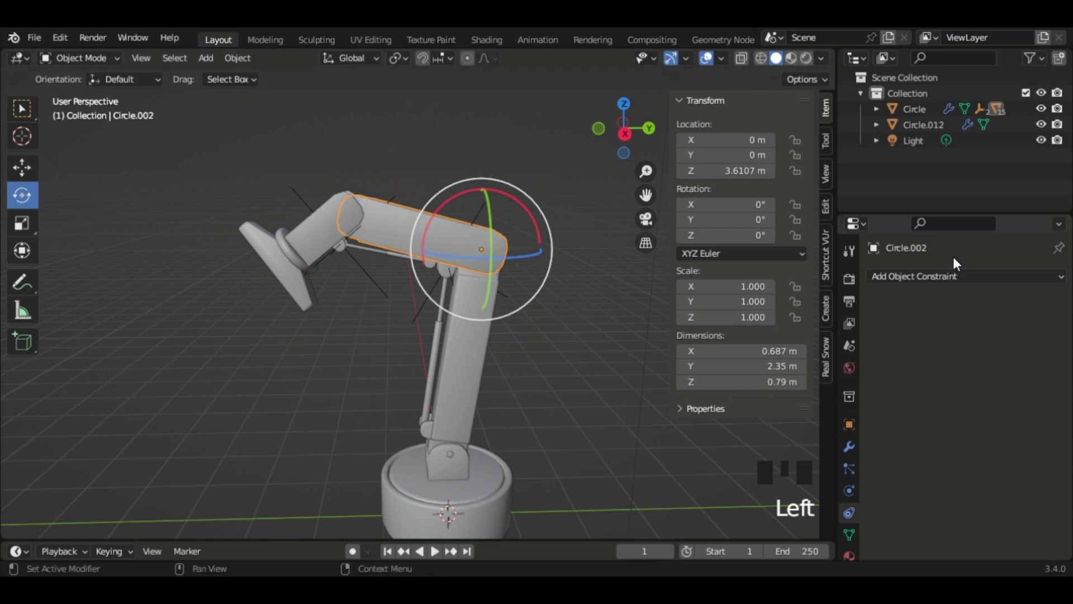
{"action": "left_click", "coordinate": [957, 275]}
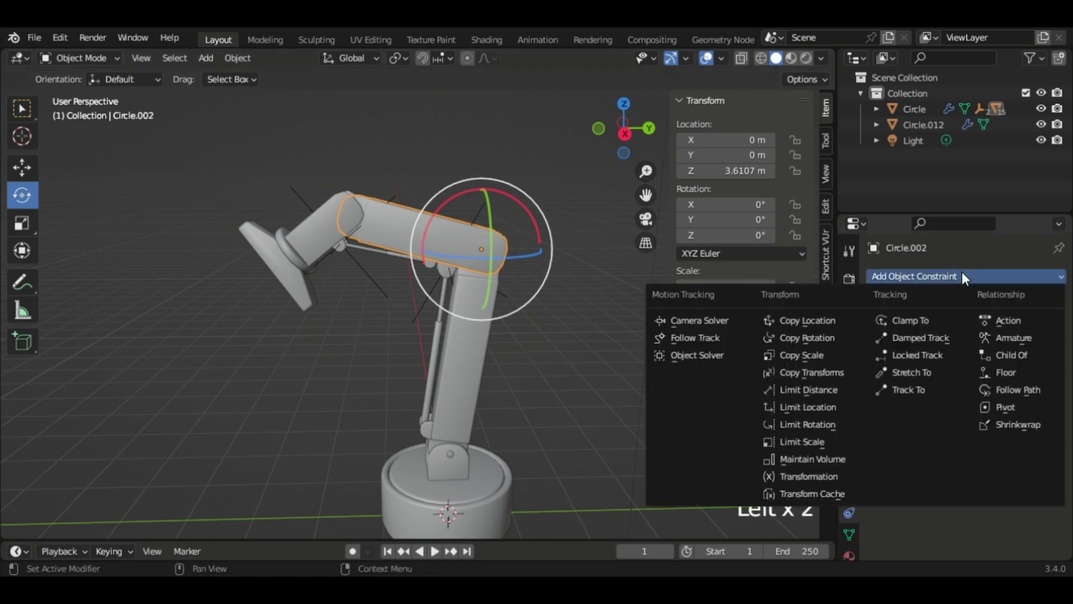
{"action": "left_click", "coordinate": [788, 426]}
{"action": "left_click", "coordinate": [955, 362]}
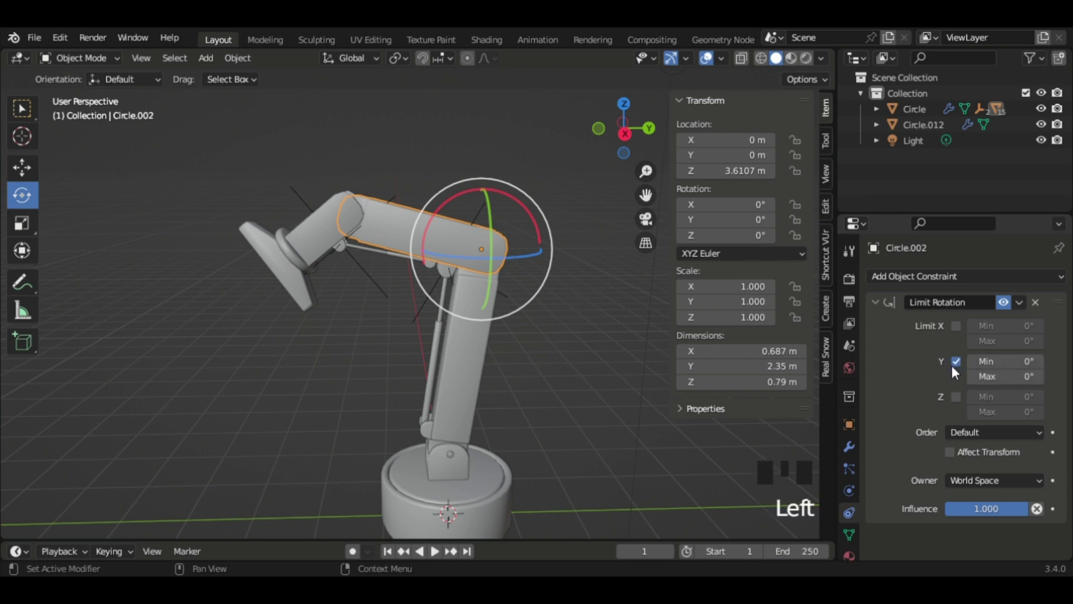
{"action": "left_click", "coordinate": [956, 396]}
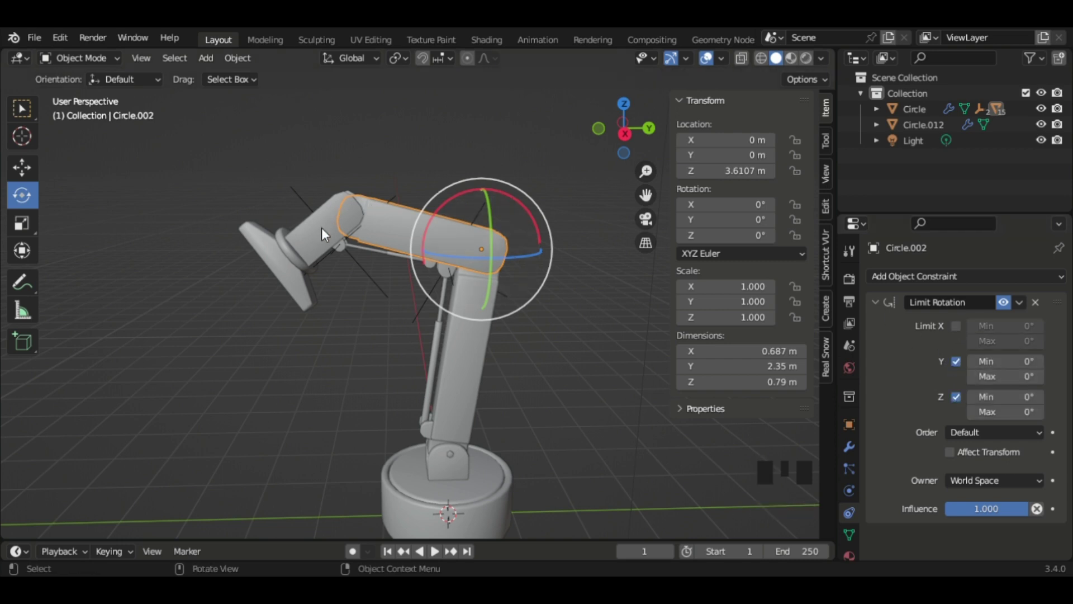
Step: Rotate the upper arm segment, Circle.002, to about 8.09° on X so its piston brackets clear the upright arm
{"action": "key", "text": "r"}
{"action": "left_click", "coordinate": [334, 254]}
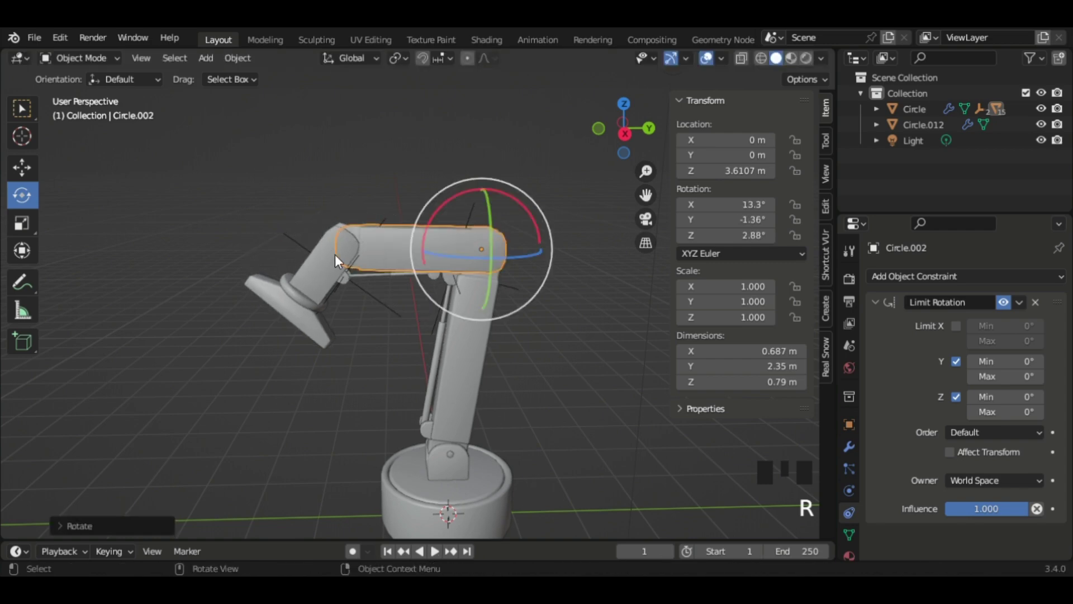
{"action": "scroll", "coordinate": [335, 254], "scroll_direction": "up", "scroll_amount": 8}
{"action": "scroll", "coordinate": [518, 138], "scroll_direction": "down", "scroll_amount": 4}
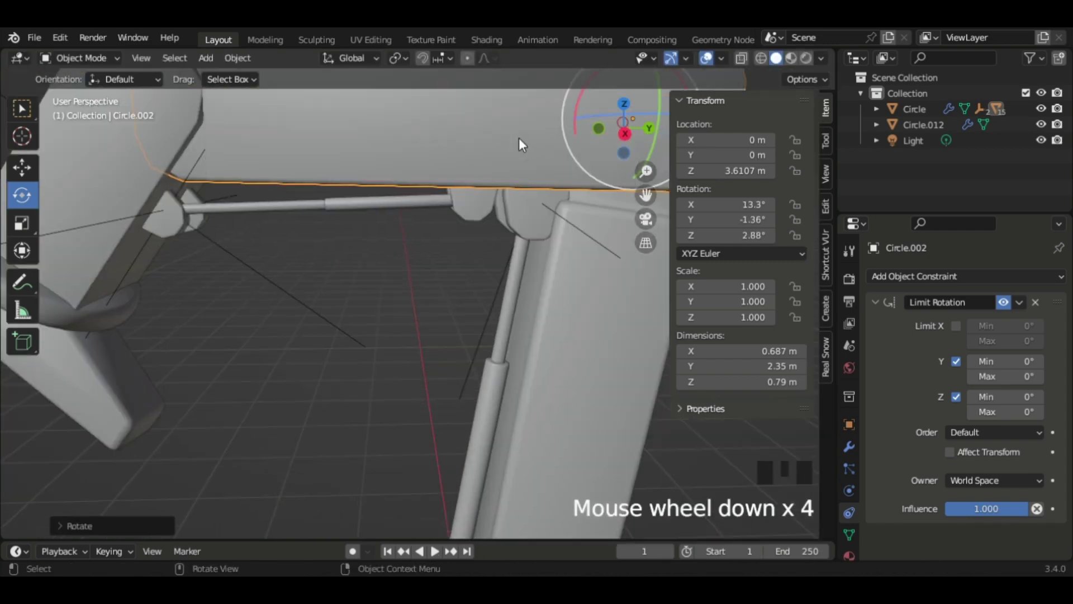
{"action": "key", "text": "r"}
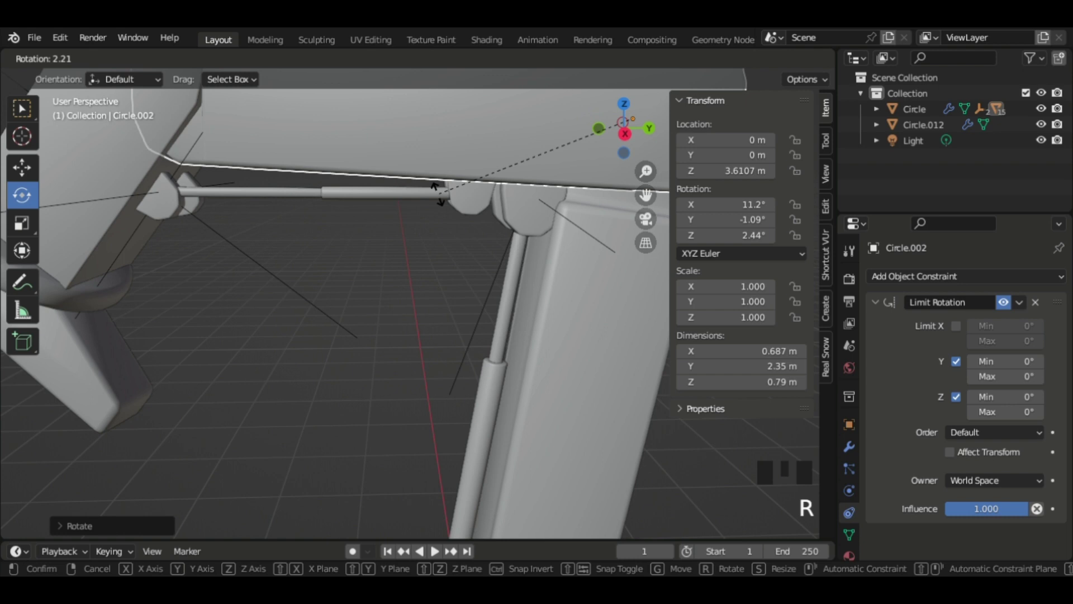
{"action": "left_click", "coordinate": [685, 286]}
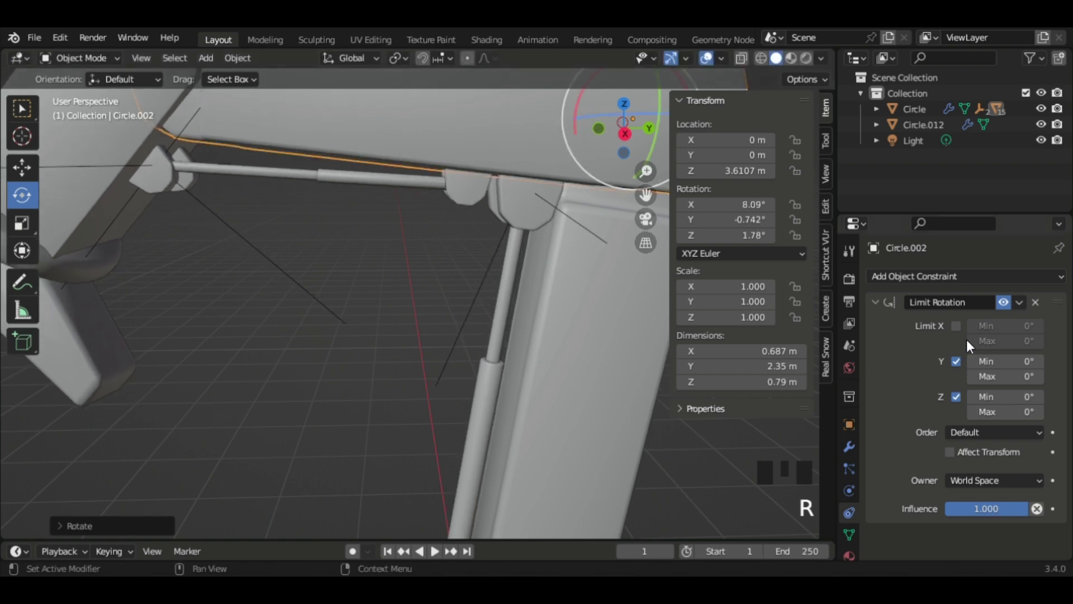
Step: Enable the upper arm segment's X limit with a maximum of 8.09° copied from its X rotation
{"action": "left_click", "coordinate": [735, 206]}
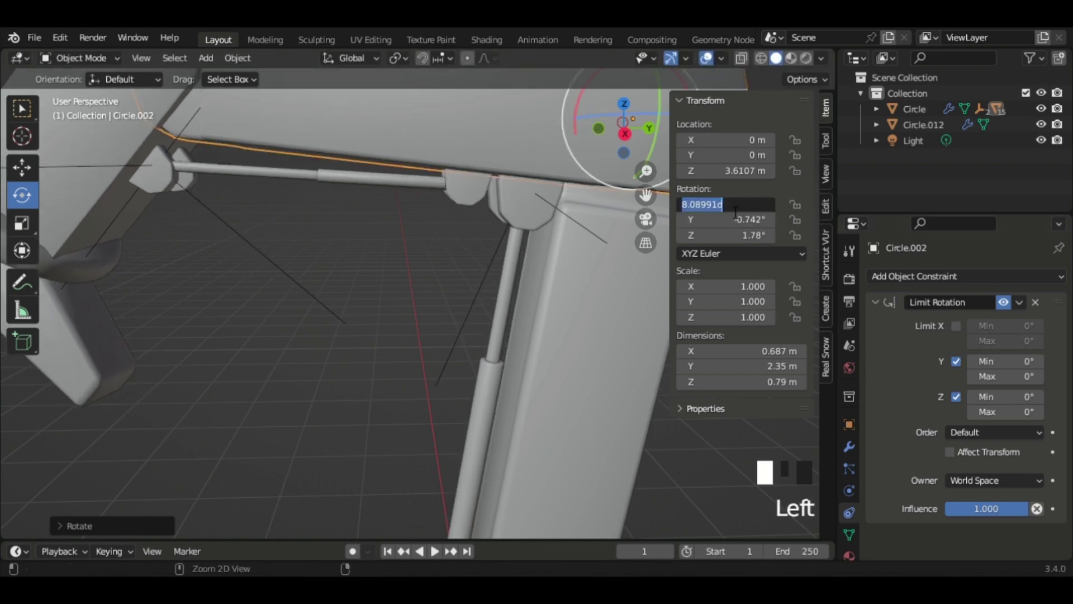
{"action": "left_click", "coordinate": [958, 327]}
{"action": "left_click", "coordinate": [974, 335]}
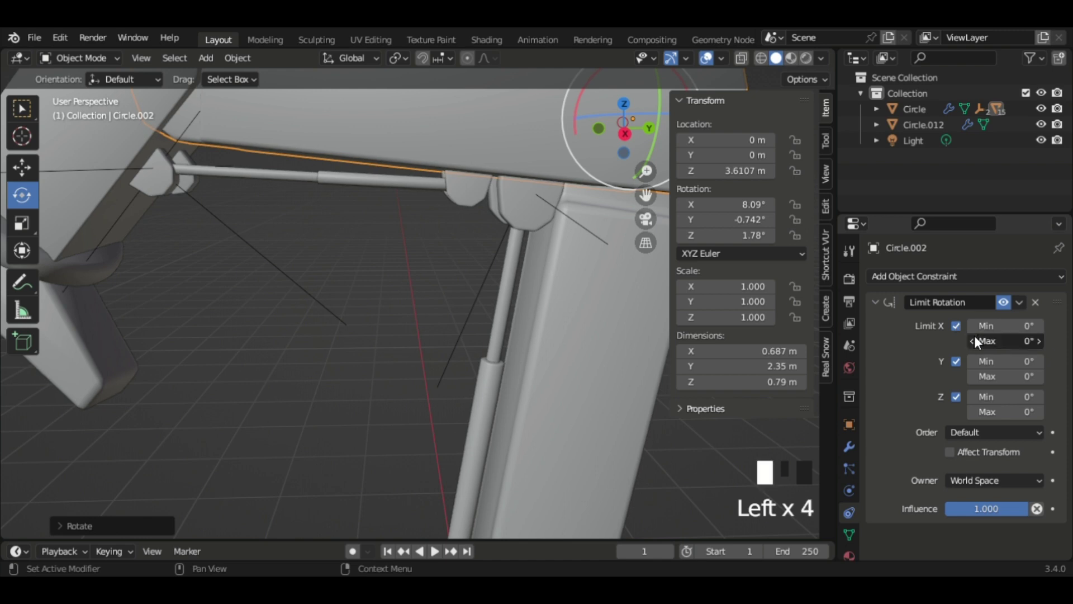
{"action": "key", "text": "ctrl+v"}
{"action": "left_click", "coordinate": [992, 346]}
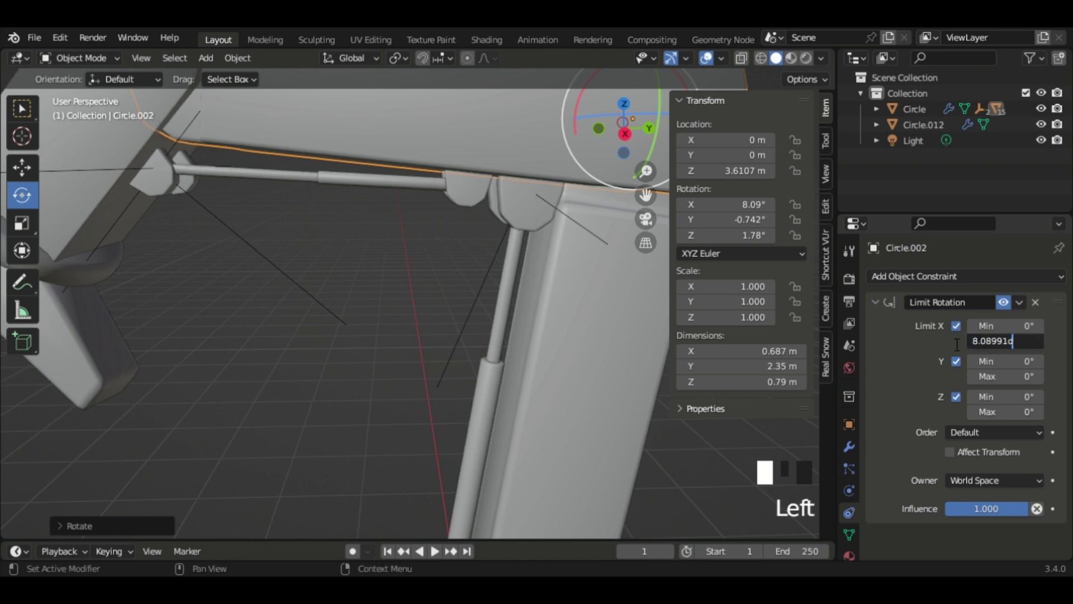
{"action": "left_click", "coordinate": [966, 346]}
{"action": "scroll", "coordinate": [389, 271], "scroll_direction": "down", "scroll_amount": 6}
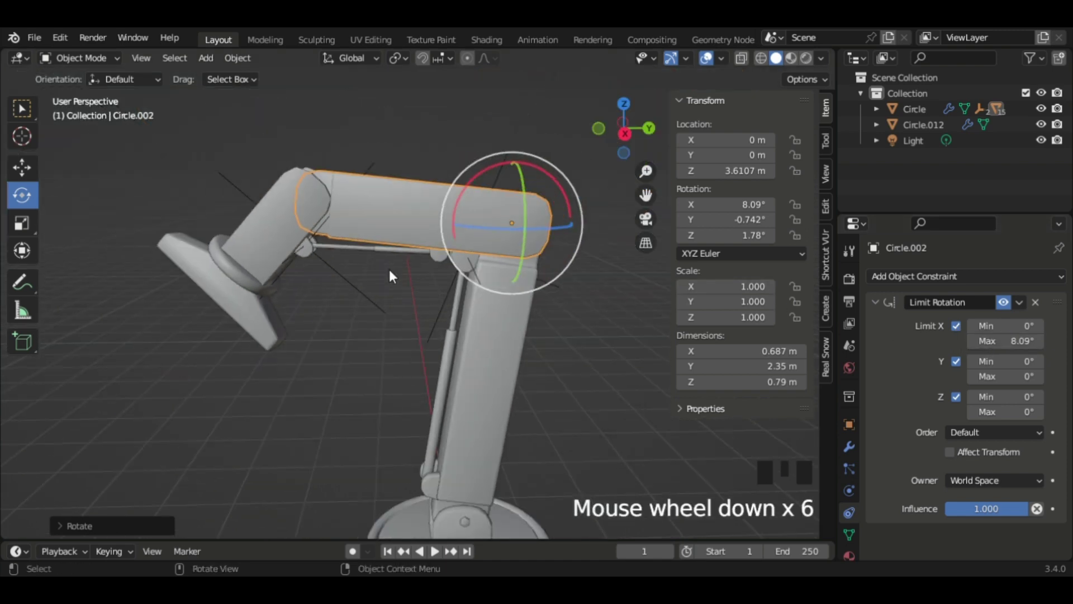
Step: Set the upper arm segment's minimum X limit to -28.1° and test-rotate the segment between both limits
{"action": "key", "text": "r"}
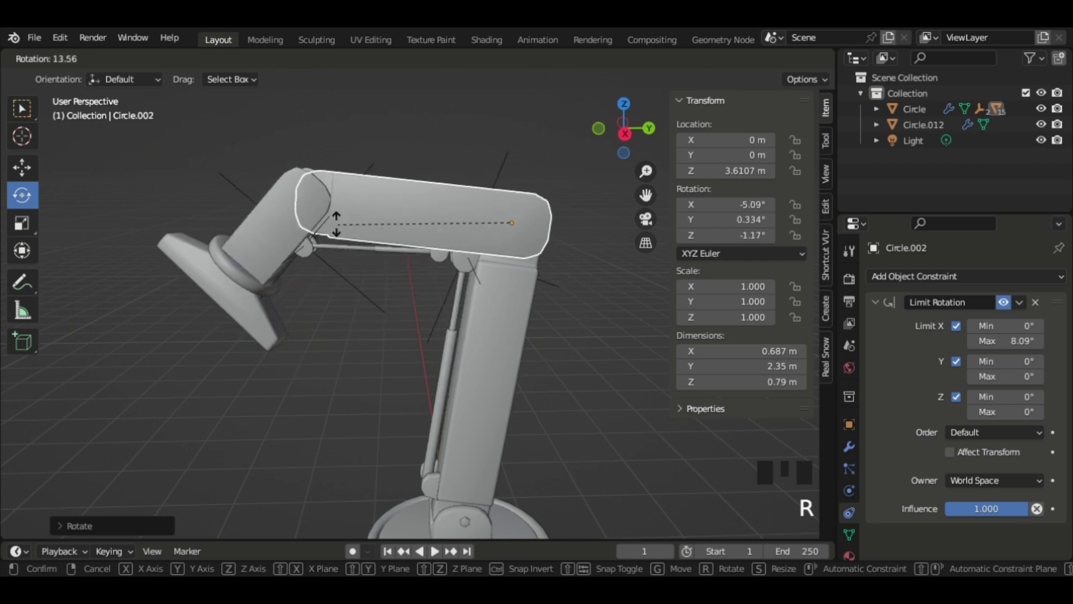
{"action": "left_click", "coordinate": [341, 221]}
{"action": "mouse_move", "coordinate": [1005, 325]}
{"action": "left_mouse_down"}
{"action": "mouse_move", "coordinate": [1026, 326]}
{"action": "mouse_move", "coordinate": [977, 325]}
{"action": "mouse_move", "coordinate": [1005, 325]}
{"action": "left_mouse_up"}
{"action": "key", "text": "r"}
{"action": "right_click", "coordinate": [349, 252]}
{"action": "key", "text": "r"}
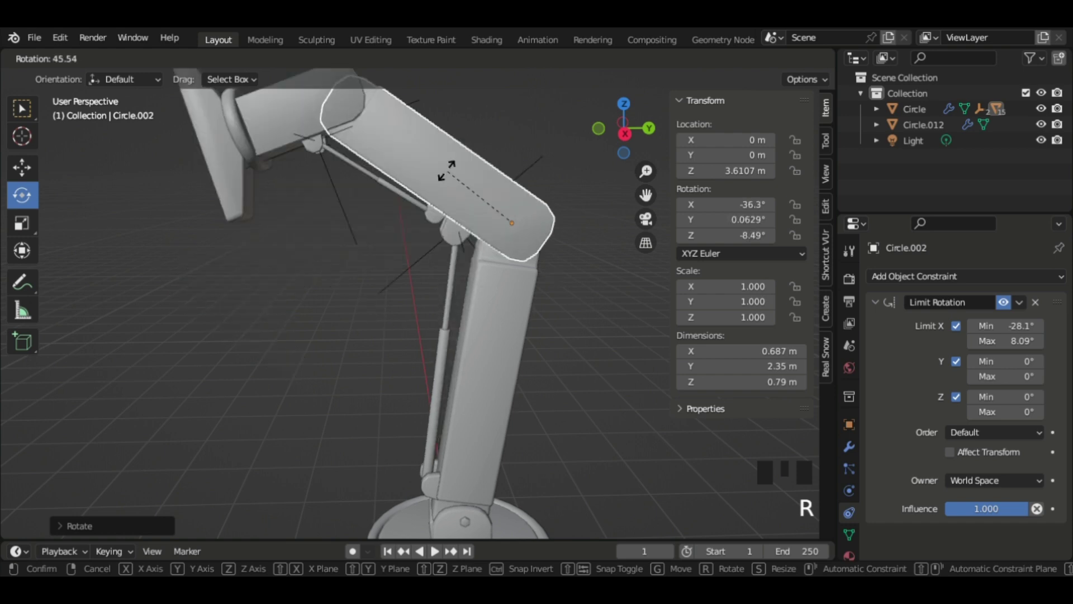
{"action": "left_click", "coordinate": [354, 237]}
{"action": "left_click", "coordinate": [279, 235]}
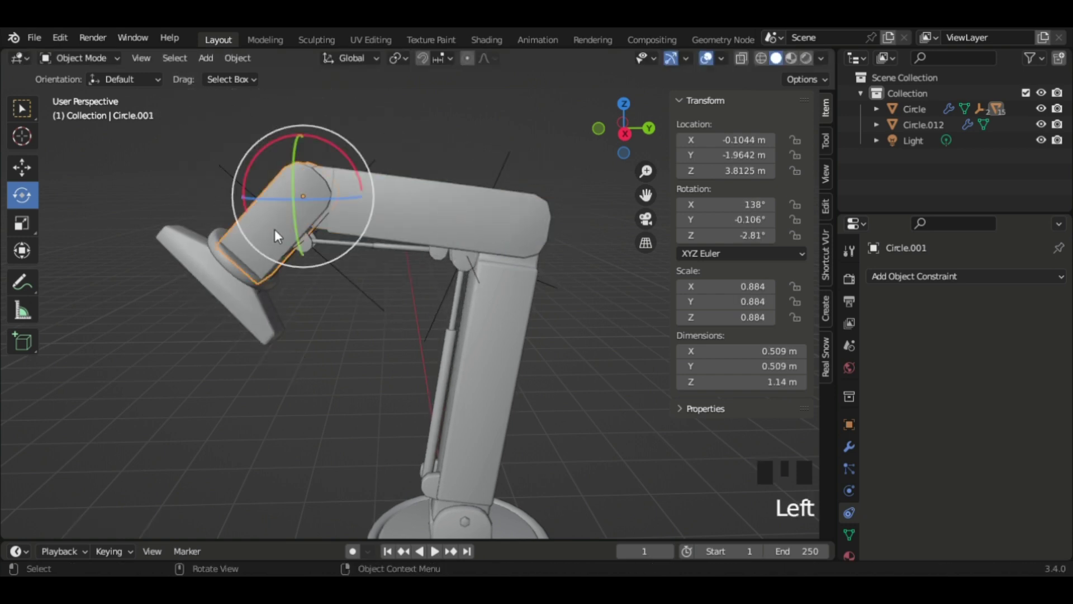
{"action": "left_click", "coordinate": [391, 228]}
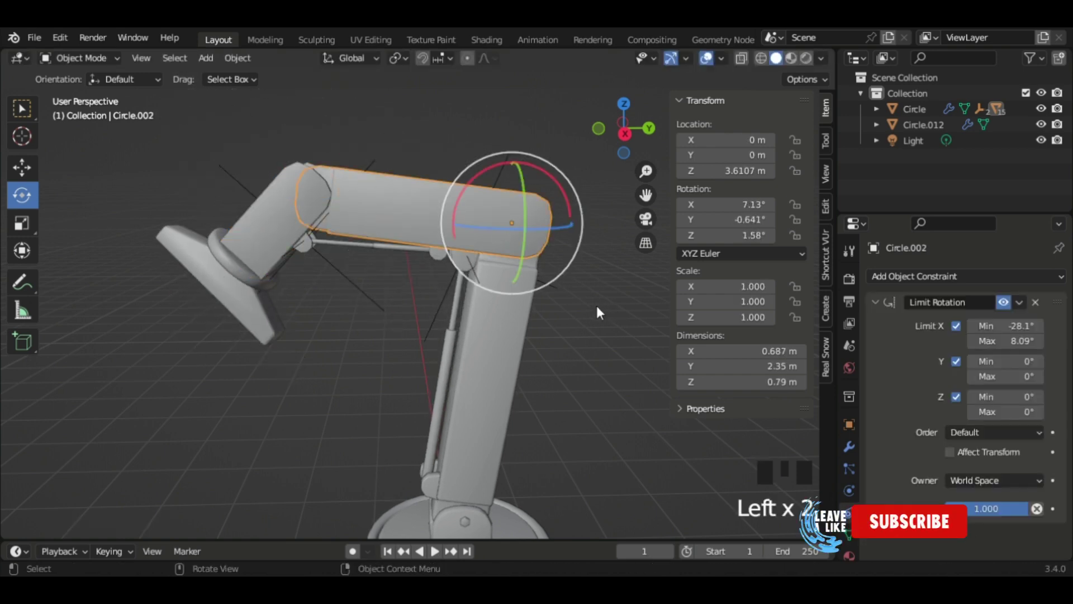
Step: Rotate the upright arm segment, Circle.003, forward toward the head side to about 65° on X
{"action": "left_click", "coordinate": [485, 321]}
{"action": "key", "text": "r"}
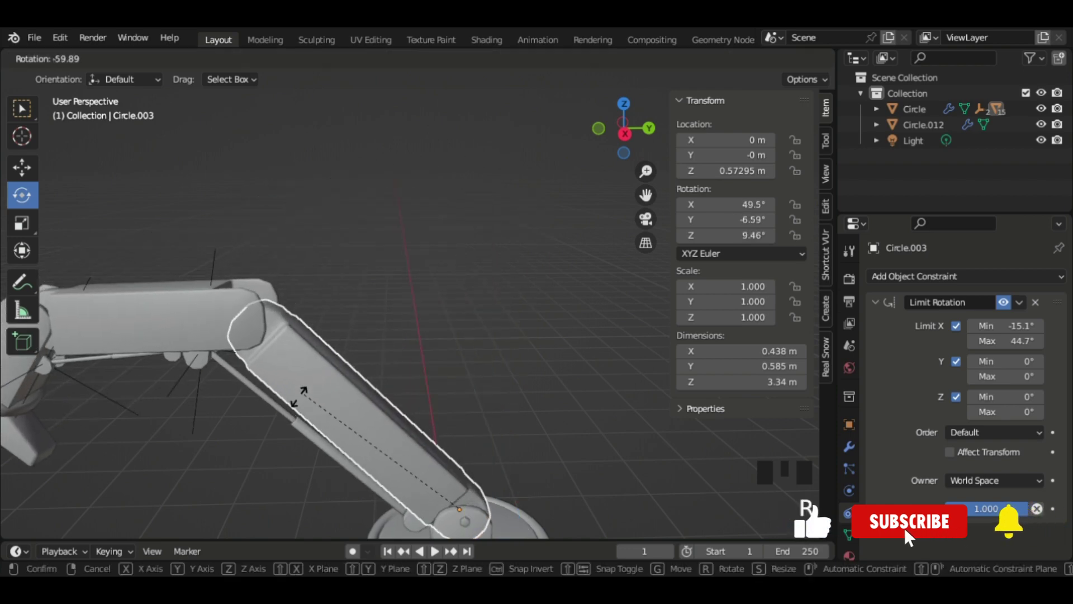
{"action": "left_click", "coordinate": [252, 380]}
Step: Rotate the upper arm segment upward around X past its limit and set its minimum X limit to -13.7°
{"action": "left_click", "coordinate": [189, 331]}
{"action": "key", "text": "r"}
{"action": "key", "text": "x"}
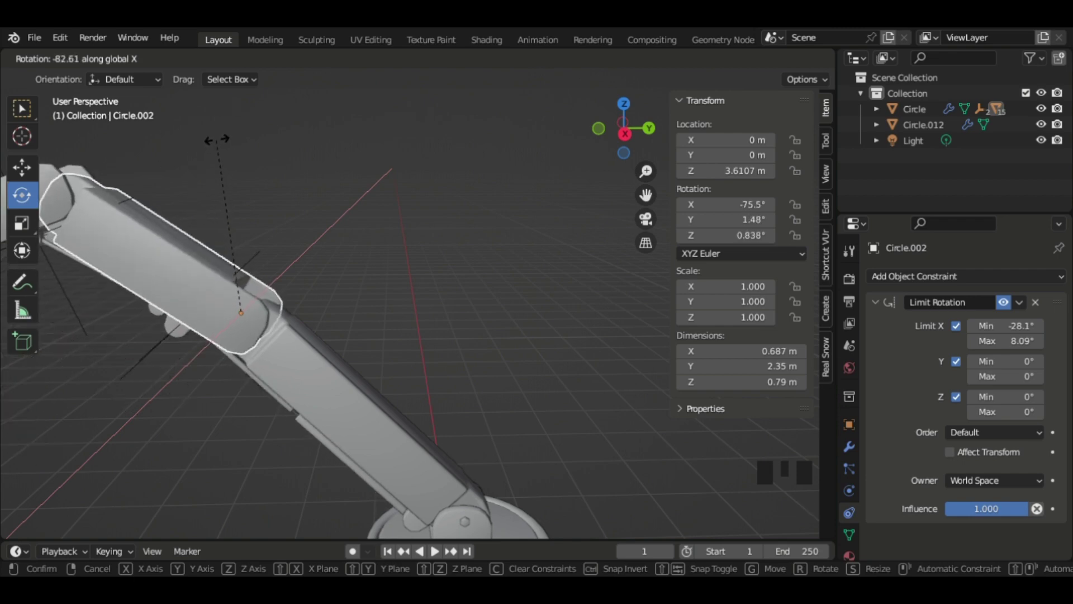
{"action": "left_click", "coordinate": [237, 141]}
{"action": "middle_click_drag", "start_coordinate": [237, 141], "coordinate": [330, 410]}
{"action": "left_click_drag", "start_coordinate": [1014, 325], "coordinate": [1051, 325]}
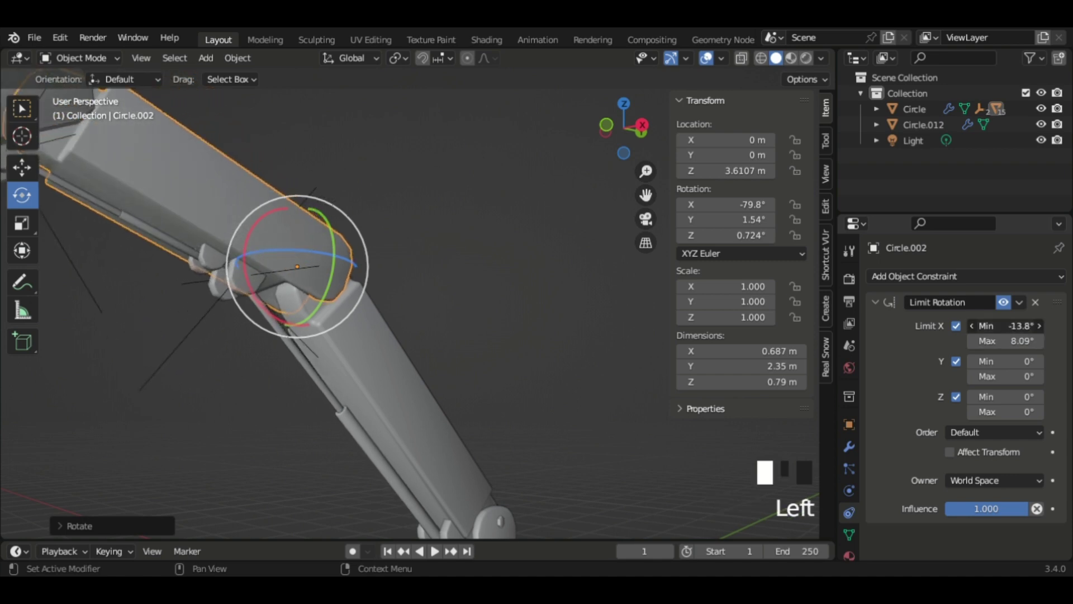
{"action": "scroll", "coordinate": [281, 226], "scroll_direction": "down", "scroll_amount": 2}
{"action": "middle_click_drag", "start_coordinate": [281, 226], "coordinate": [156, 257]}
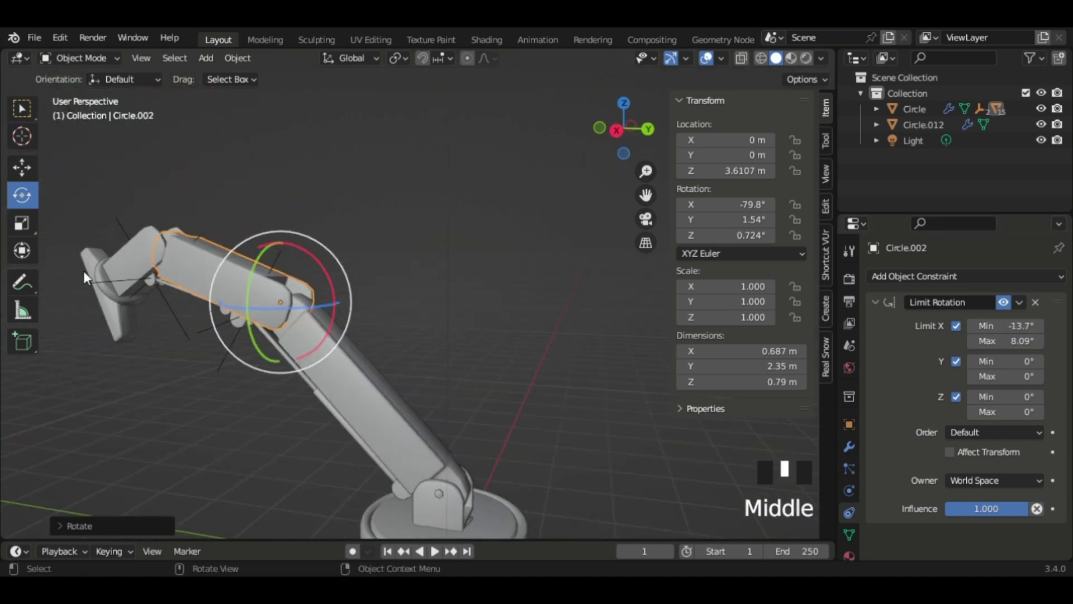
Step: Rotate the upper arm segment downward to about -13.2° on X, set its maximum X limit to 44°, and test the range
{"action": "key", "text": "r"}
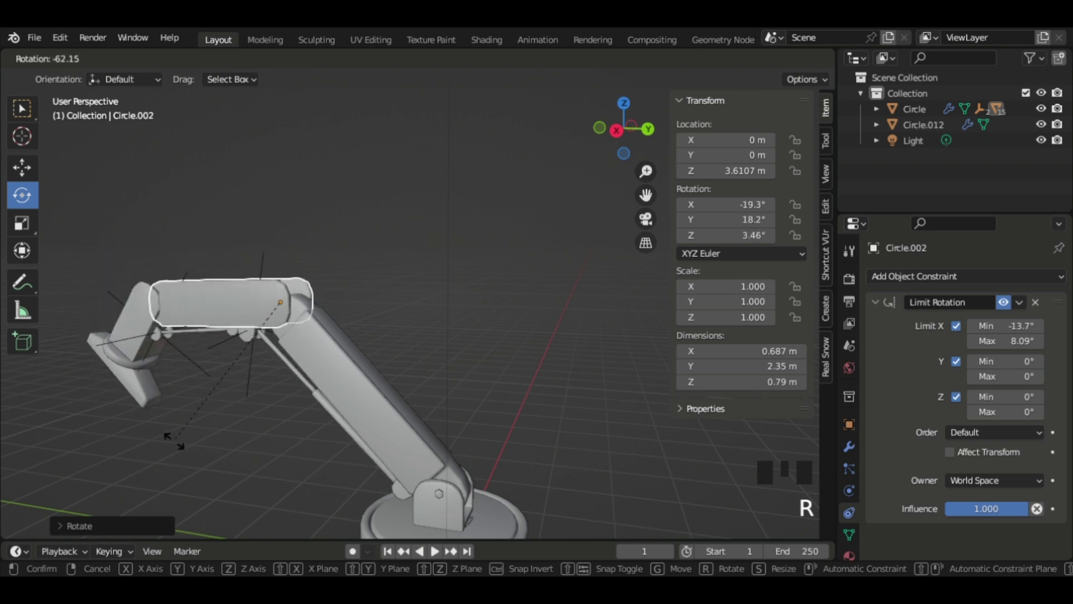
{"action": "key", "text": "Escape"}
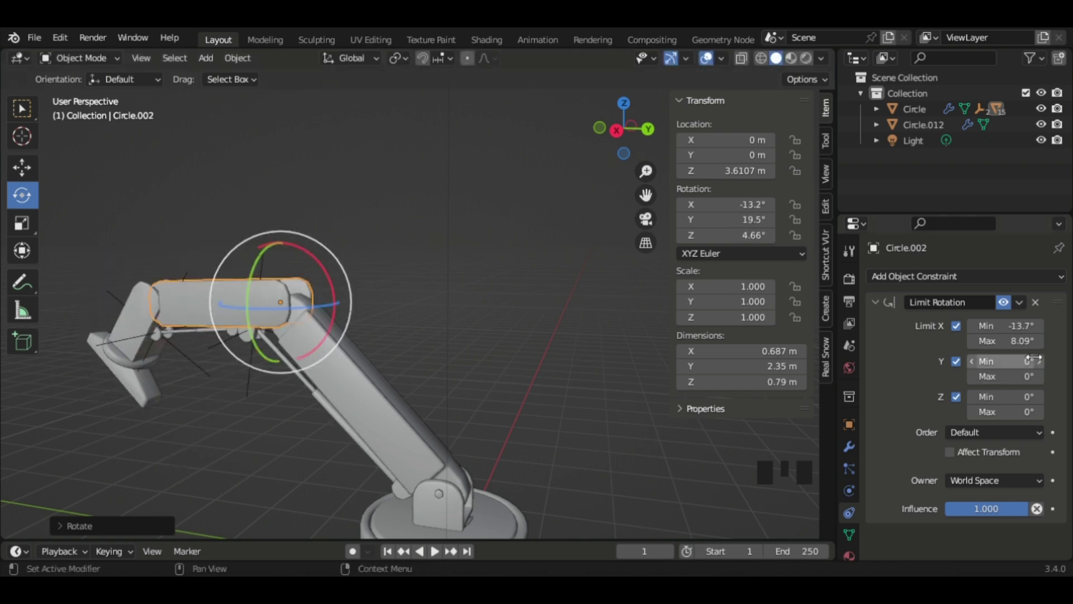
{"action": "left_click", "coordinate": [1020, 343]}
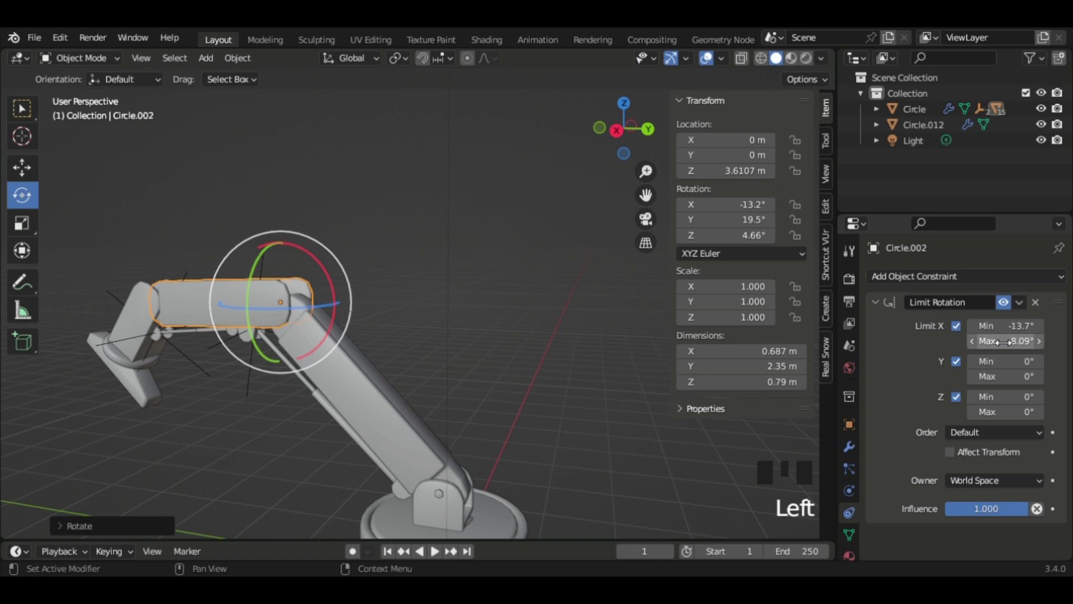
{"action": "left_click_drag", "start_coordinate": [1004, 340], "coordinate": [1045, 341]}
{"action": "middle_click_drag", "start_coordinate": [313, 253], "coordinate": [391, 252]}
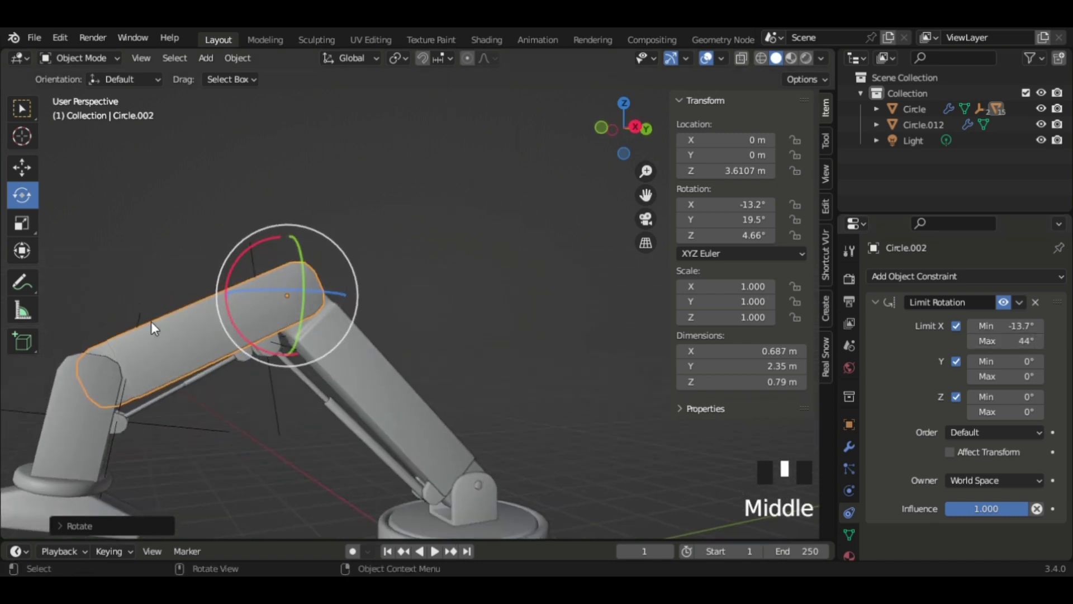
{"action": "key", "text": "r"}
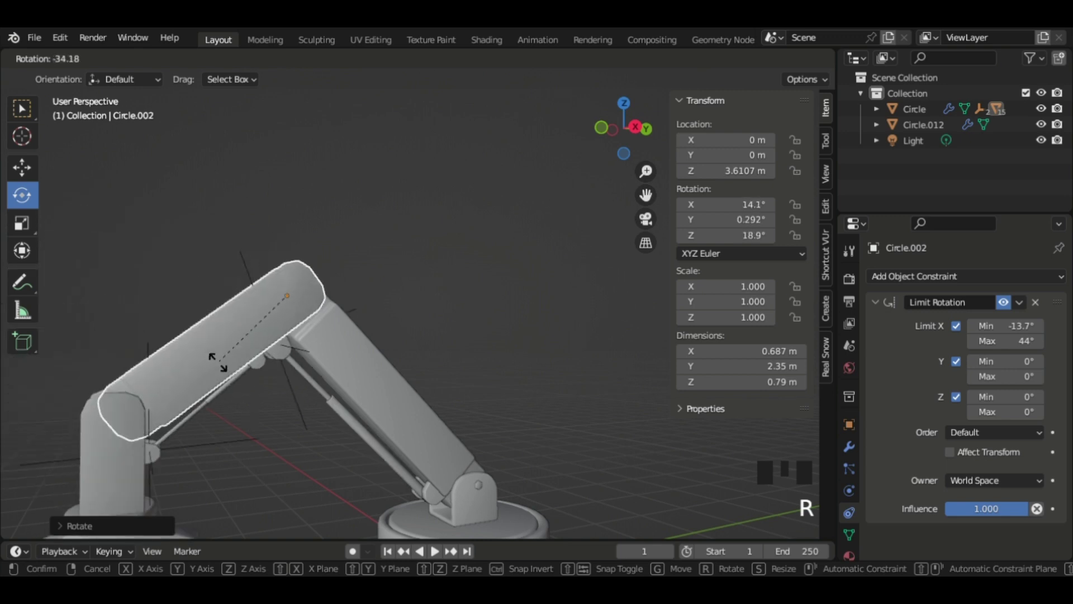
{"action": "left_click", "coordinate": [160, 289]}
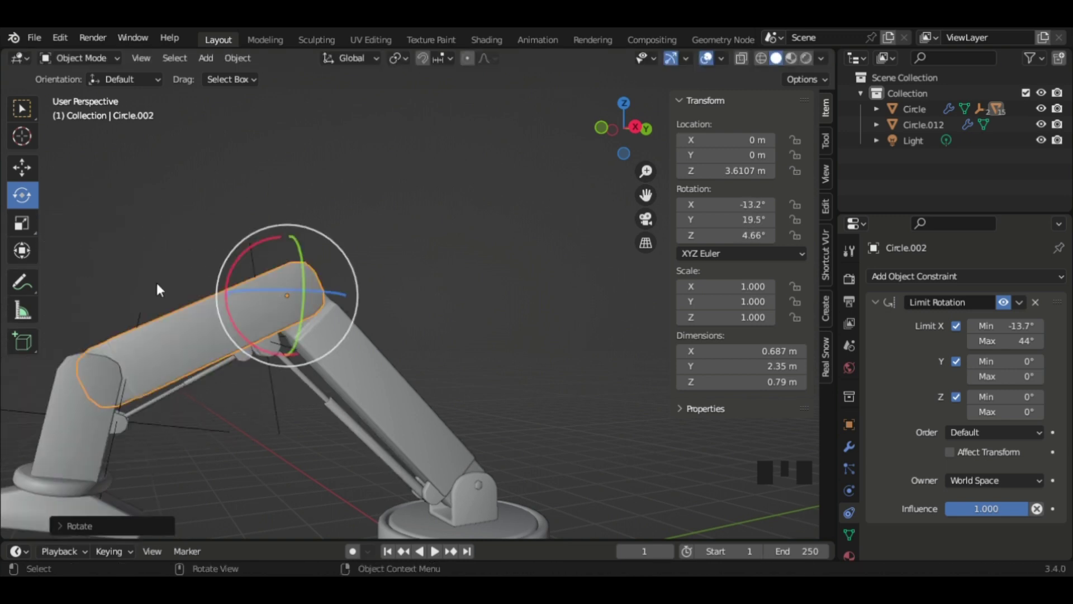
Step: Test-rotate the wrist segment, Circle.001, and add a Limit Rotation constraint limiting its Y and Z rotation to 0°
{"action": "left_click", "coordinate": [73, 394]}
{"action": "key", "text": "r"}
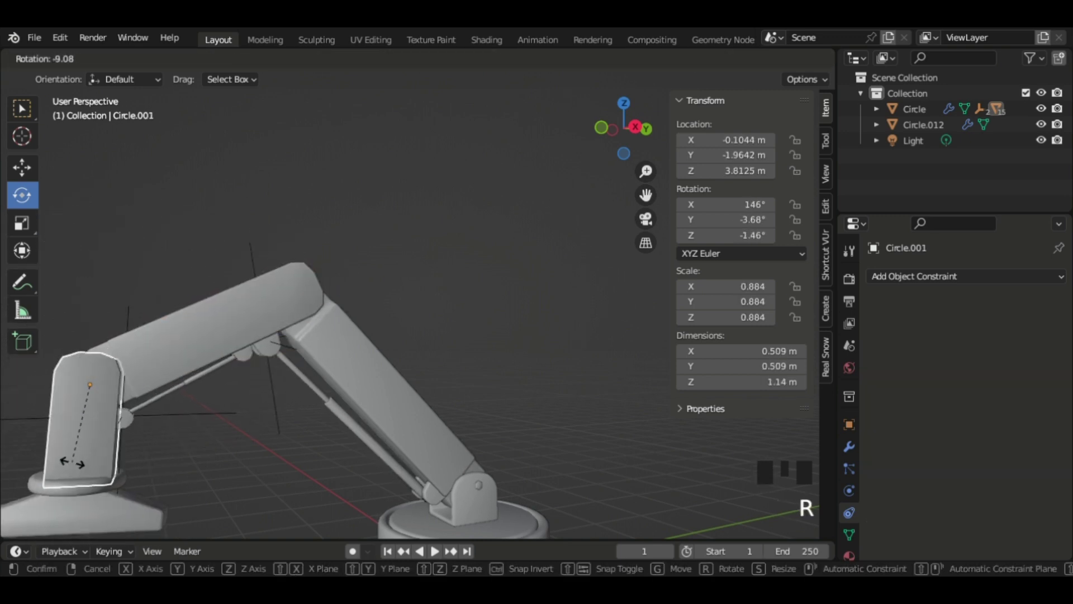
{"action": "left_click", "coordinate": [186, 419]}
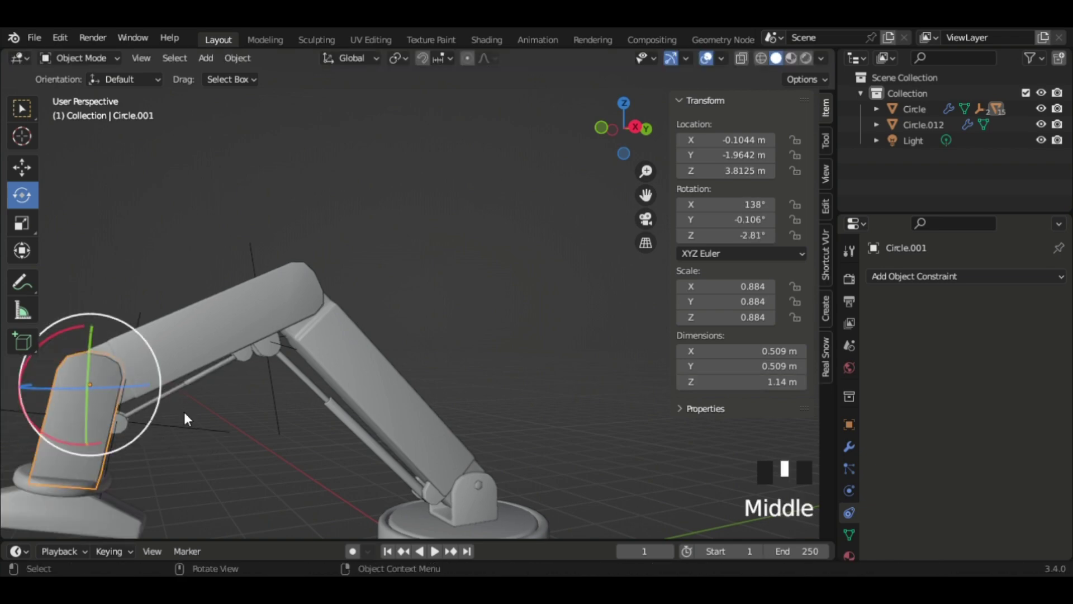
{"action": "middle_click_drag", "start_coordinate": [186, 419], "coordinate": [252, 403]}
{"action": "scroll", "coordinate": [251, 402], "scroll_direction": "down", "scroll_amount": 2}
{"action": "left_click", "coordinate": [922, 276]}
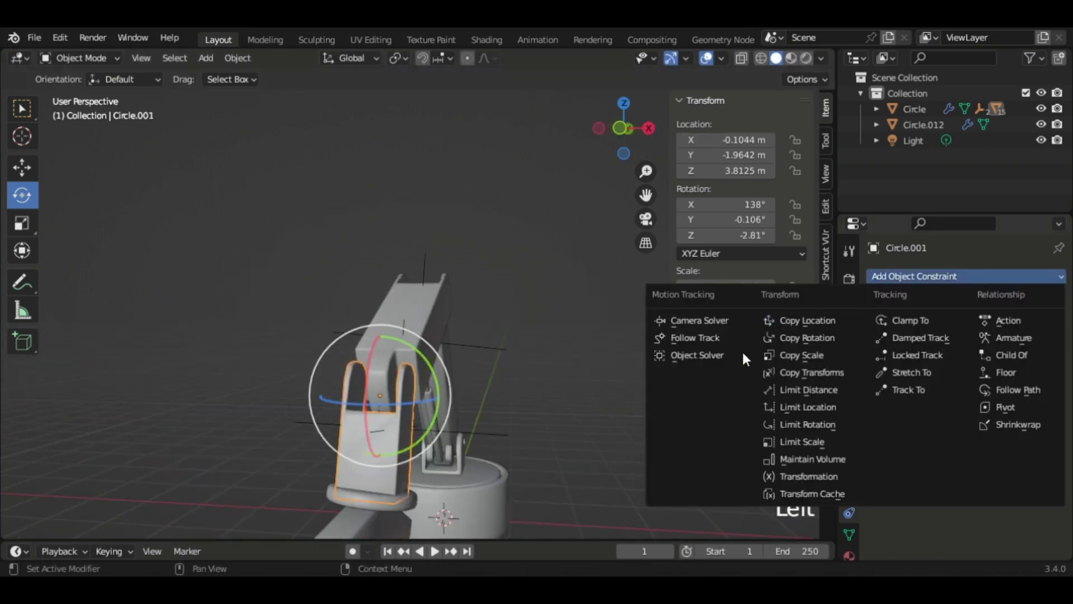
{"action": "left_click", "coordinate": [811, 424]}
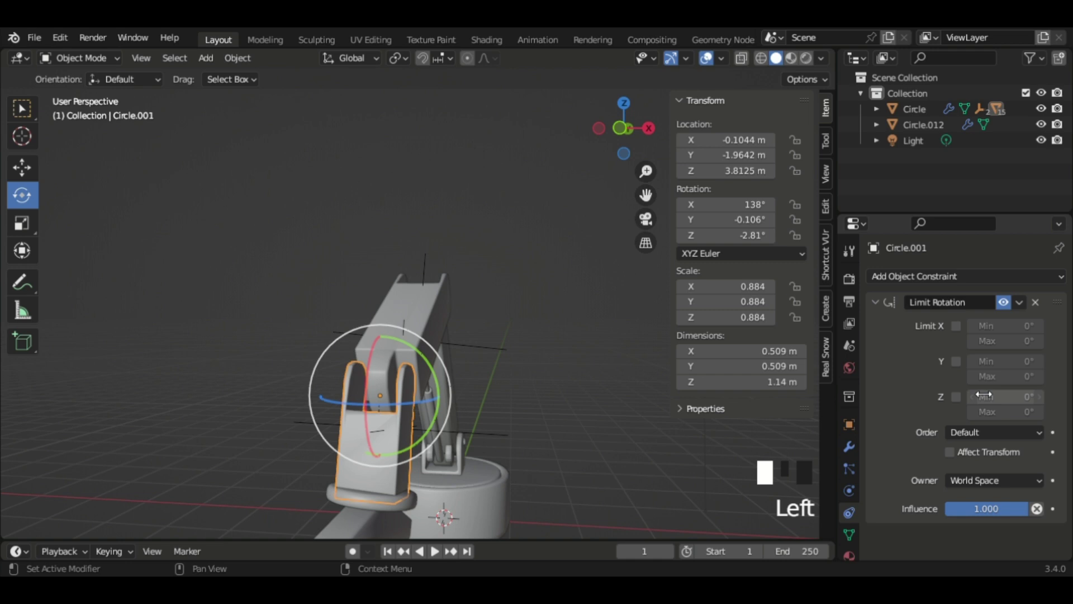
{"action": "left_click", "coordinate": [955, 361]}
{"action": "left_click", "coordinate": [955, 397]}
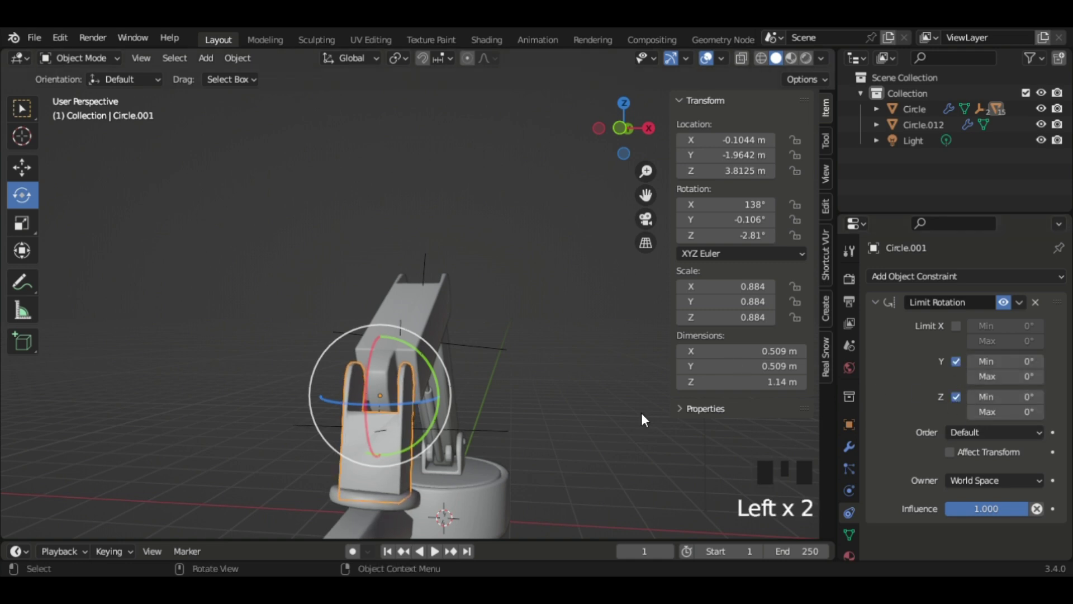
Step: Try the X rotation limit on the wrist segment and switch it back off
{"action": "middle_click_drag", "start_coordinate": [642, 414], "coordinate": [474, 384]}
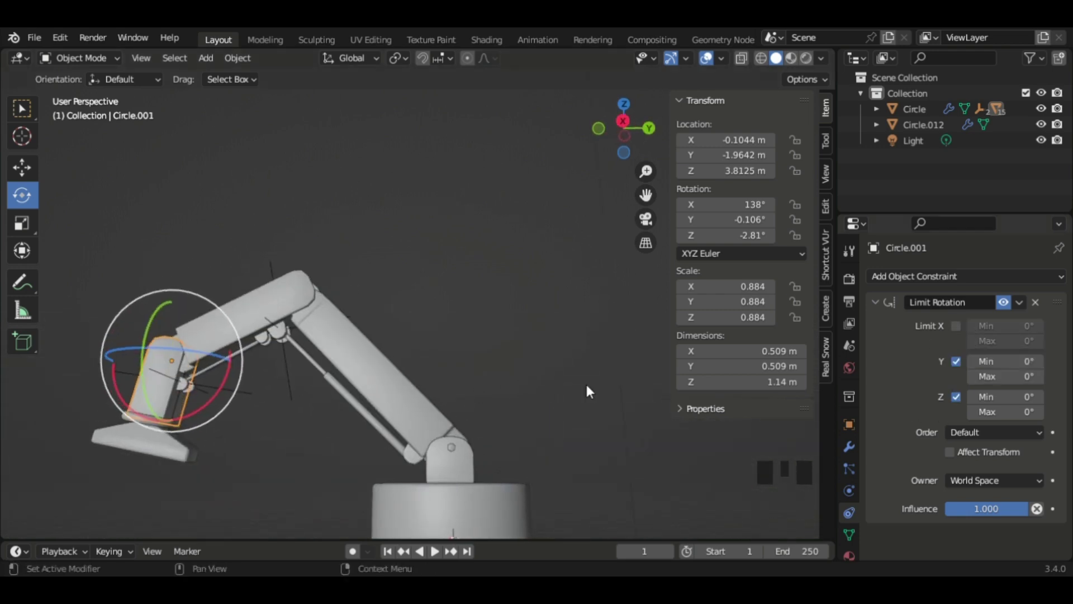
{"action": "left_click", "coordinate": [950, 327]}
{"action": "left_click", "coordinate": [955, 325]}
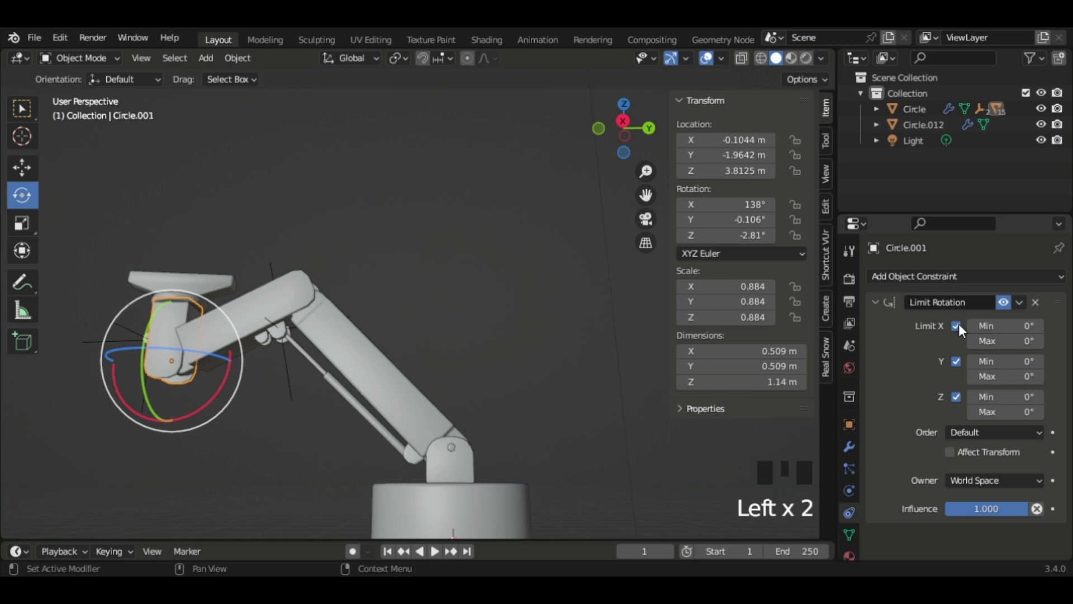
{"action": "left_click", "coordinate": [956, 324]}
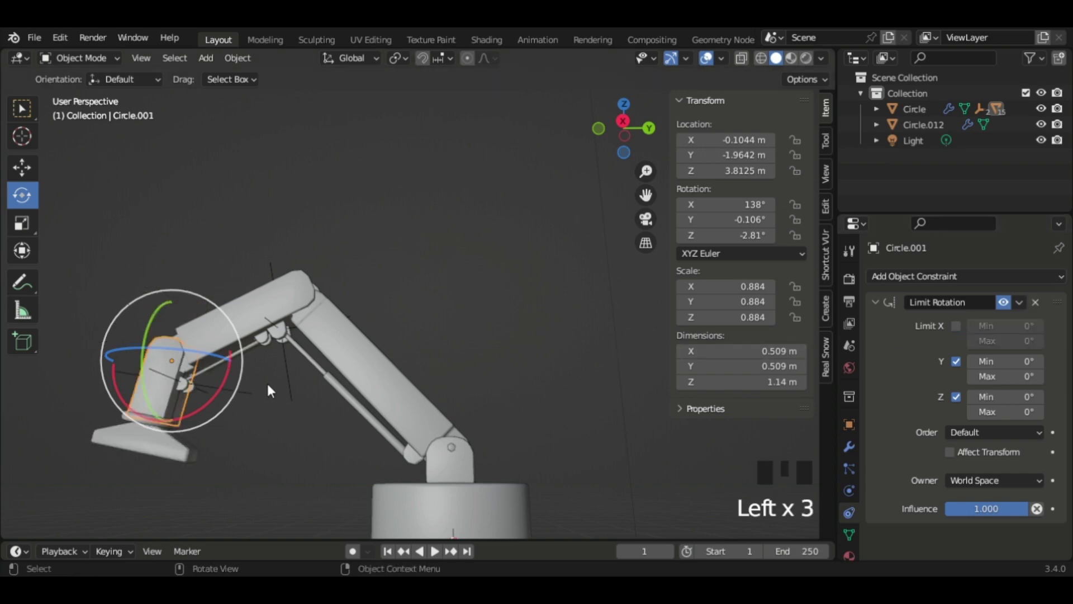
Step: Enlarge the timeline area beneath the viewport and magnify its frame range around frames 1 to 250
{"action": "middle_click_drag", "start_coordinate": [266, 381], "coordinate": [465, 460]}
{"action": "scroll", "coordinate": [418, 429], "scroll_direction": "down", "scroll_amount": 2}
{"action": "left_click_drag", "start_coordinate": [522, 541], "coordinate": [528, 476]}
{"action": "scroll", "coordinate": [433, 464], "scroll_direction": "up", "scroll_amount": 7}
{"action": "scroll", "coordinate": [441, 514], "scroll_direction": "up", "scroll_amount": 13}
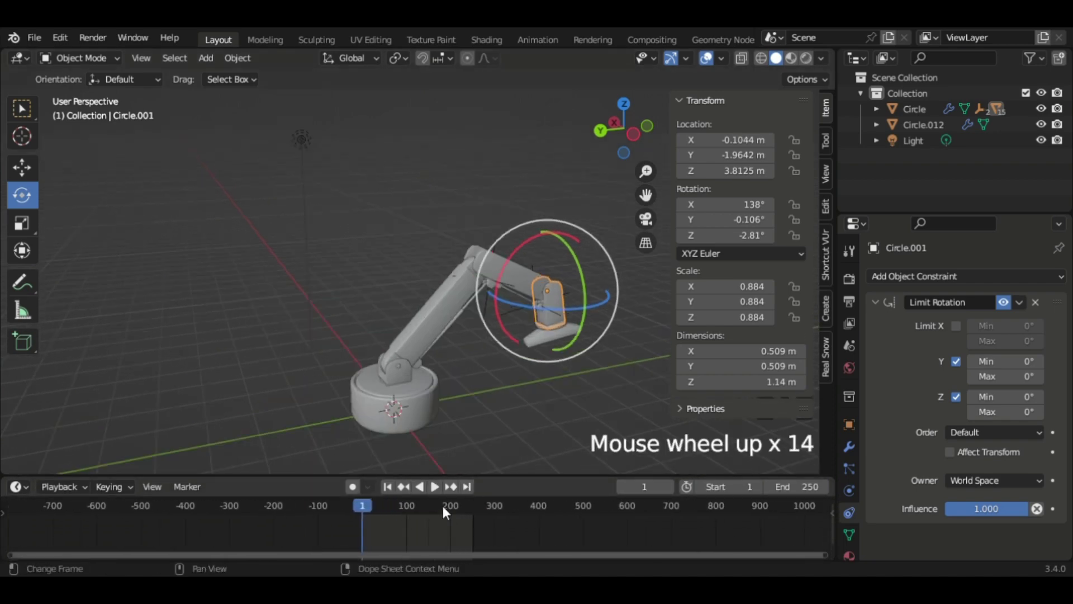
Step: Rotate the upright arm segment back to about 0.09° on X and insert a Rotation keyframe for it at frame 1
{"action": "left_click", "coordinate": [440, 319]}
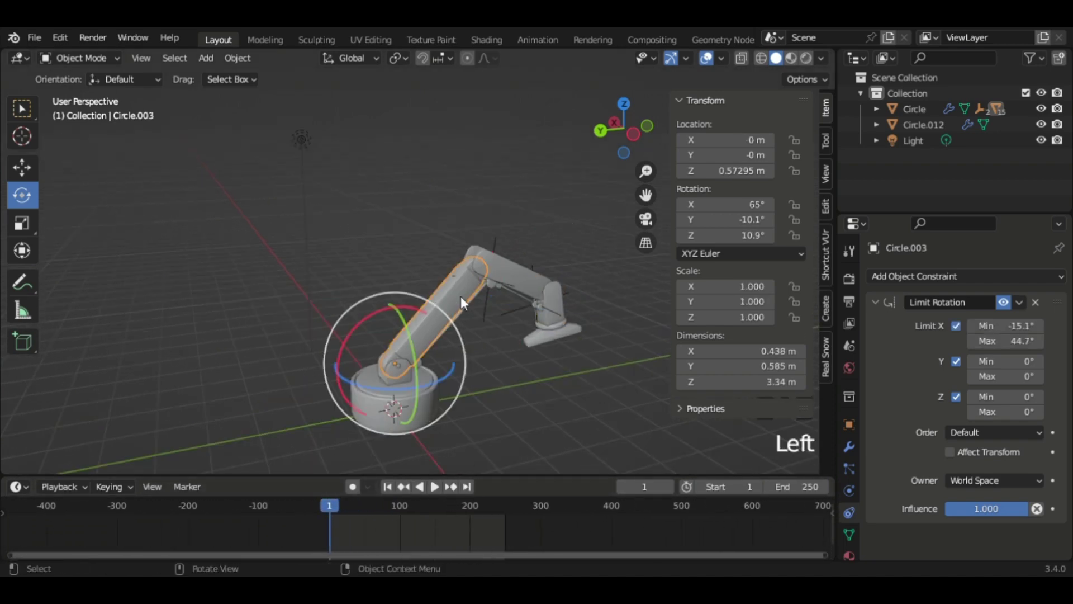
{"action": "key", "text": "r"}
{"action": "left_click", "coordinate": [425, 293]}
{"action": "middle_click_drag", "start_coordinate": [425, 293], "coordinate": [424, 291]}
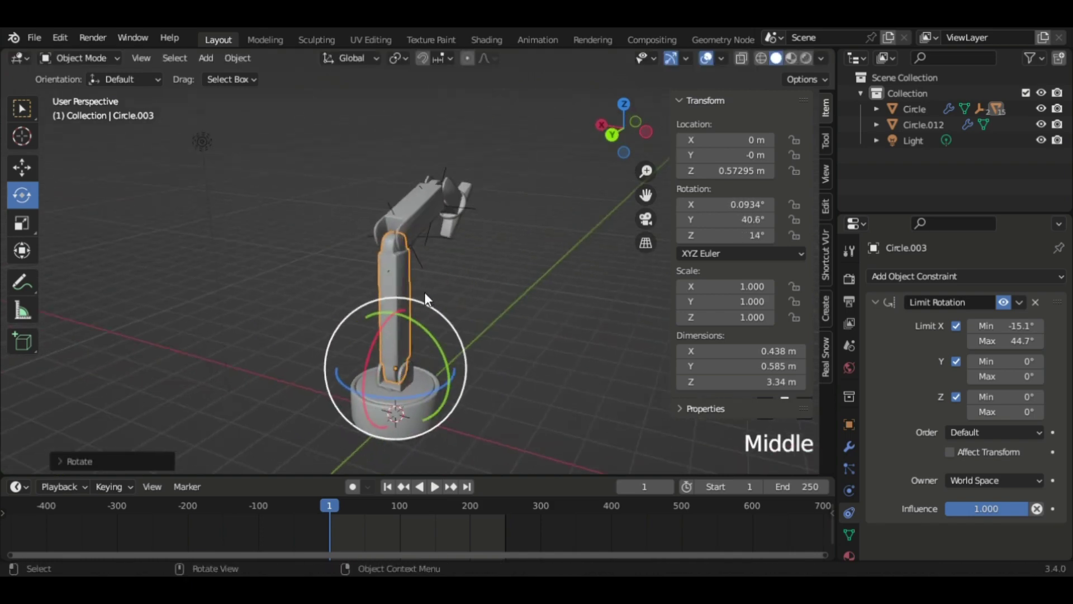
{"action": "key", "text": "i"}
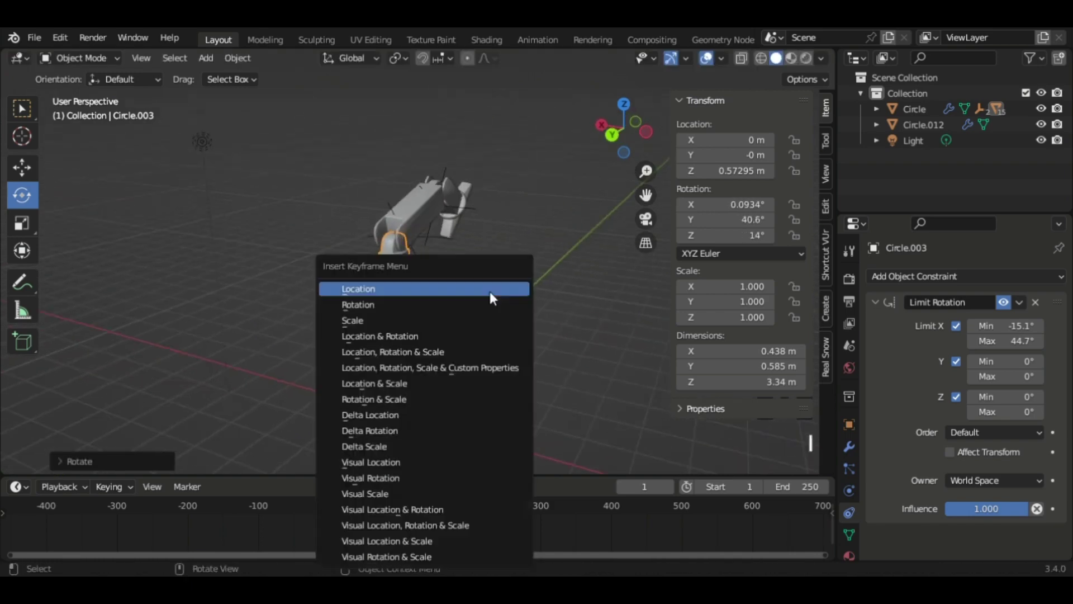
{"action": "left_click", "coordinate": [447, 305]}
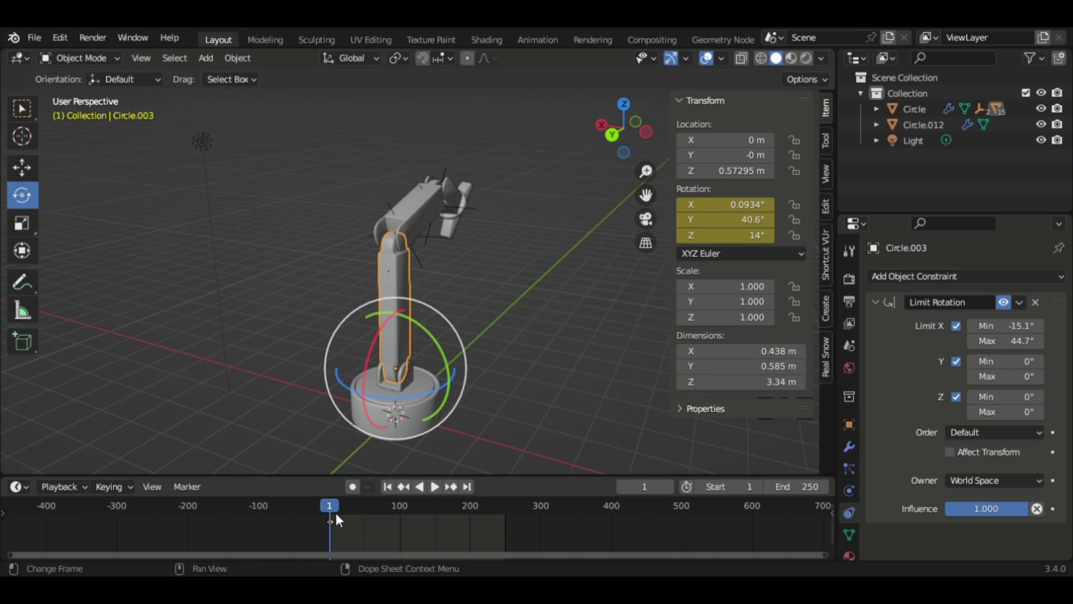
Step: Move the current frame to 14 on the timeline
{"action": "left_click", "coordinate": [339, 512]}
{"action": "middle_click_drag", "start_coordinate": [411, 293], "coordinate": [194, 263]}
{"action": "key", "text": "r"}
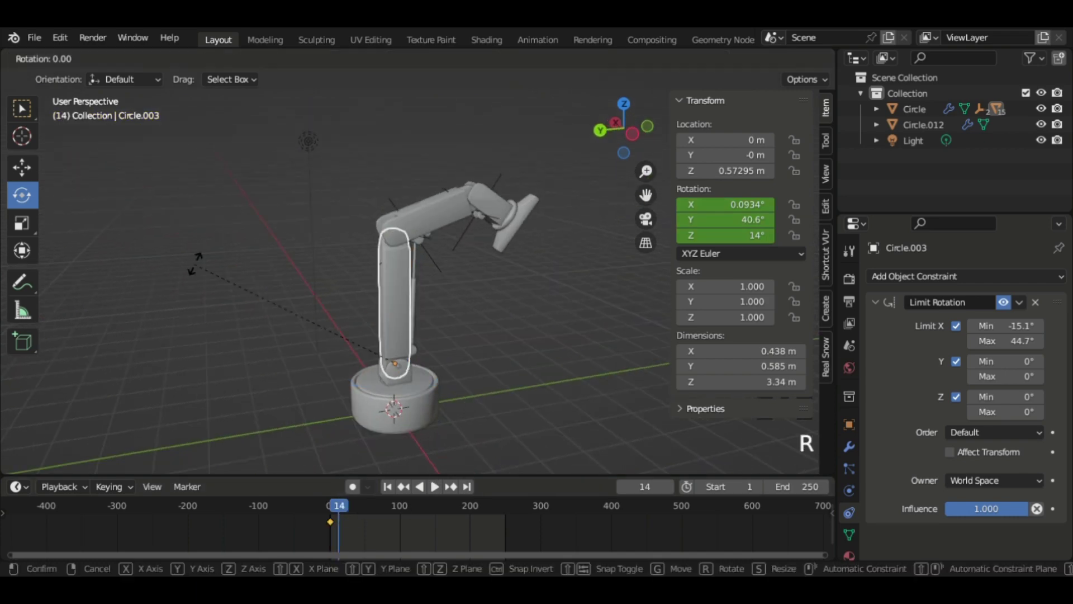
{"action": "left_click", "coordinate": [480, 305]}
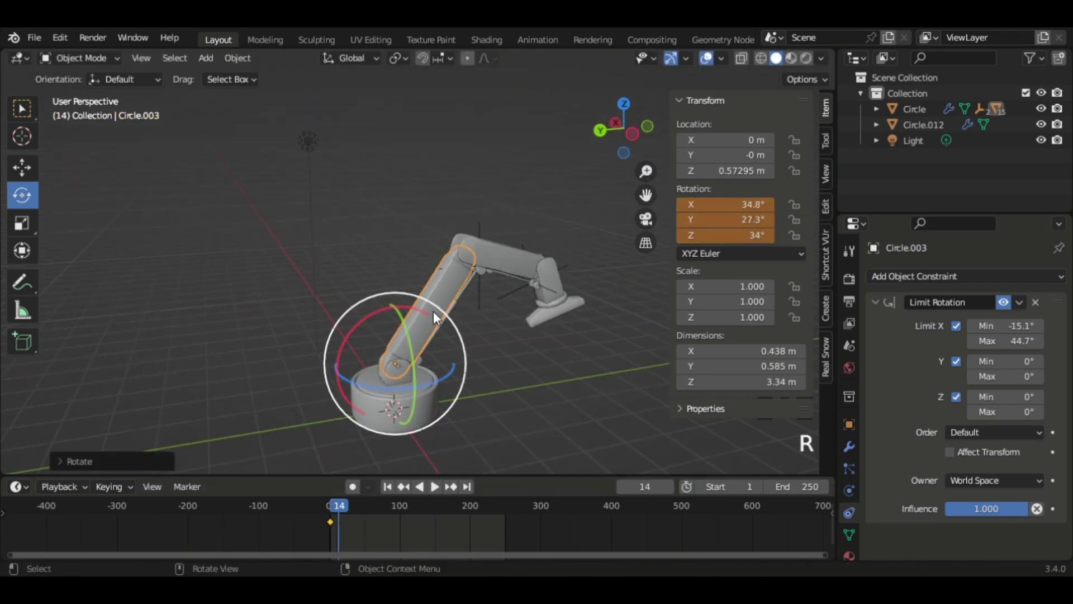
{"action": "key", "text": "i"}
{"action": "left_click", "coordinate": [410, 290]}
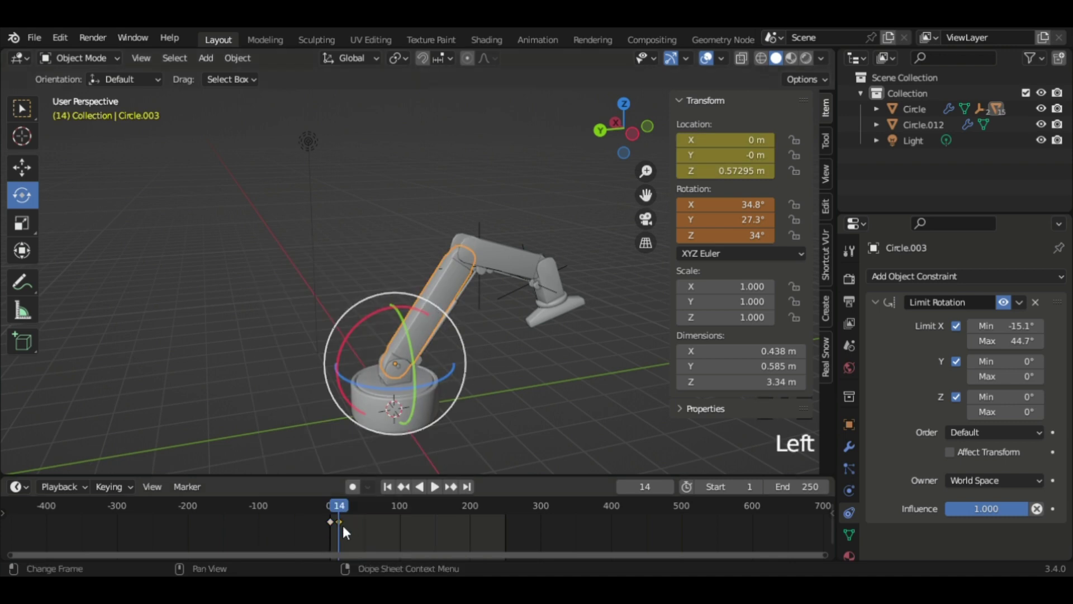
{"action": "key", "text": "Delete"}
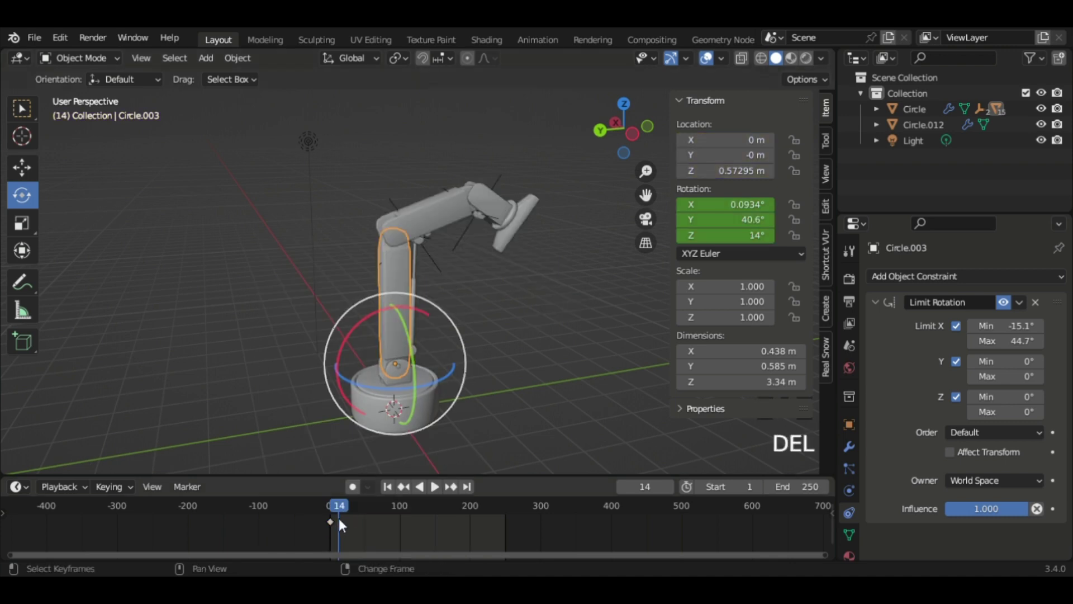
{"action": "key", "text": "shift+a"}
{"action": "key", "text": "shift+a"}
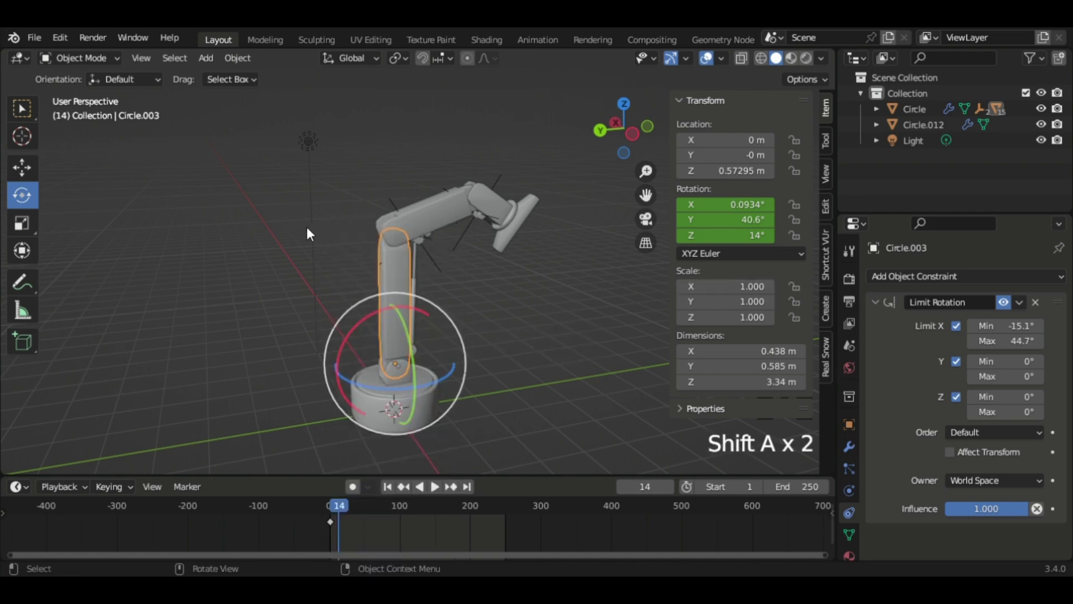
Step: Tilt the upright arm segment, Circle.003, forward to about 31.1° on X and insert a Rotation keyframe for it at frame 14
{"action": "key", "text": "r"}
{"action": "left_click", "coordinate": [381, 207]}
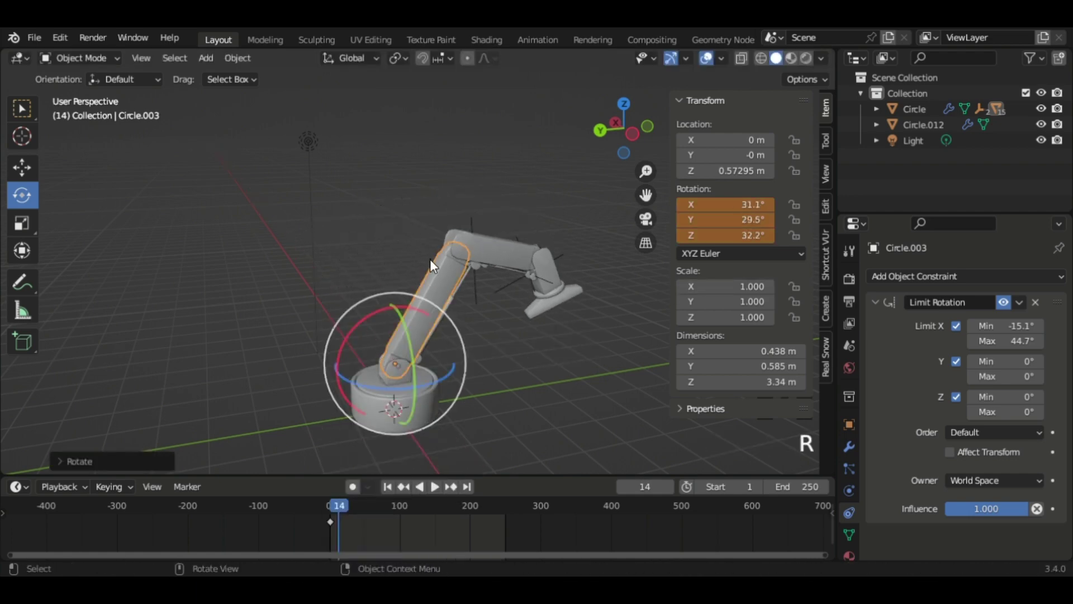
{"action": "key", "text": "i"}
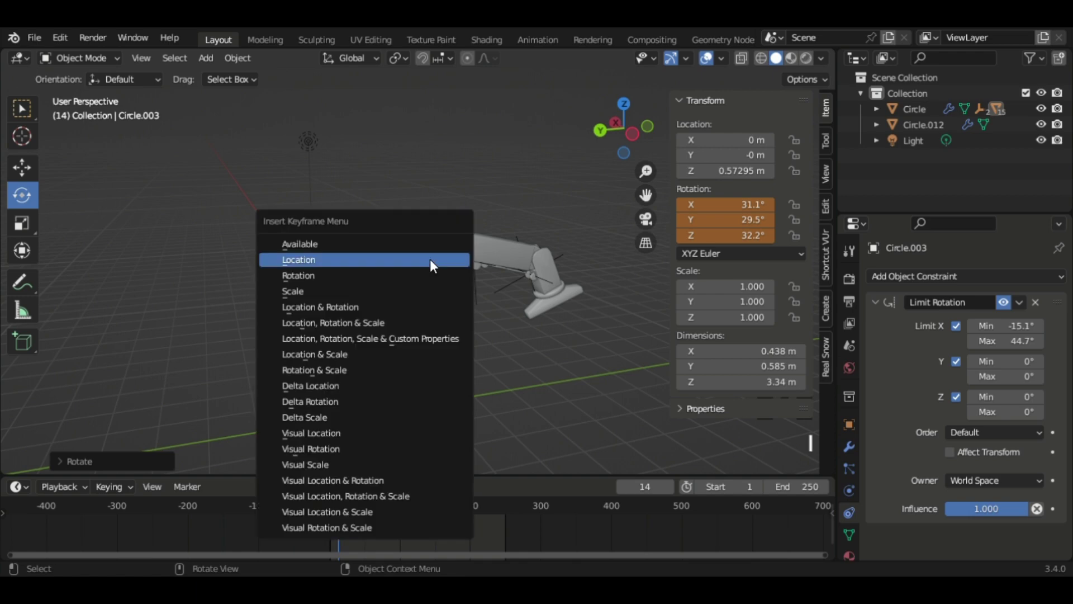
{"action": "left_click", "coordinate": [388, 273]}
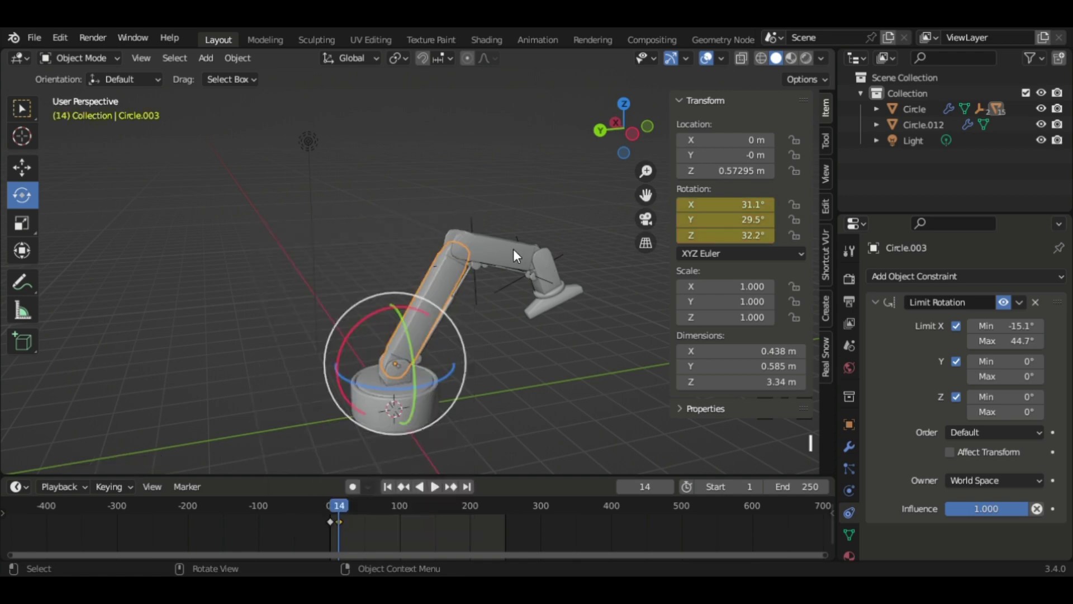
Step: Insert a Location, Rotation & Scale keyframe for the upper arm segment, Circle.002, at frame 14
{"action": "left_click", "coordinate": [495, 260]}
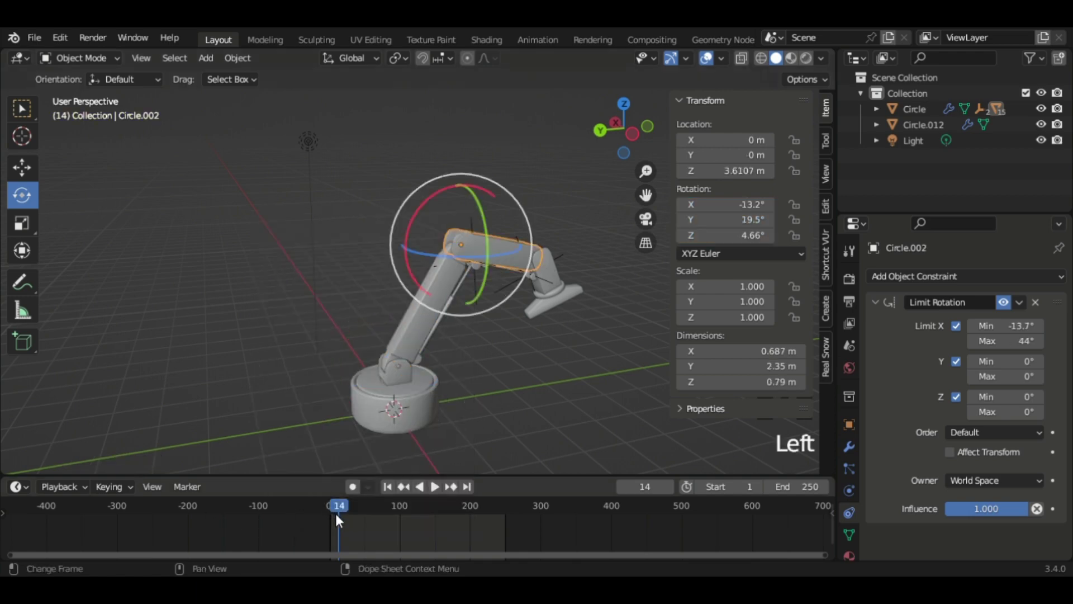
{"action": "key", "text": "i"}
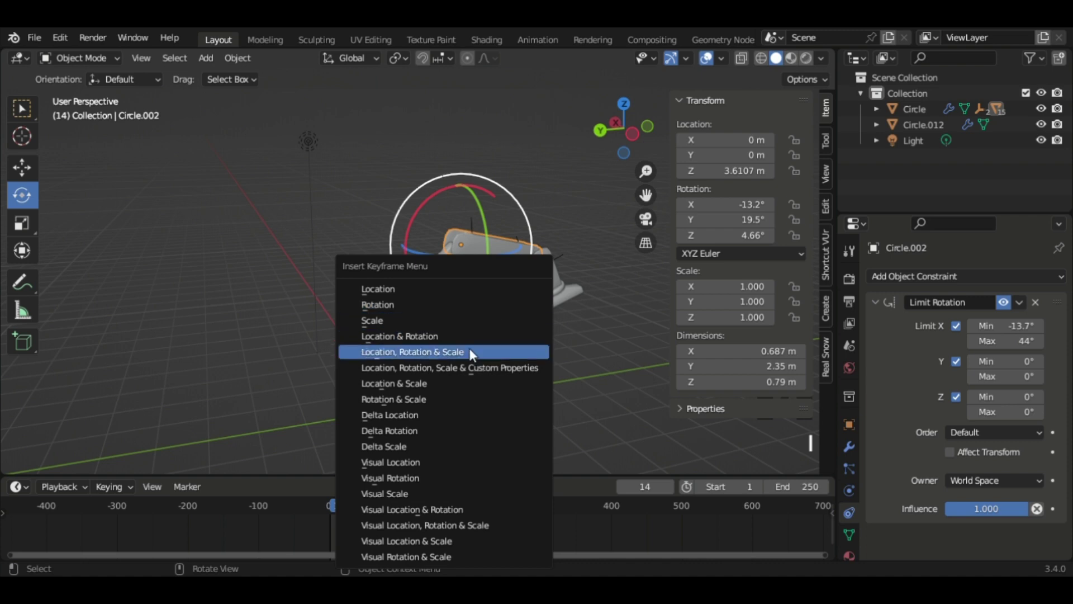
{"action": "left_click", "coordinate": [439, 351]}
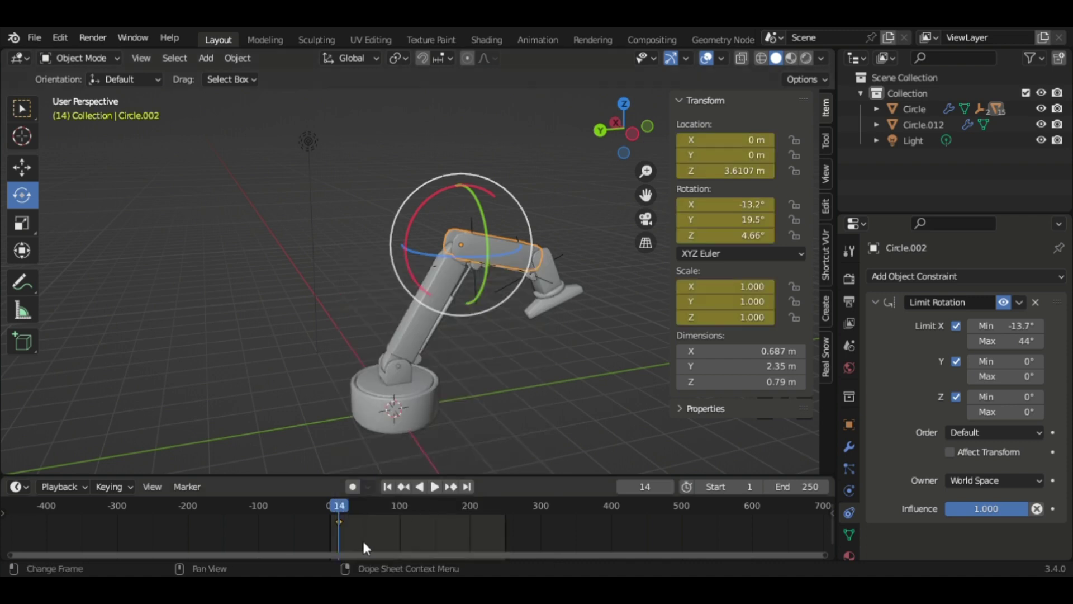
Step: At frame 27, rotate Circle.002 downward to about 28° on X and insert a Location, Rotation & Scale keyframe
{"action": "key", "text": "Right"}
{"action": "key", "text": "Right"}
{"action": "key", "text": "Right"}
{"action": "key", "text": "Right"}
{"action": "key", "text": "Right"}
{"action": "key", "text": "Right"}
{"action": "key", "text": "Right"}
{"action": "key", "text": "Right"}
{"action": "key", "text": "Right"}
{"action": "key", "text": "Right"}
{"action": "key", "text": "Right"}
{"action": "key", "text": "Right"}
{"action": "key", "text": "Right"}
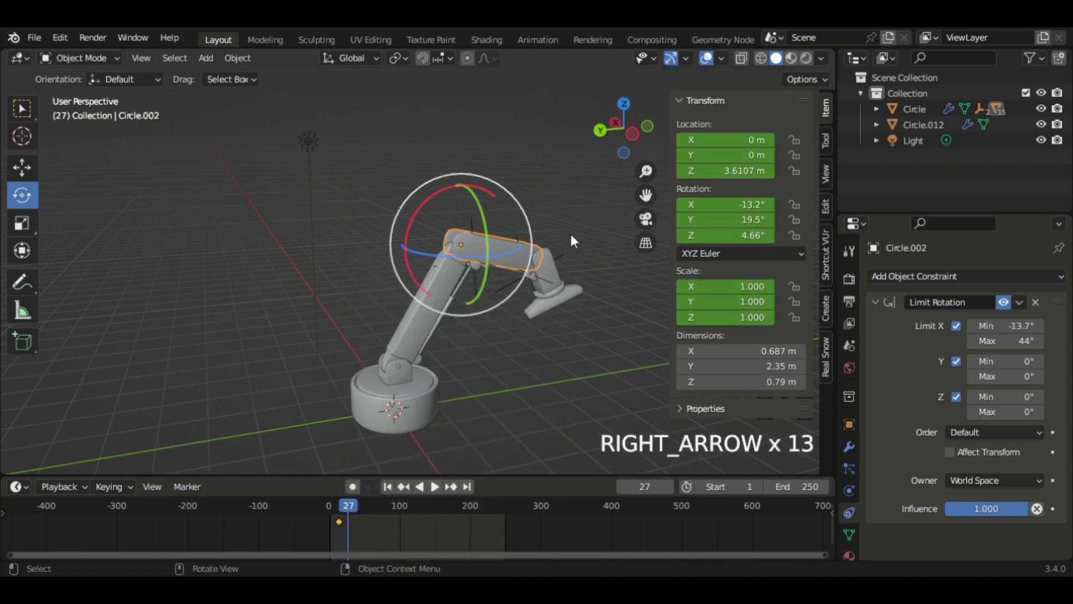
{"action": "key", "text": "r"}
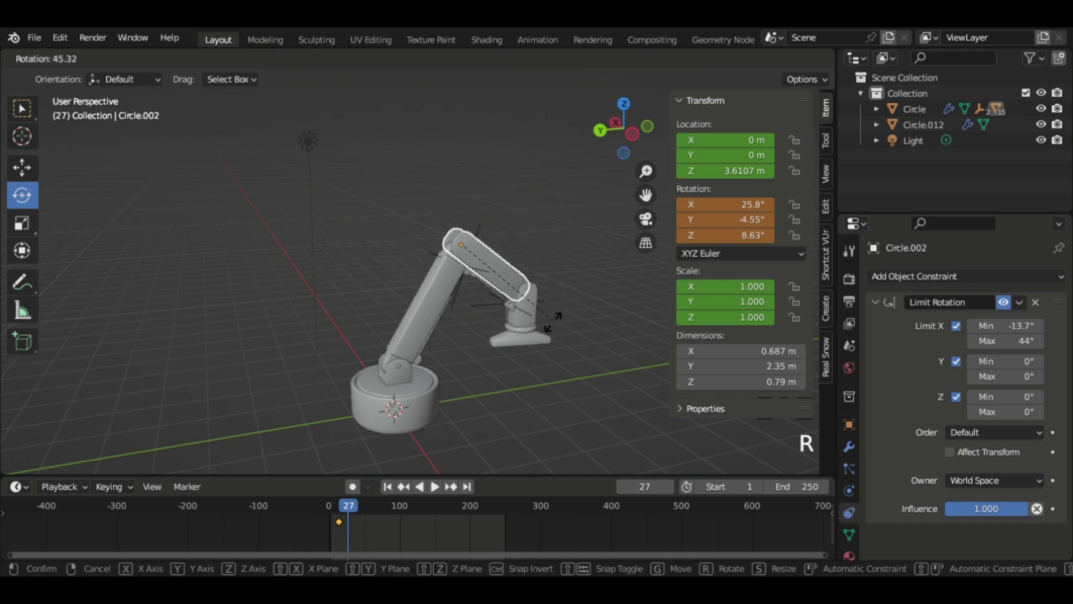
{"action": "left_click", "coordinate": [572, 308]}
{"action": "key", "text": "i"}
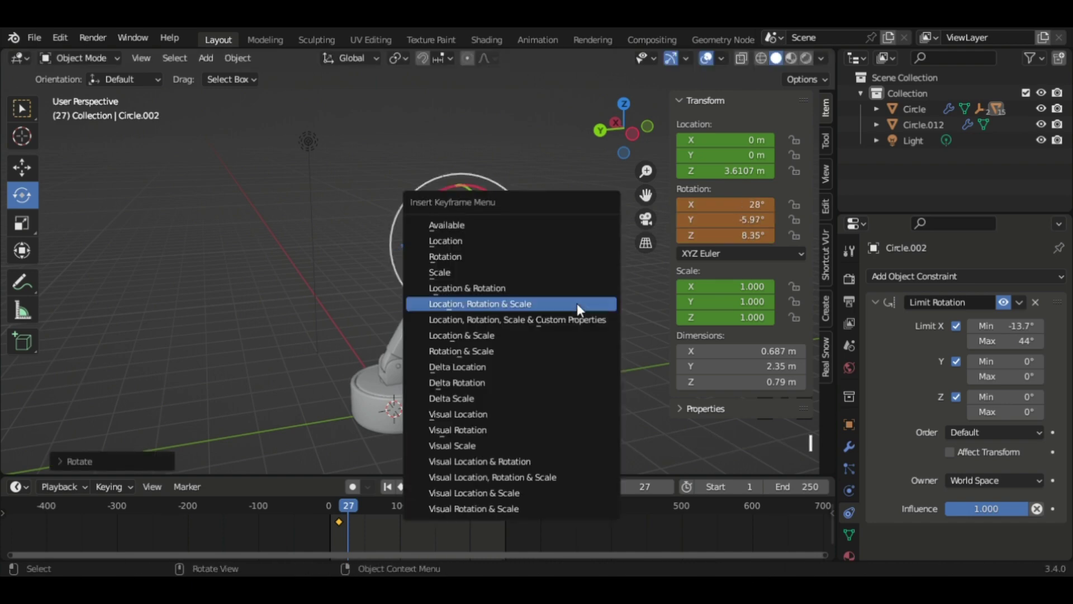
{"action": "left_click", "coordinate": [576, 303]}
Step: Play the arm animation from frame 0 and switch the viewport shading to Material Preview
{"action": "left_click_drag", "start_coordinate": [348, 508], "coordinate": [328, 507]}
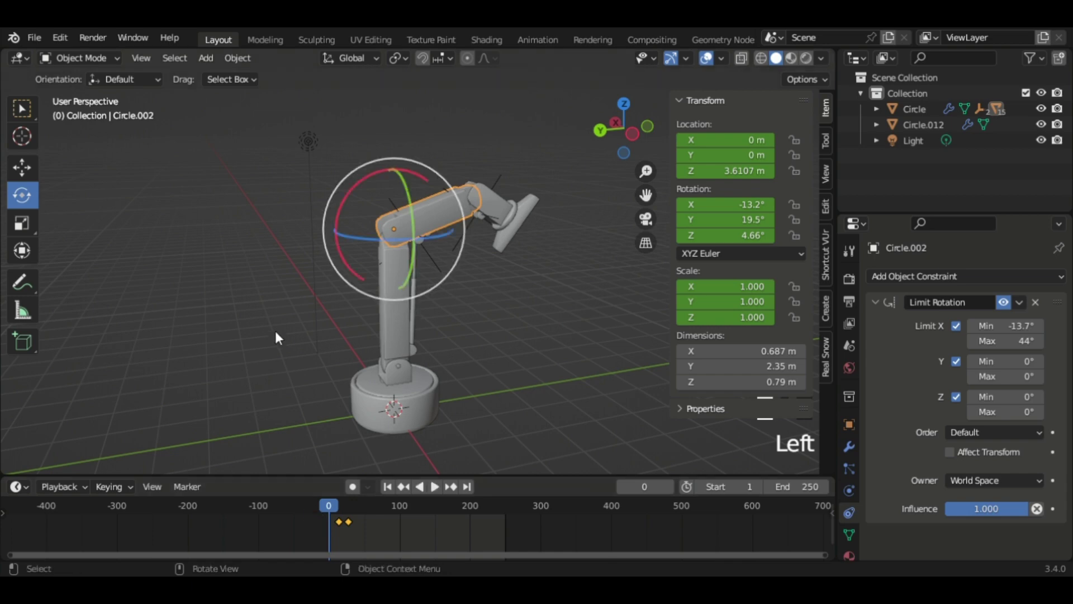
{"action": "key", "text": "space"}
{"action": "middle_click_drag", "start_coordinate": [262, 325], "coordinate": [494, 332]}
{"action": "right_click", "coordinate": [494, 335]}
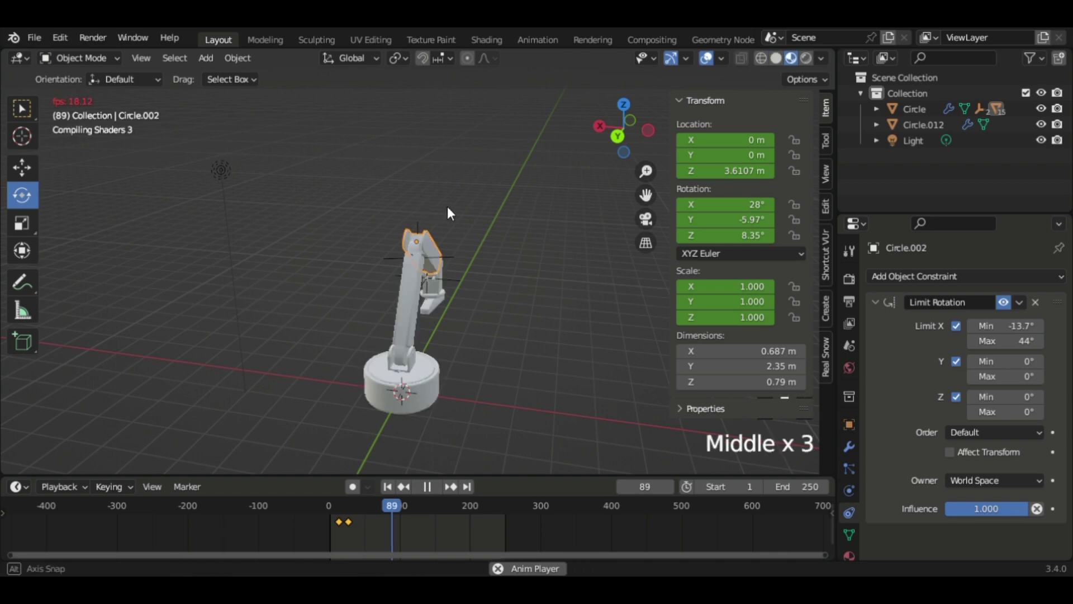
Step: Inspect the coloured arm during playback, hide the transform sidebar and stop the animation
{"action": "mouse_move", "coordinate": [447, 206]}
{"action": "middle_mouse_down"}
{"action": "mouse_move", "coordinate": [670, 208]}
{"action": "mouse_move", "coordinate": [688, 85]}
{"action": "middle_mouse_up"}
{"action": "scroll", "coordinate": [605, 297], "scroll_direction": "up", "scroll_amount": 6}
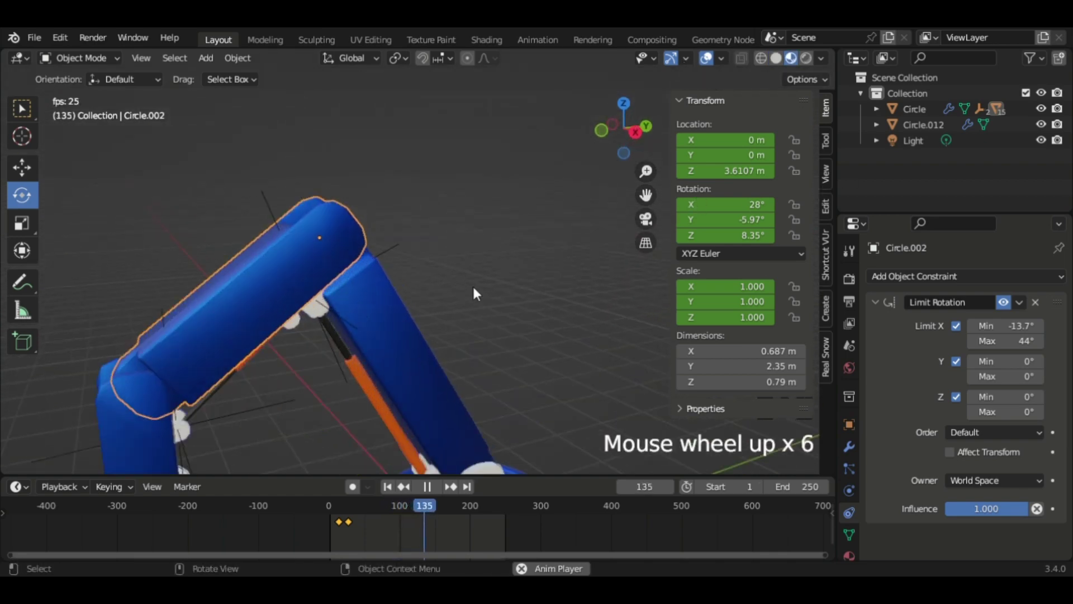
{"action": "middle_click_drag", "start_coordinate": [472, 283], "coordinate": [323, 347]}
{"action": "scroll", "coordinate": [175, 340], "scroll_direction": "down", "scroll_amount": 3}
{"action": "key", "text": "n"}
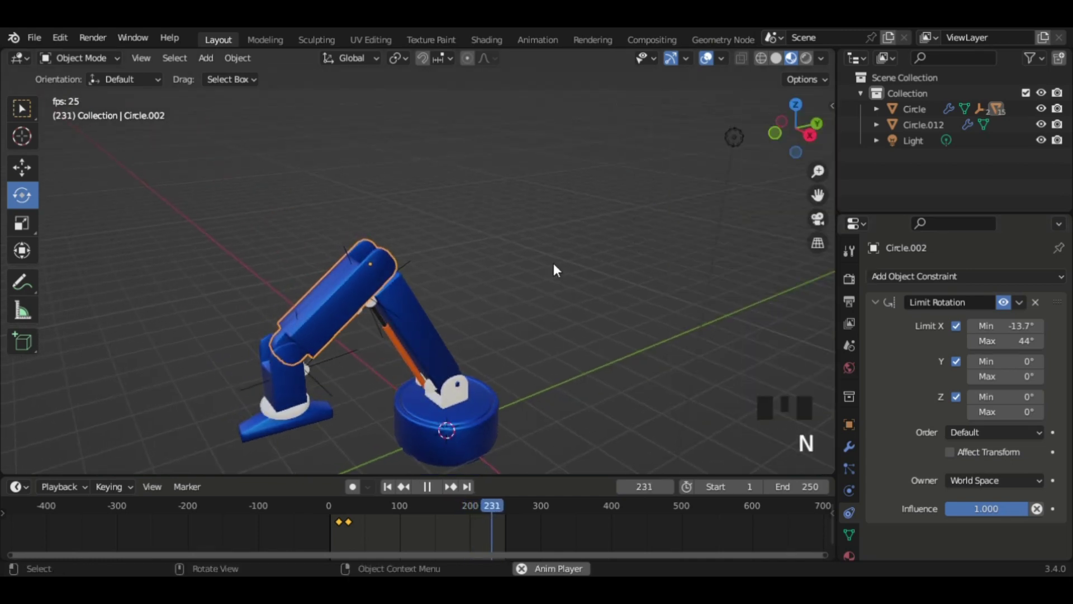
{"action": "left_click", "coordinate": [424, 487]}
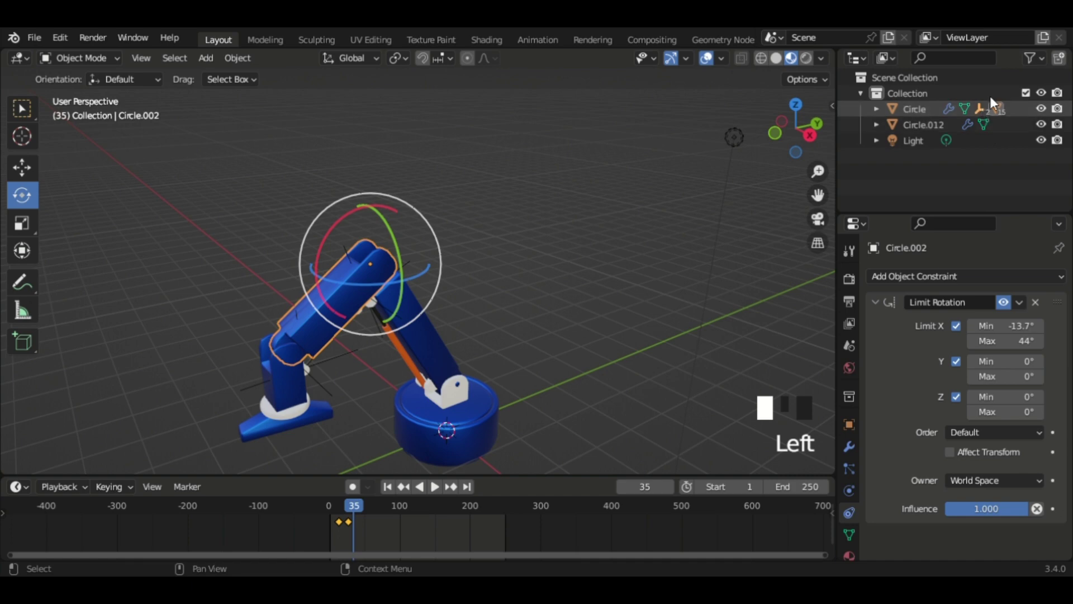